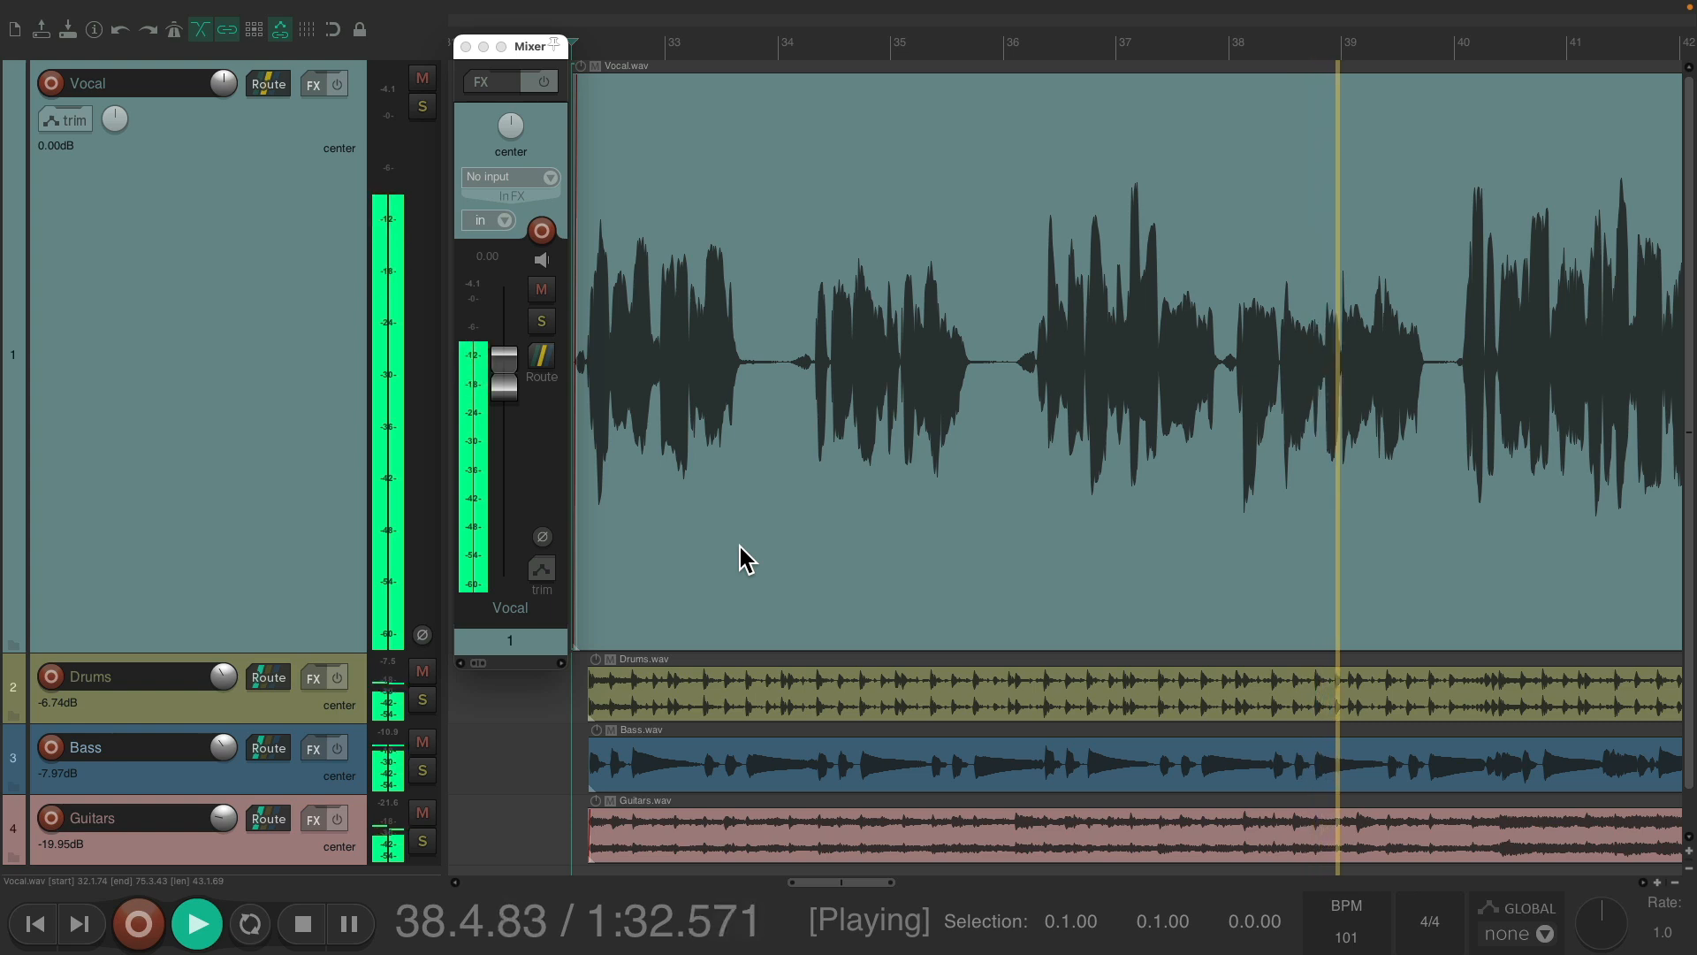
Step: Set the preference for recording automation while stopped to "Add points before and after edit position"
key(space)
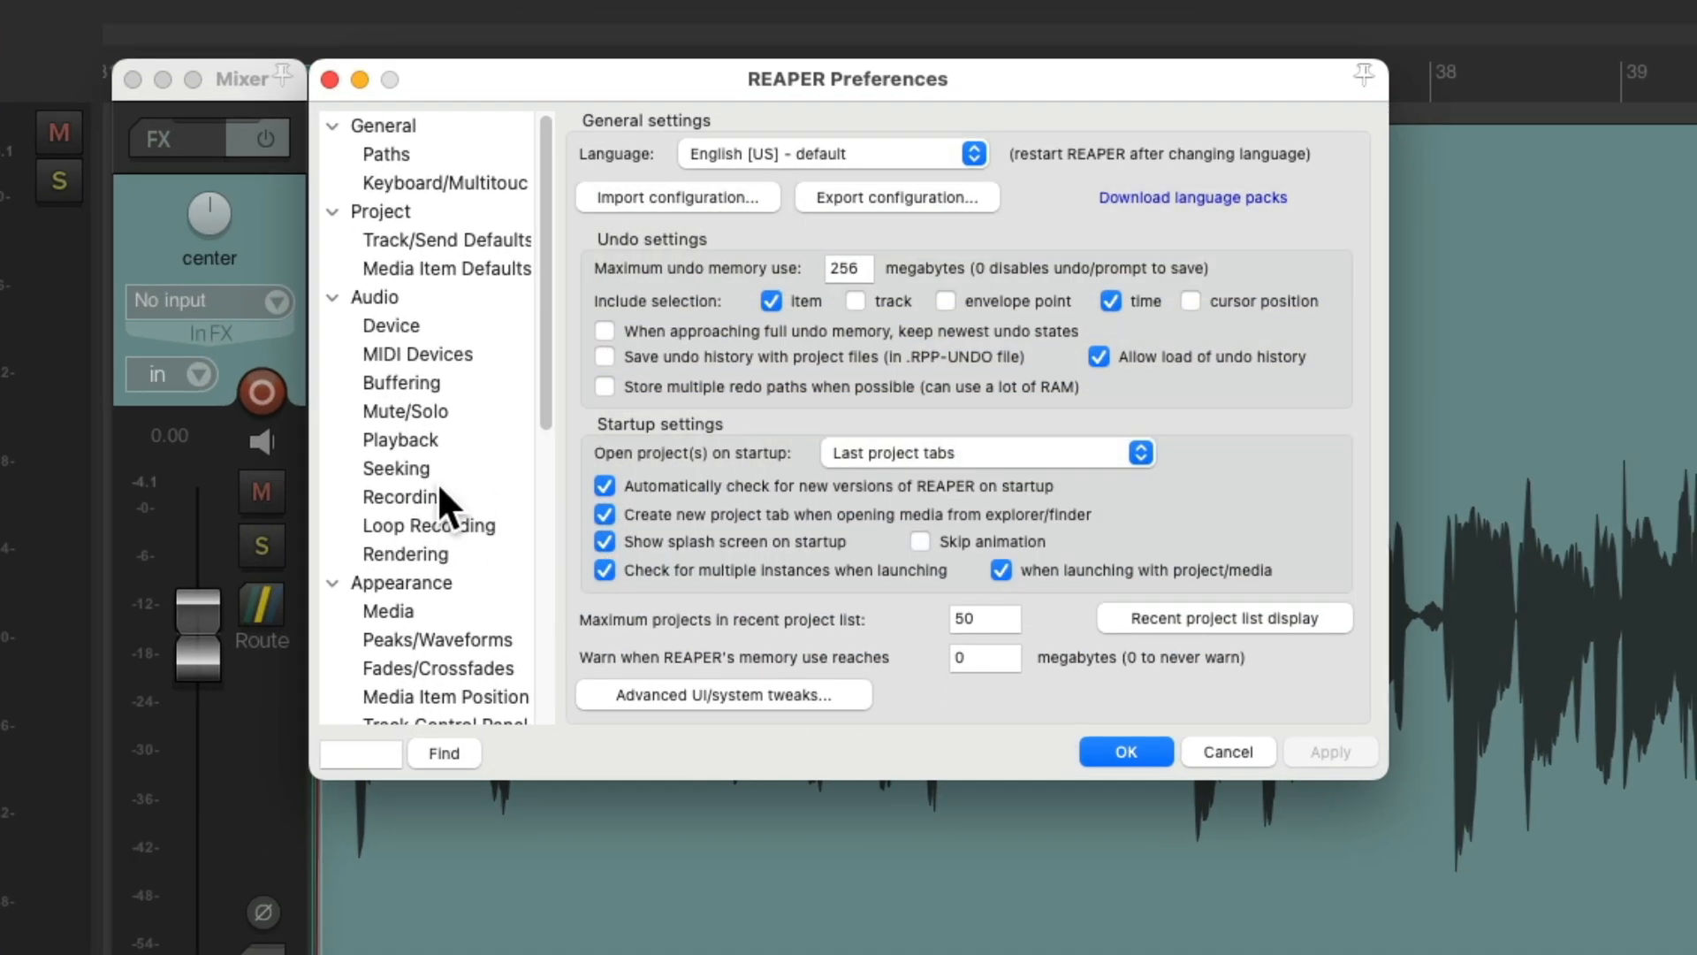
scroll(437, 481, down, 3)
scroll(436, 480, down, 3)
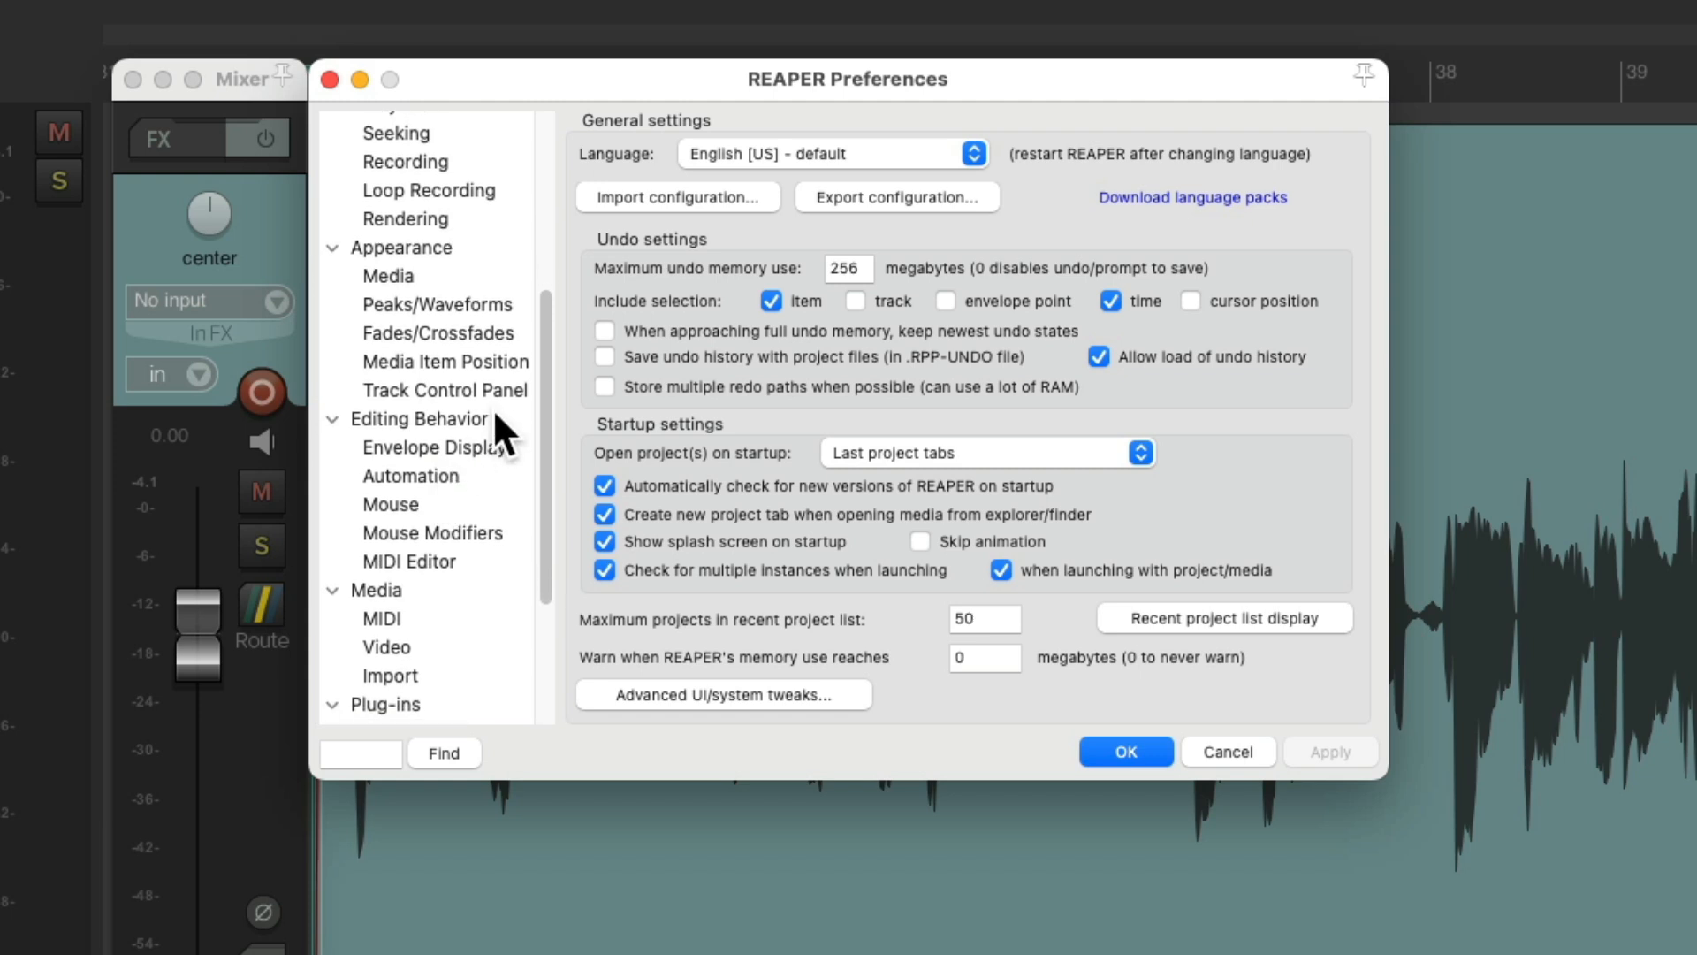
click(491, 474)
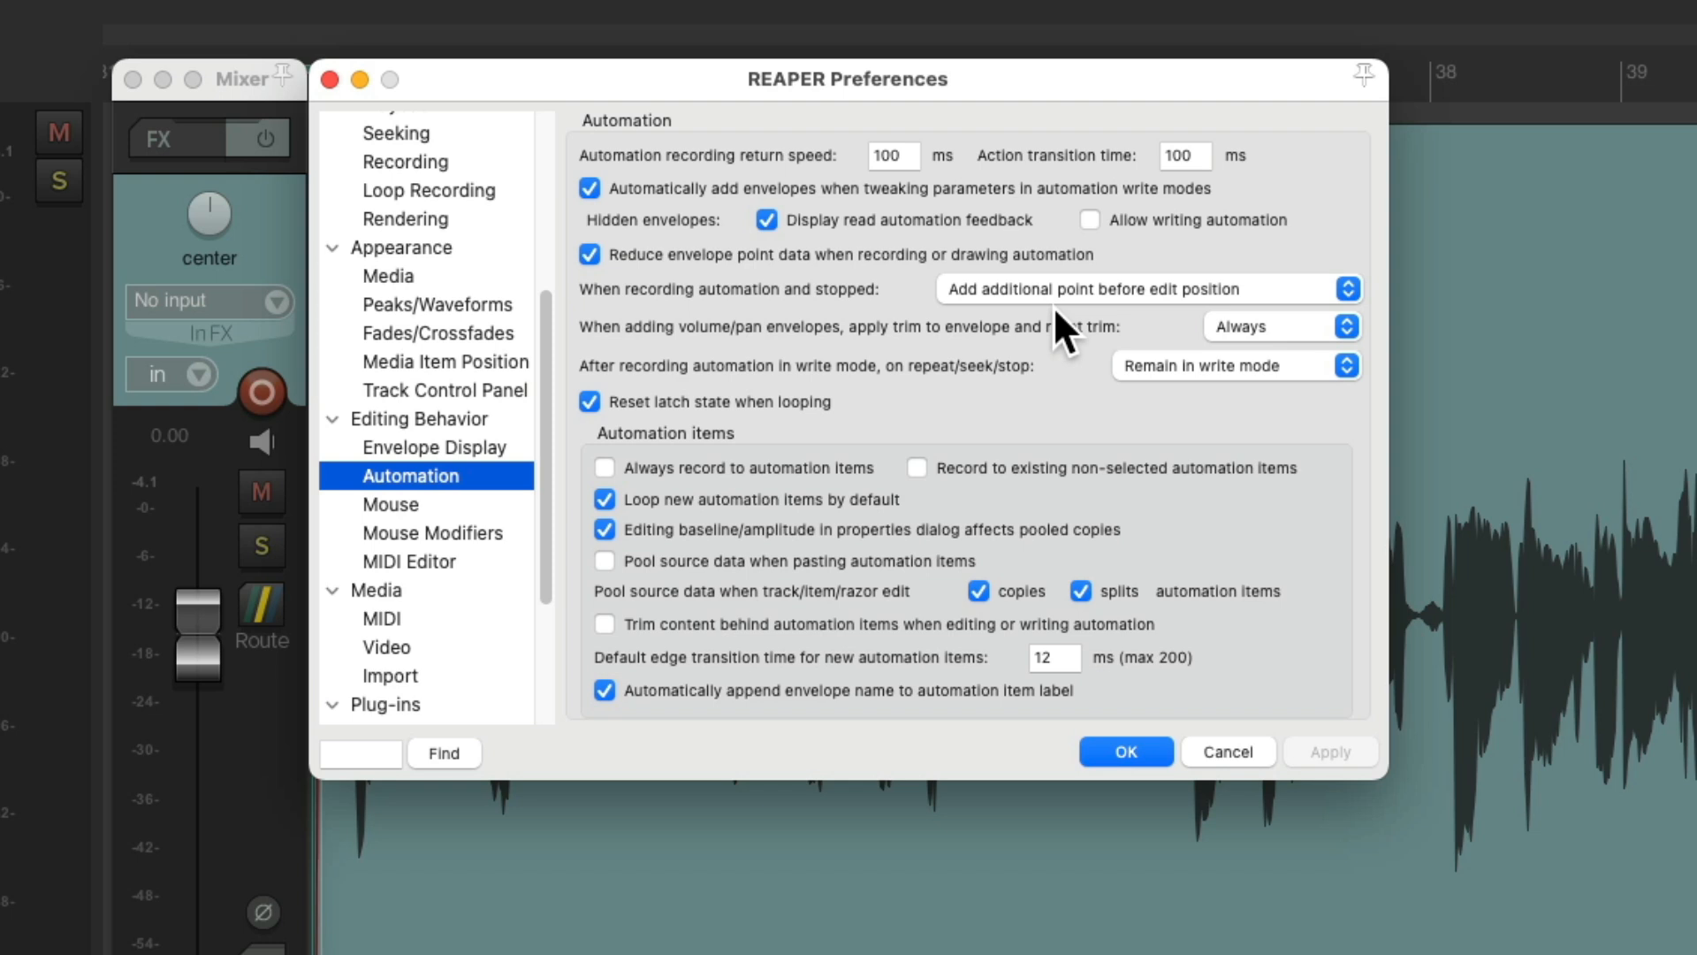
click(1124, 286)
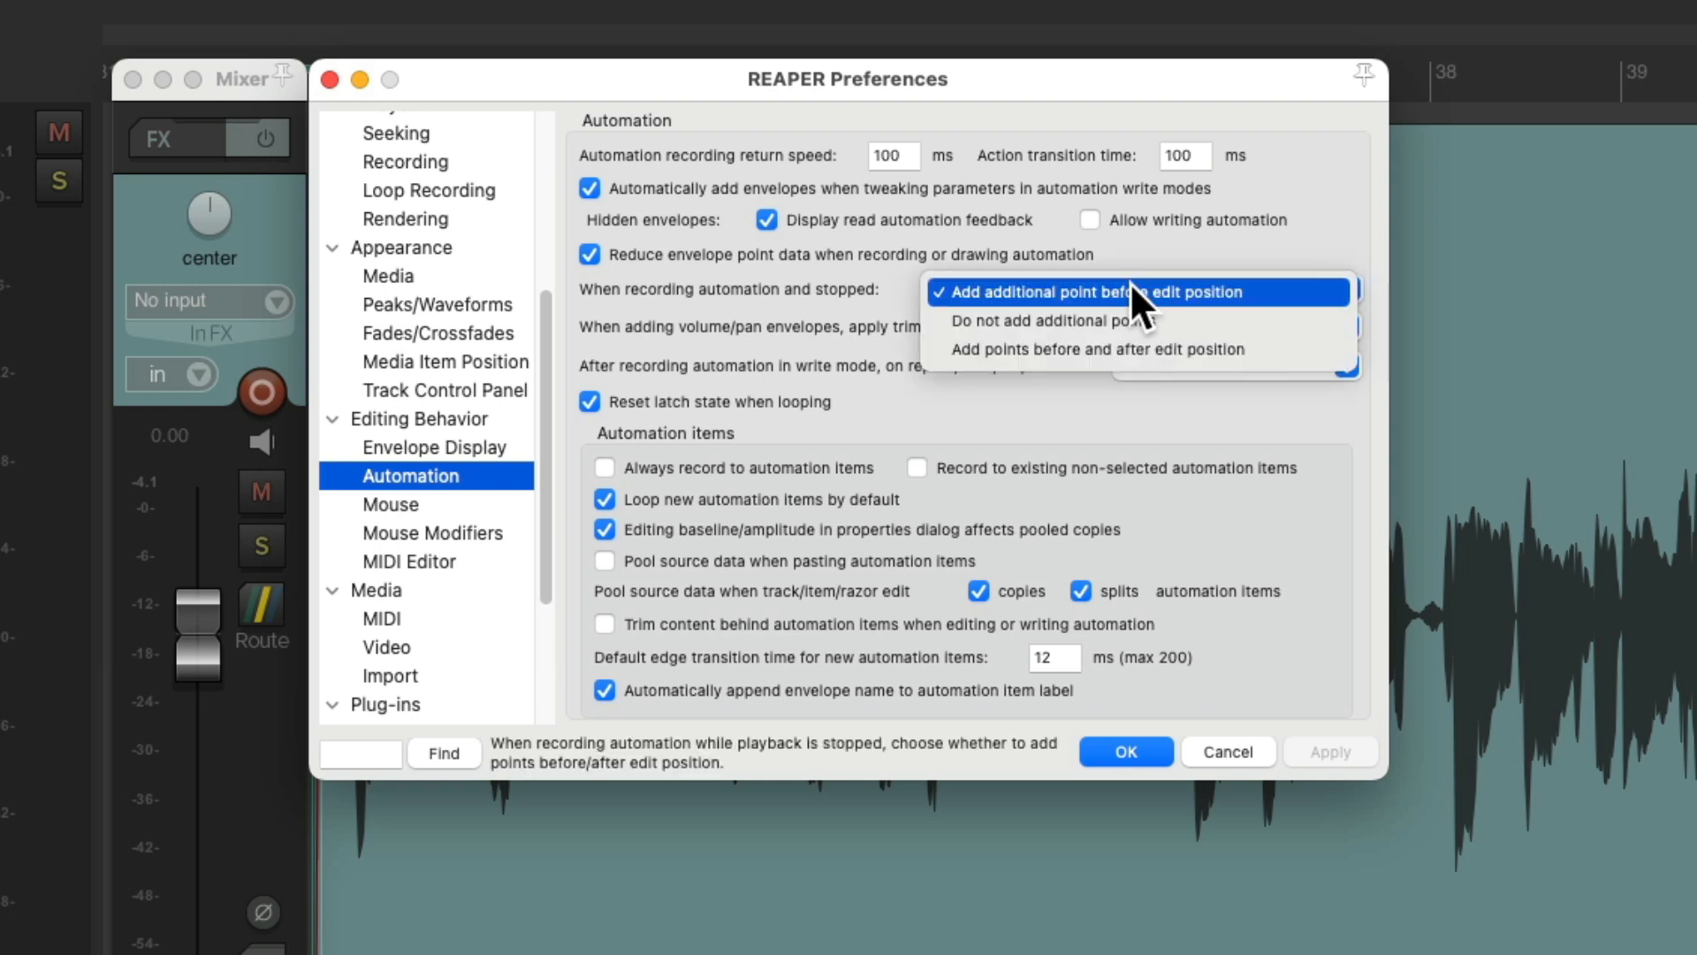
click(1140, 353)
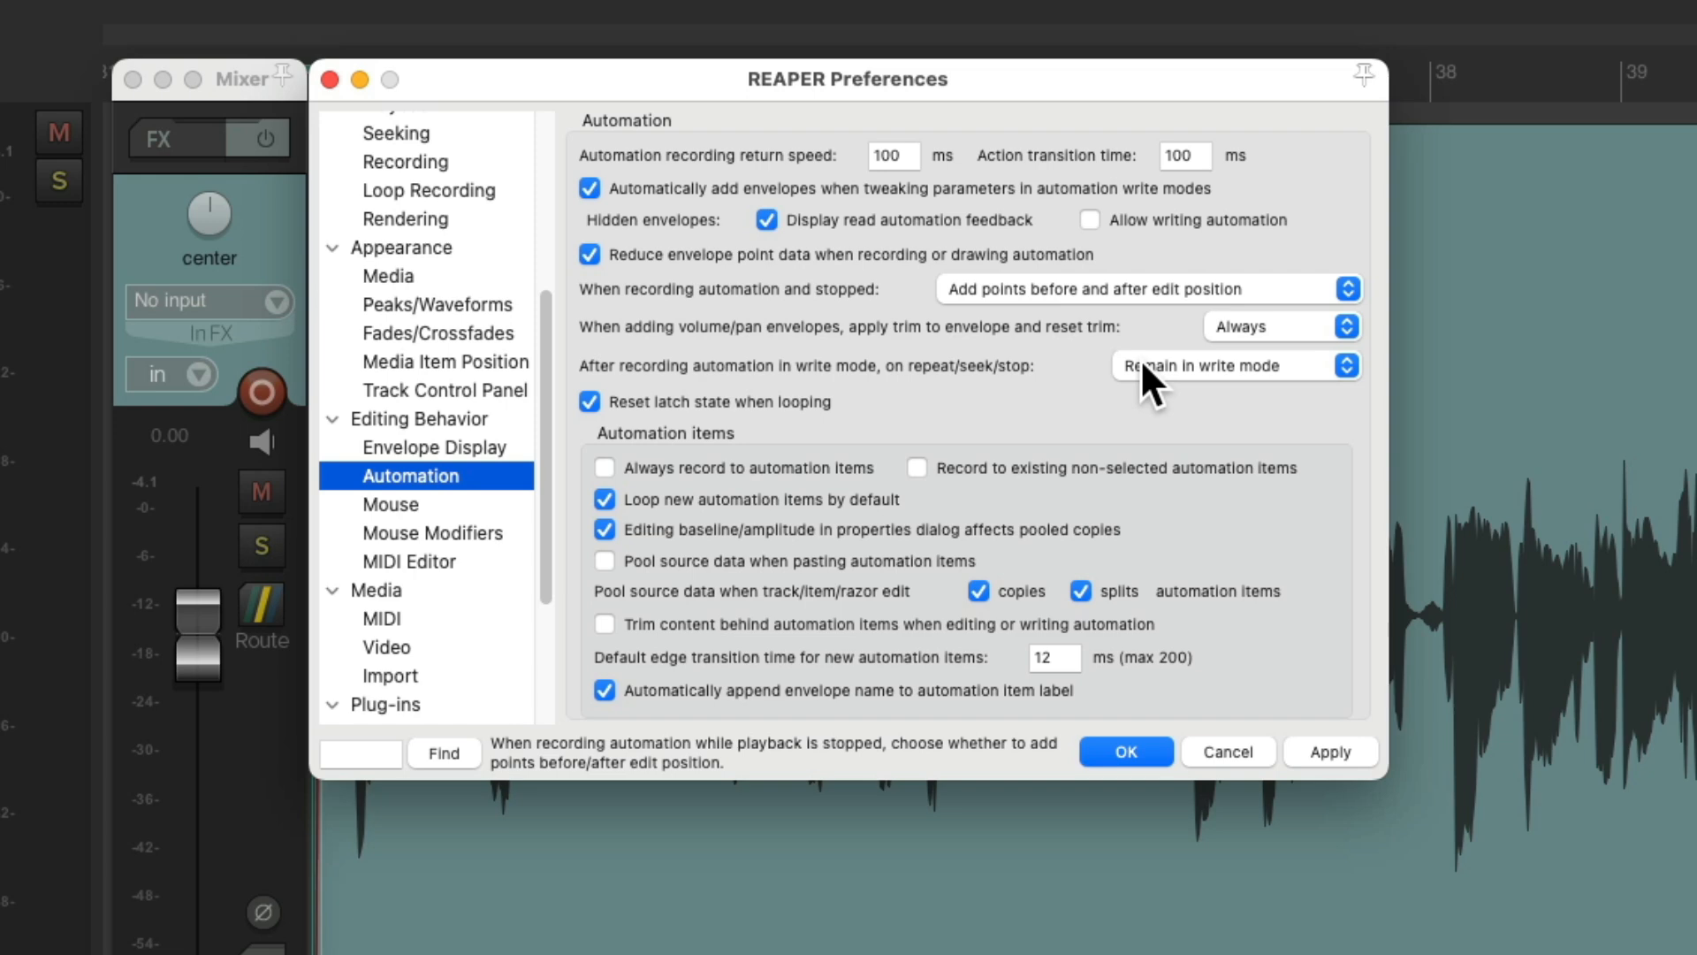
click(1117, 748)
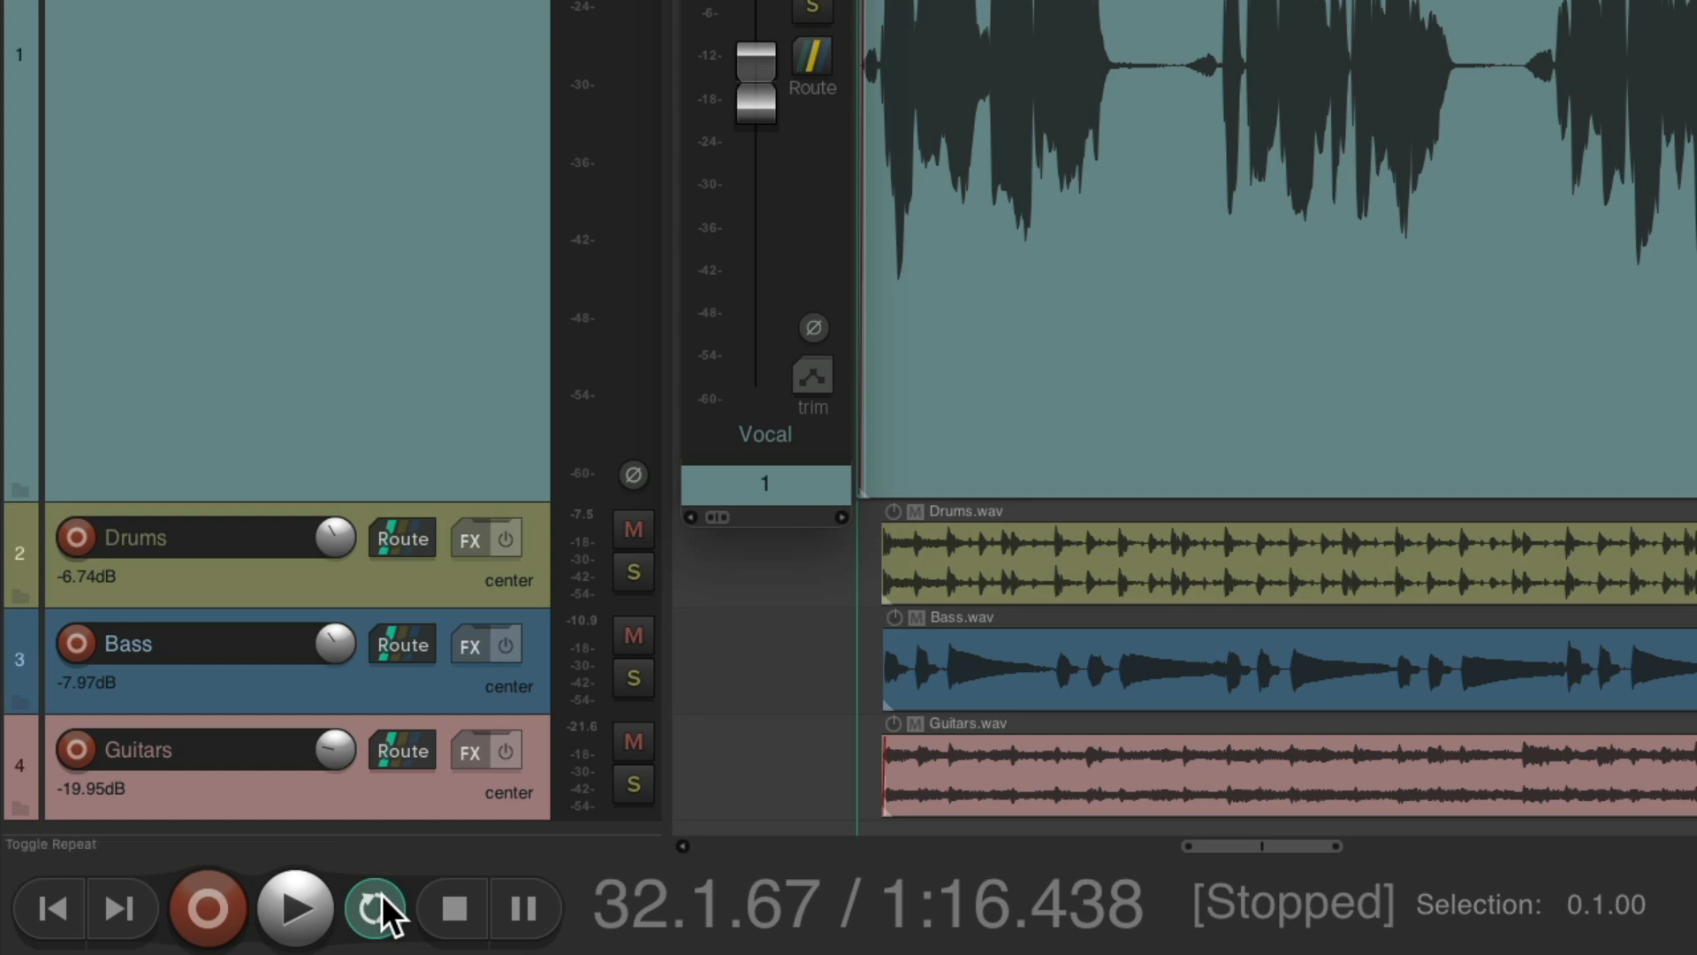
Step: Turn off repeat, and play back a time selection over the vocal's second phrase before clearing it
click(380, 900)
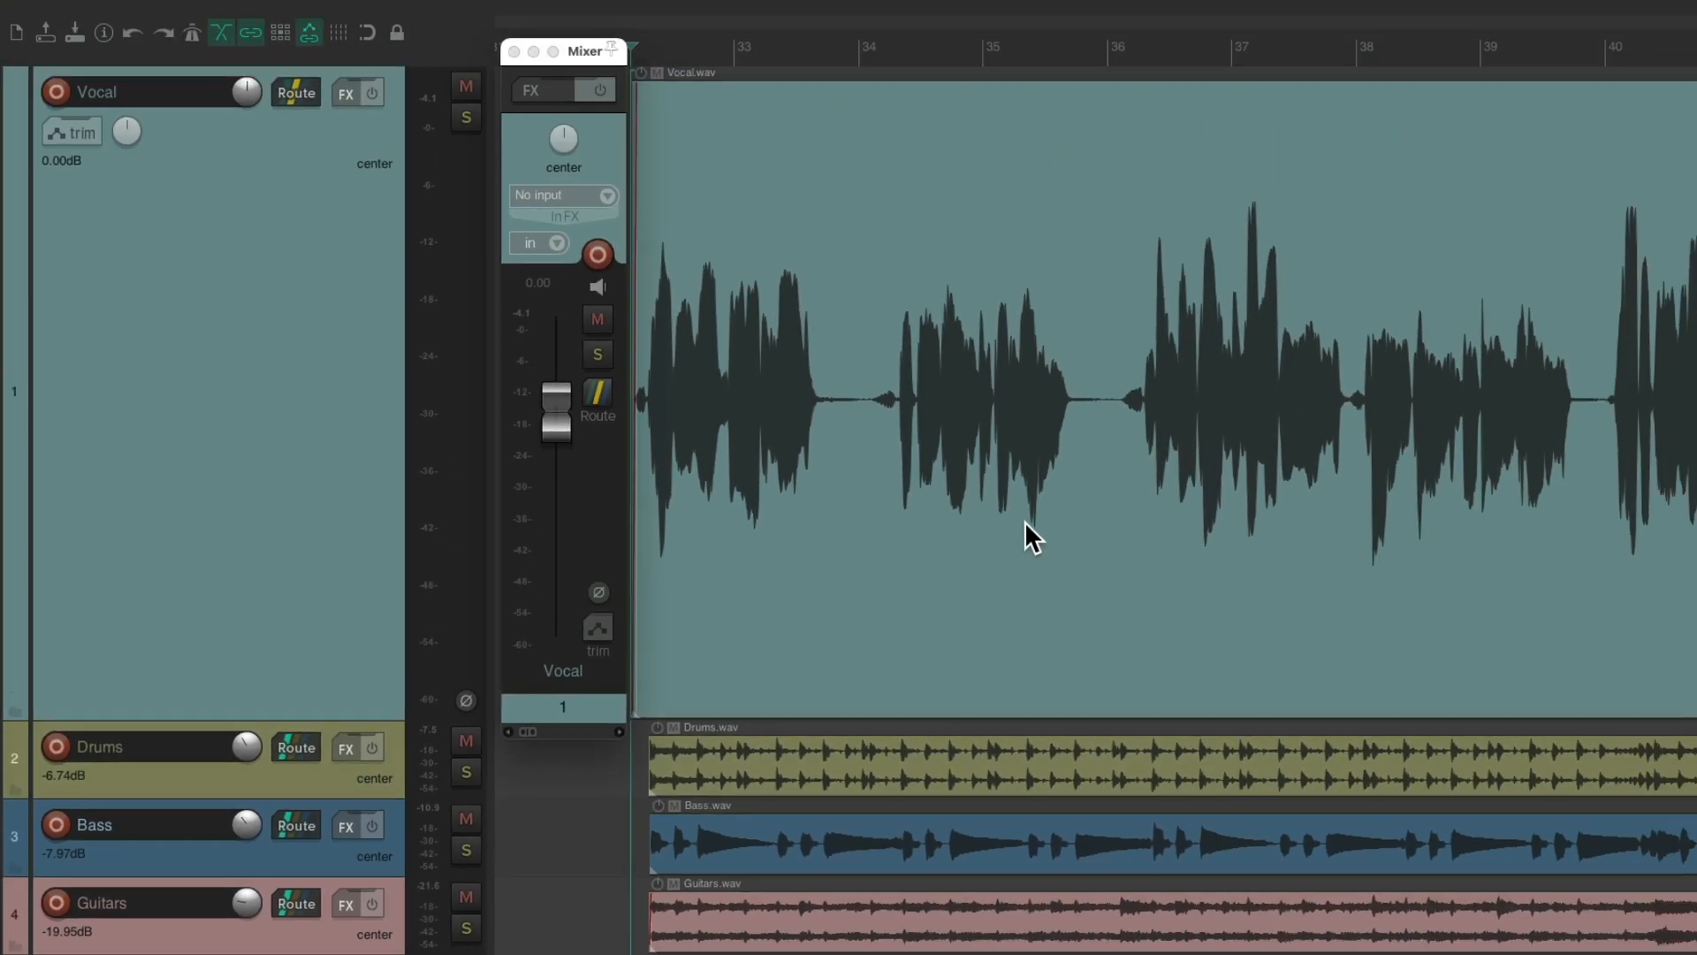
drag(886, 50, 1074, 57)
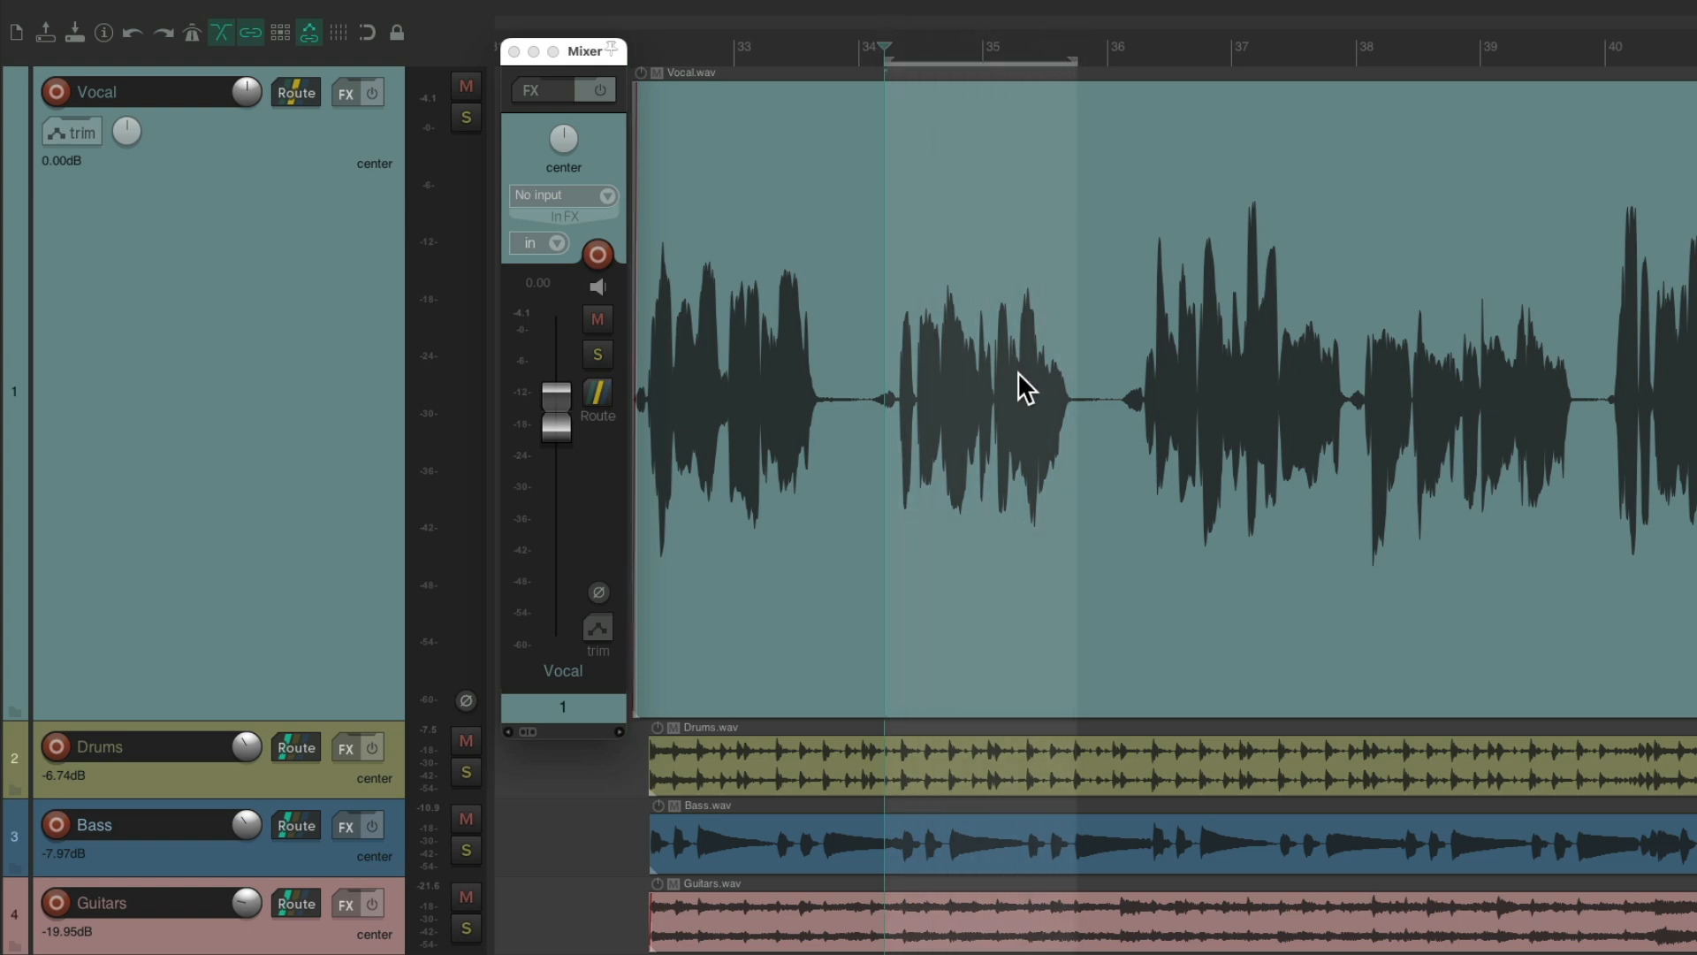
key(space)
key(Escape)
key(Home)
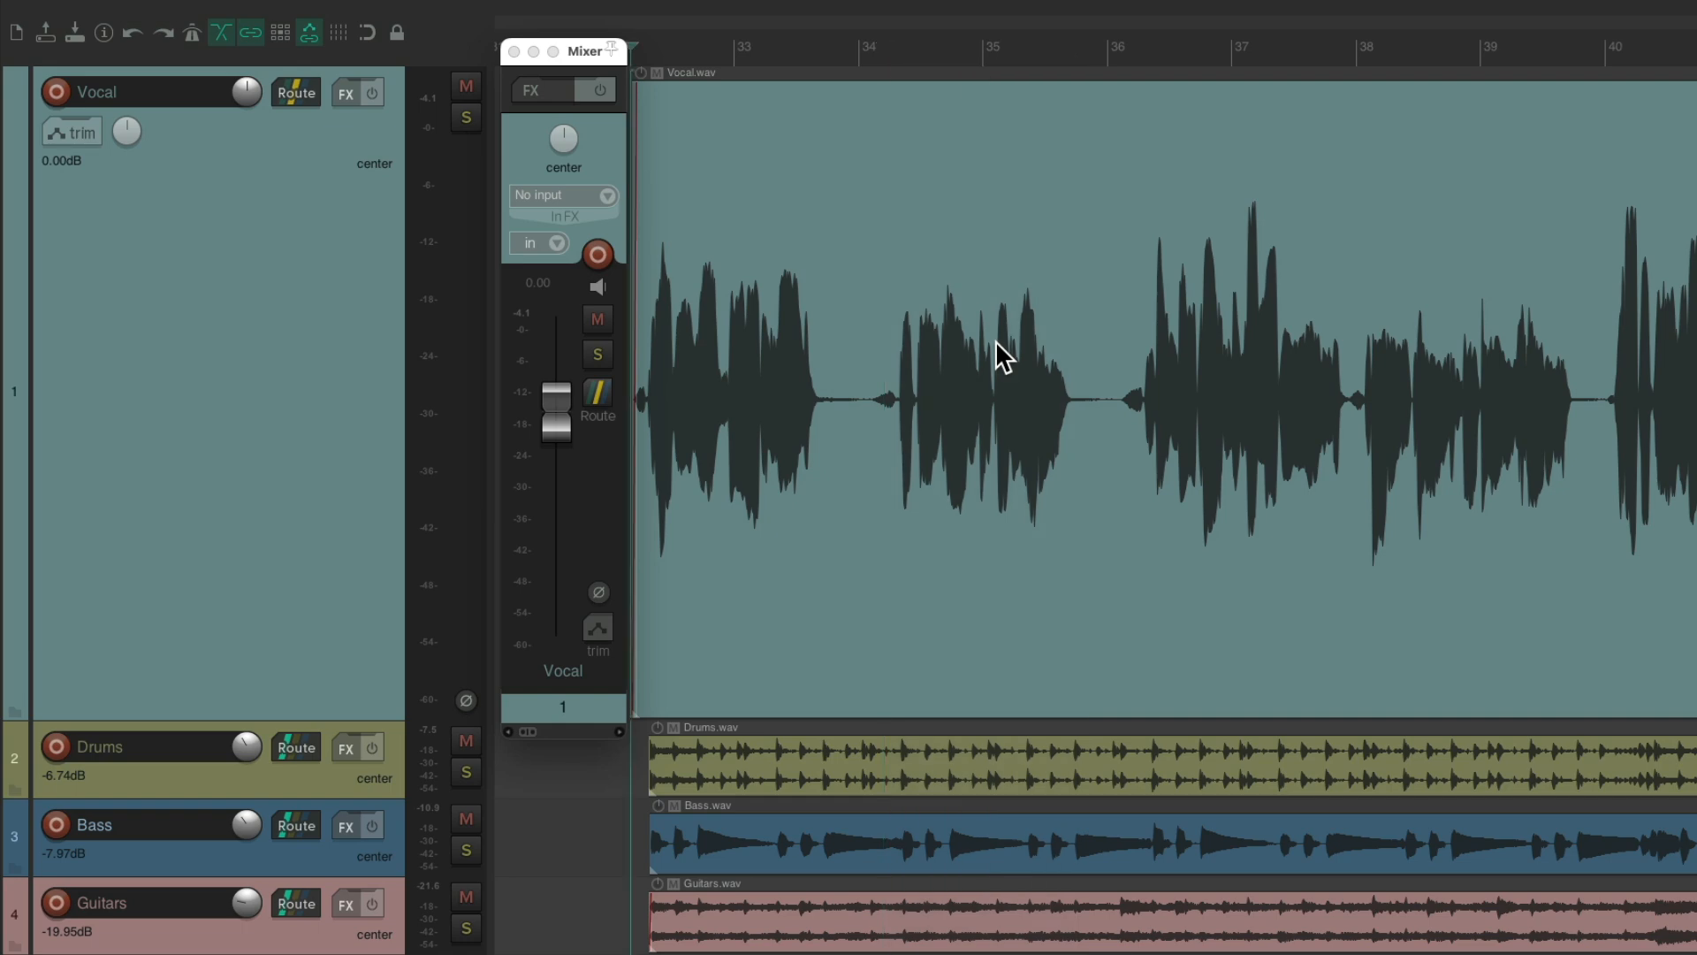
Step: Show the Automation toolbar and select the Vocal track
key(ctrl+shift+a)
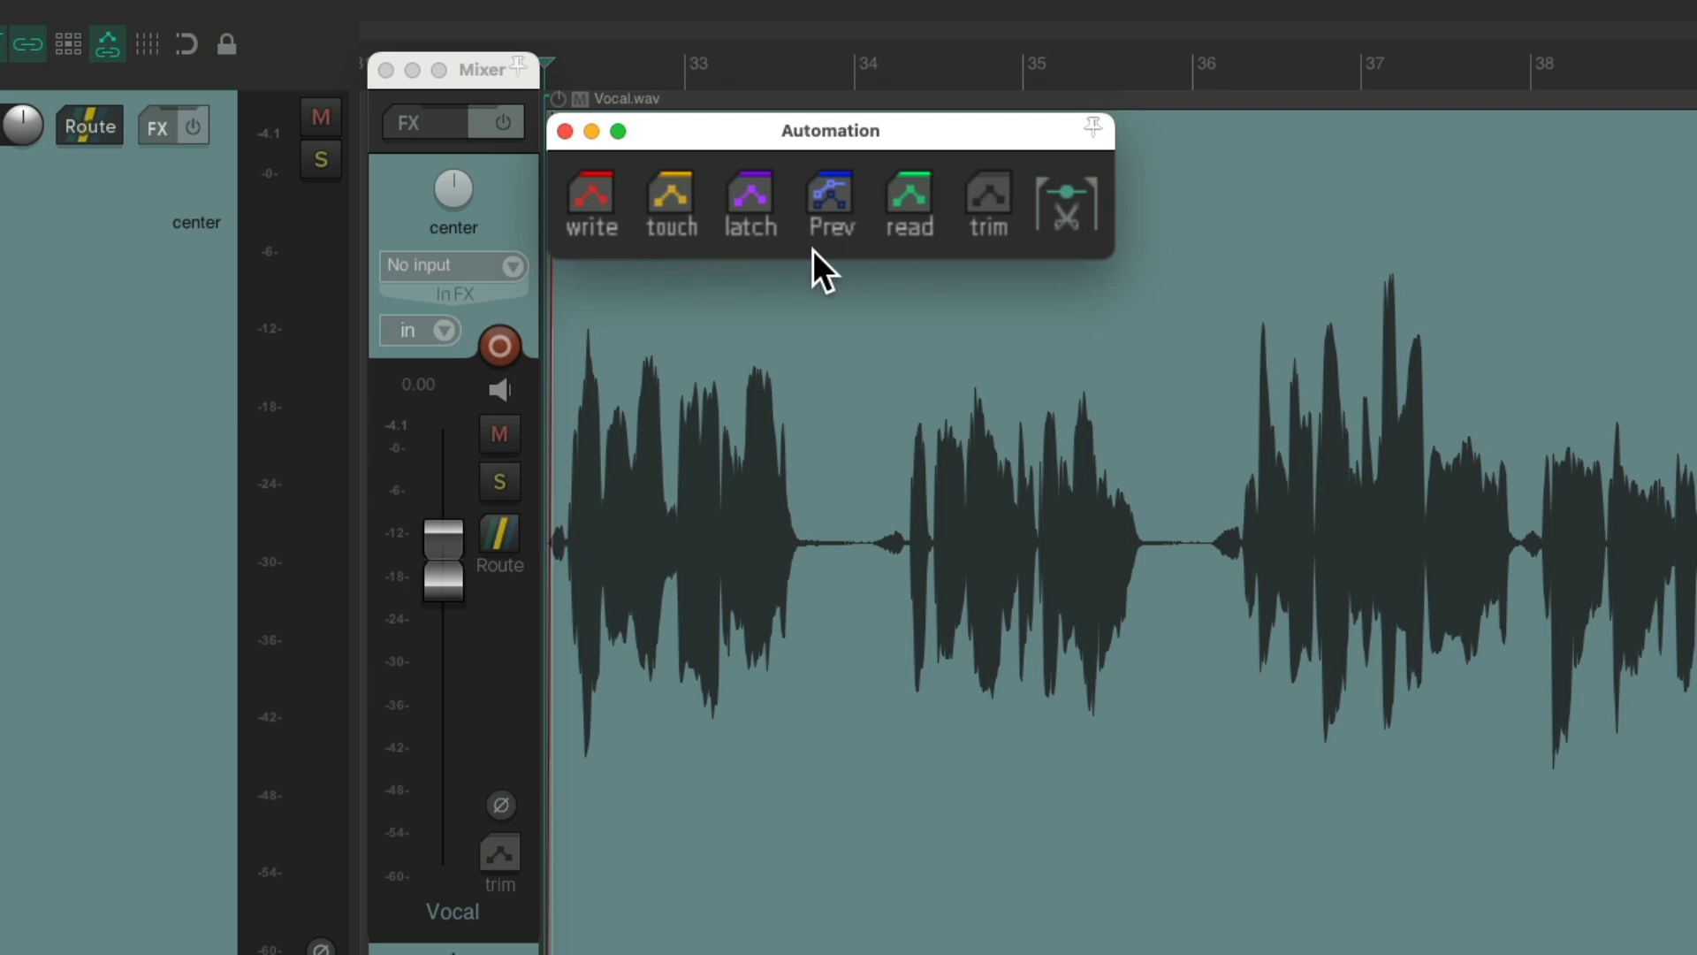
click(521, 216)
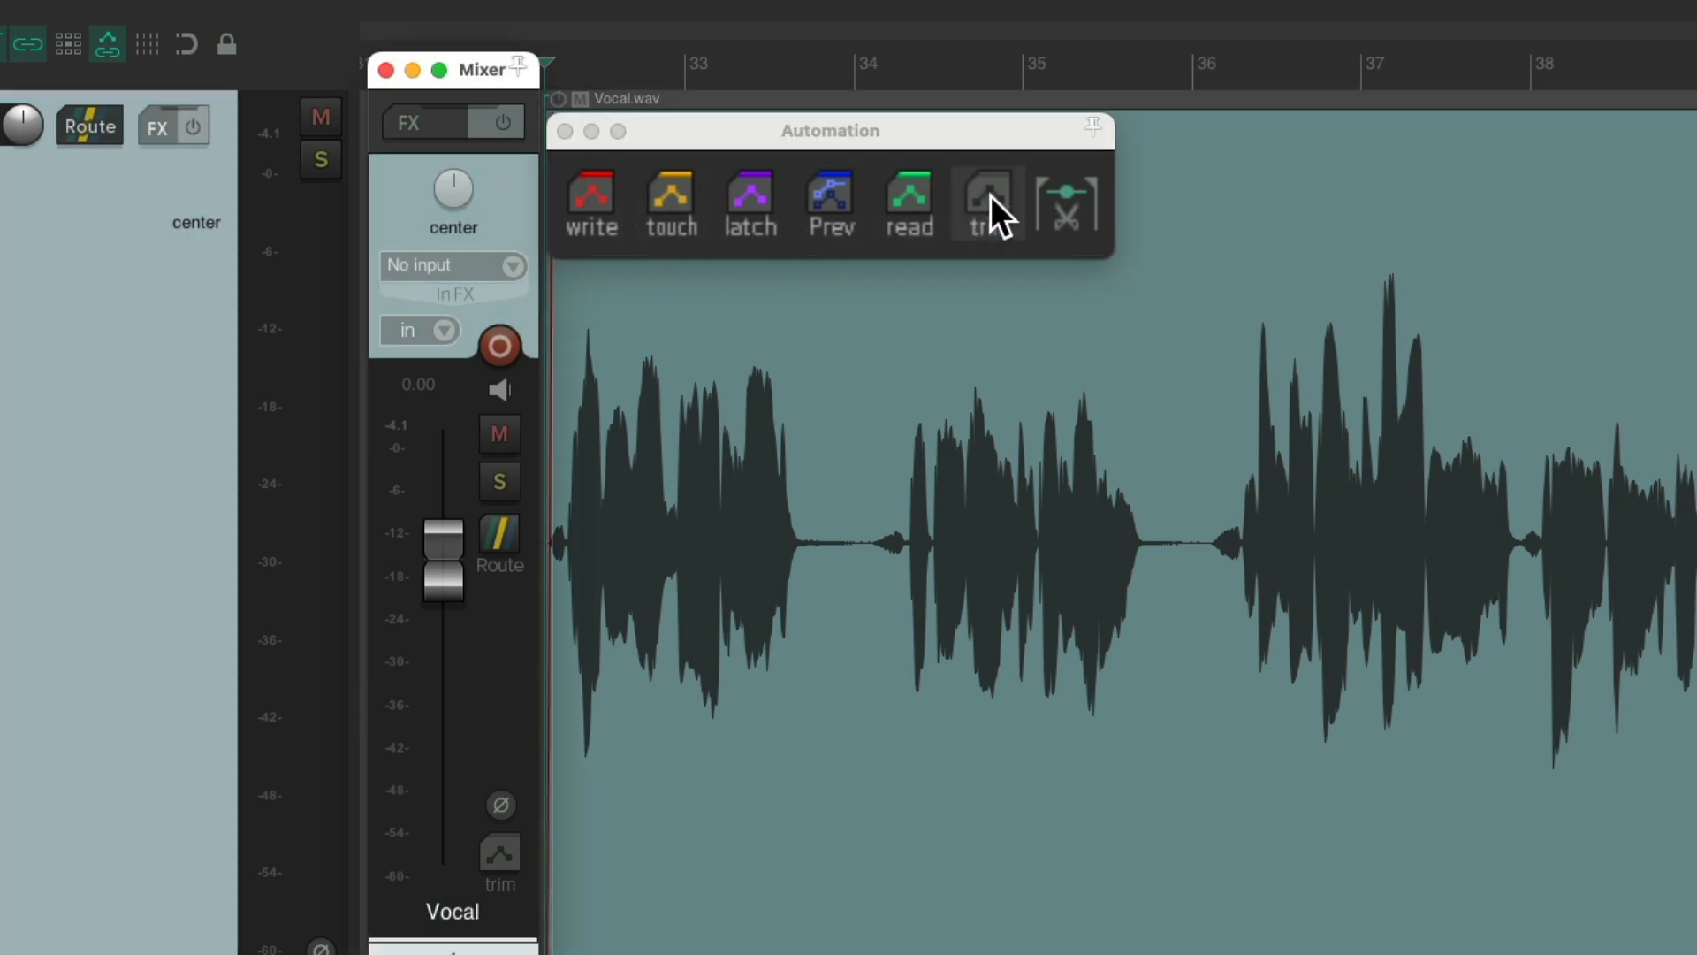
Step: Cycle the Vocal track's automation modes from read to write and back to trim, and try removing a time selection over the second phrase
click(910, 199)
click(838, 198)
click(759, 198)
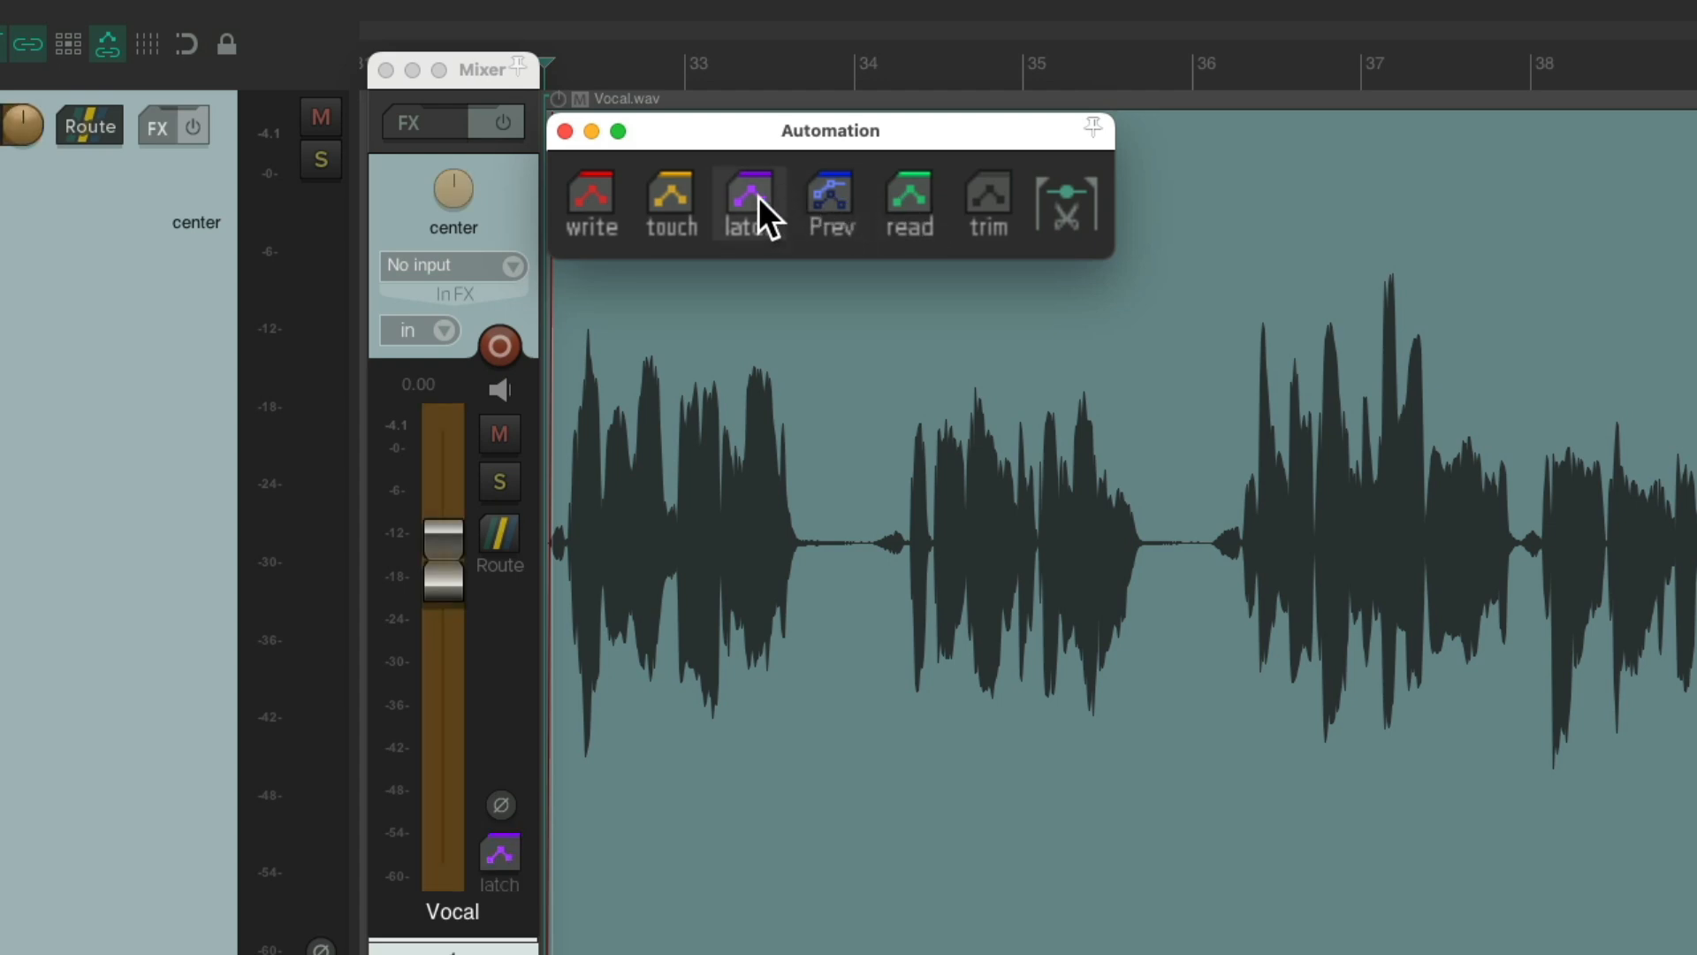
click(672, 198)
click(596, 196)
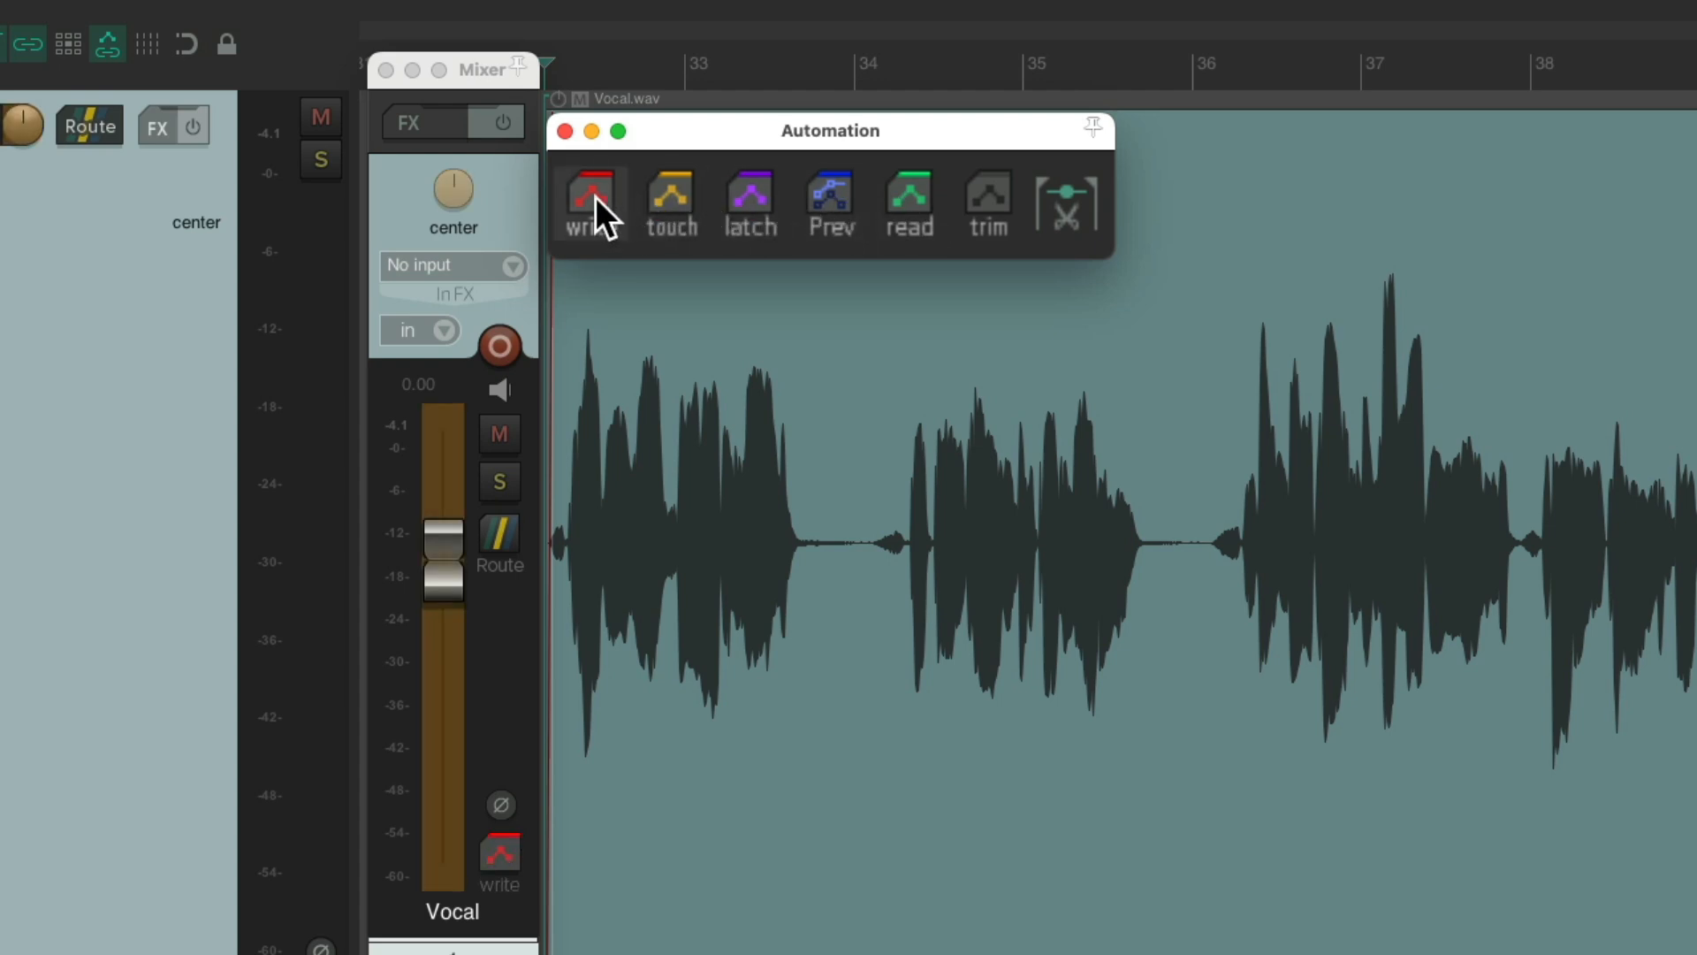
click(975, 198)
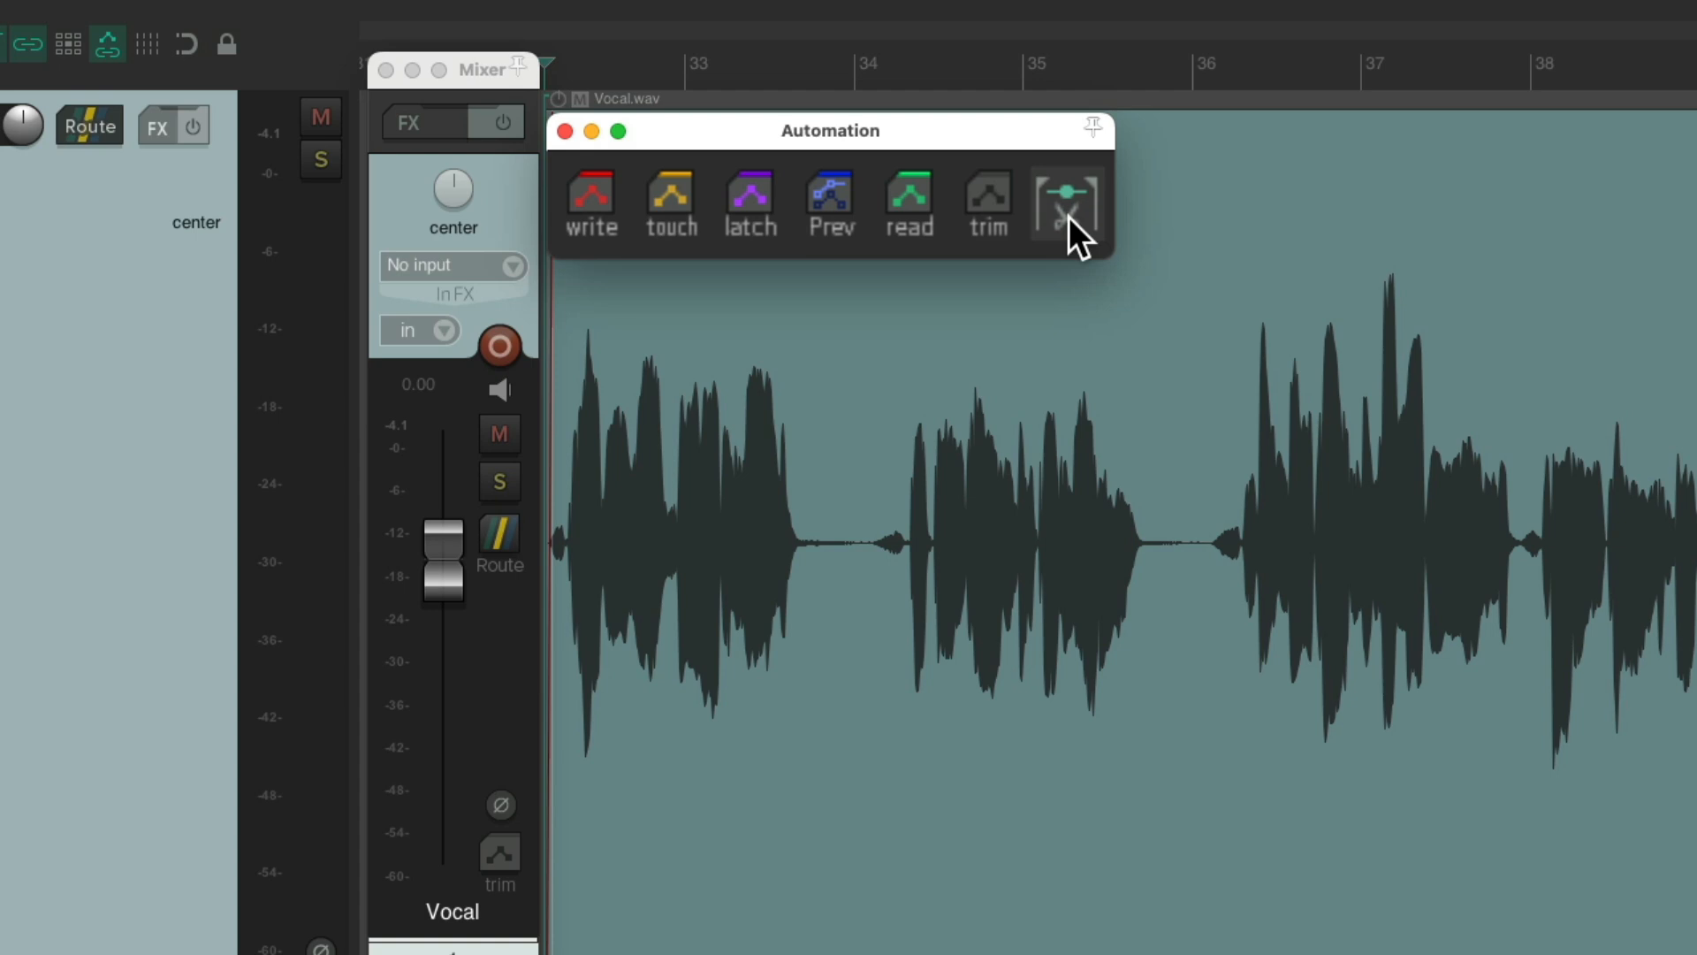
drag(867, 66, 1156, 61)
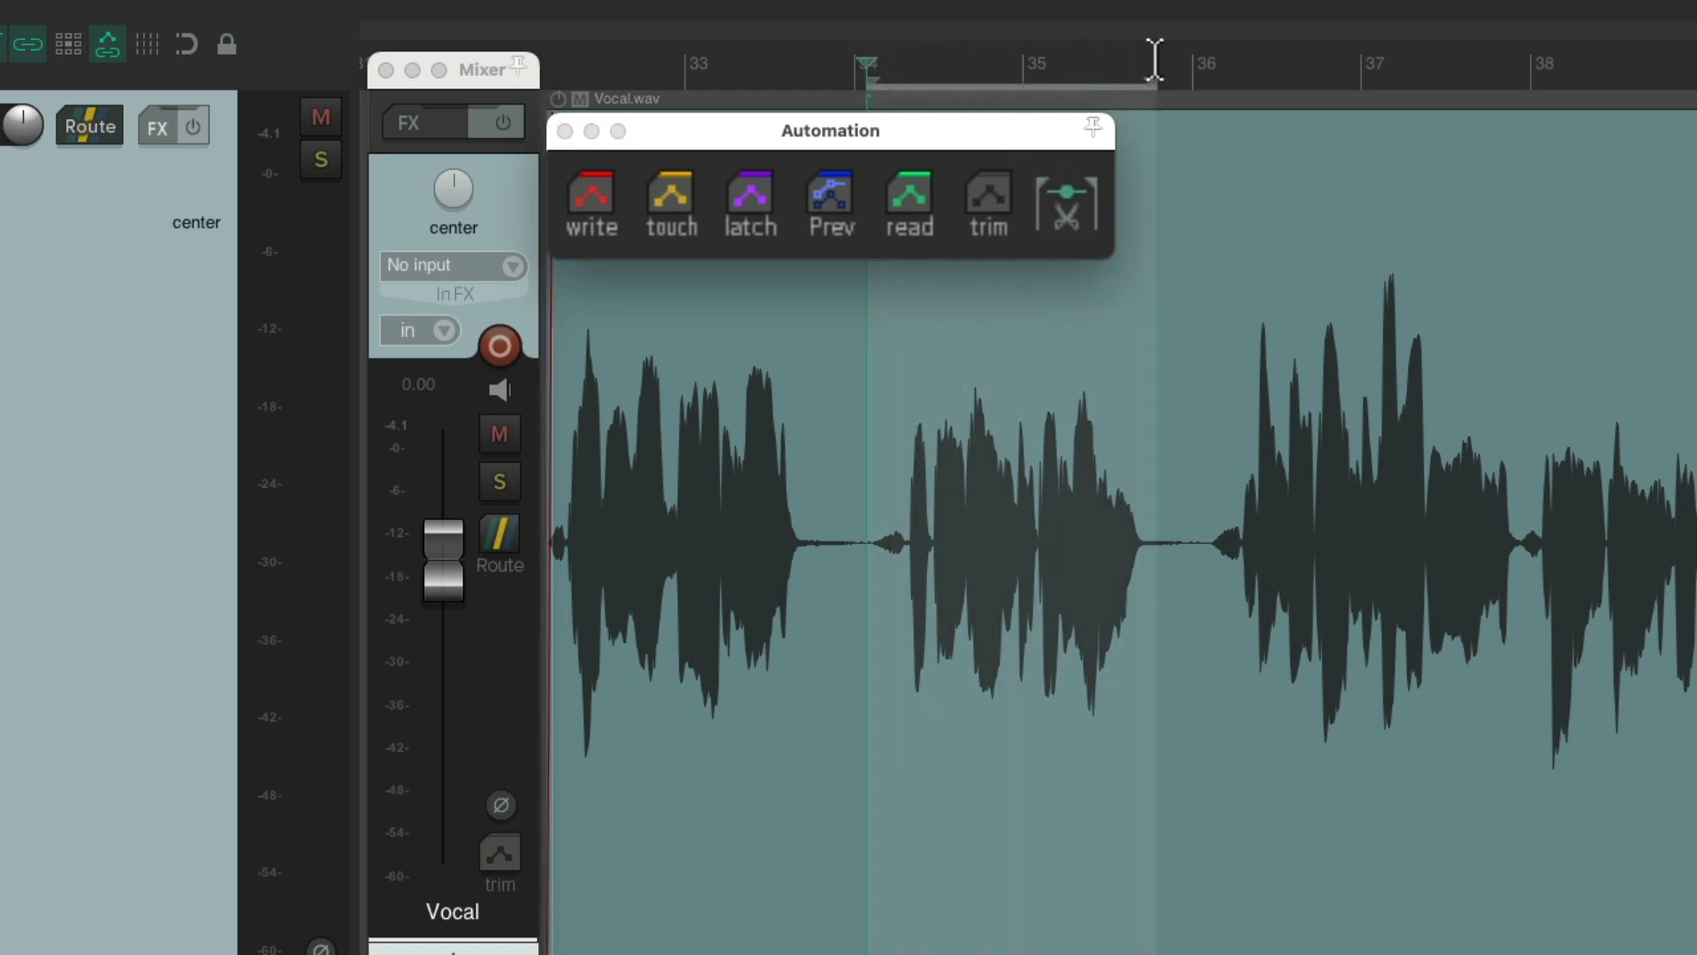
click(1063, 210)
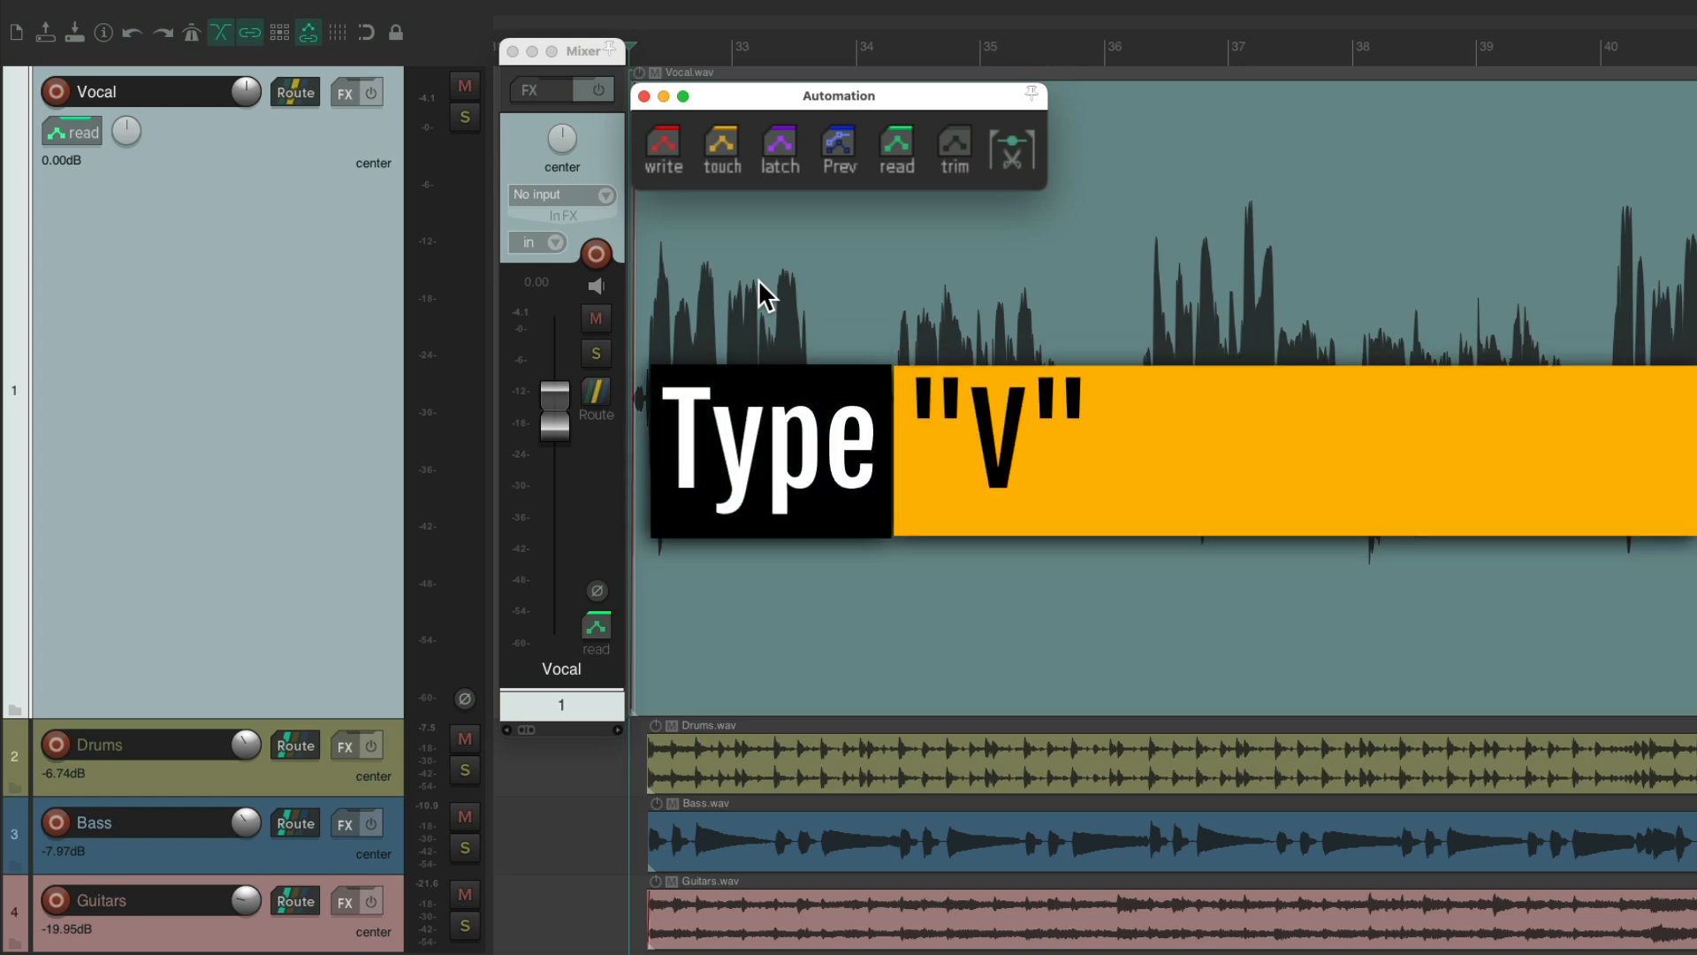
Step: Show the Vocal track's volume envelope and move it to the media lane
key(v)
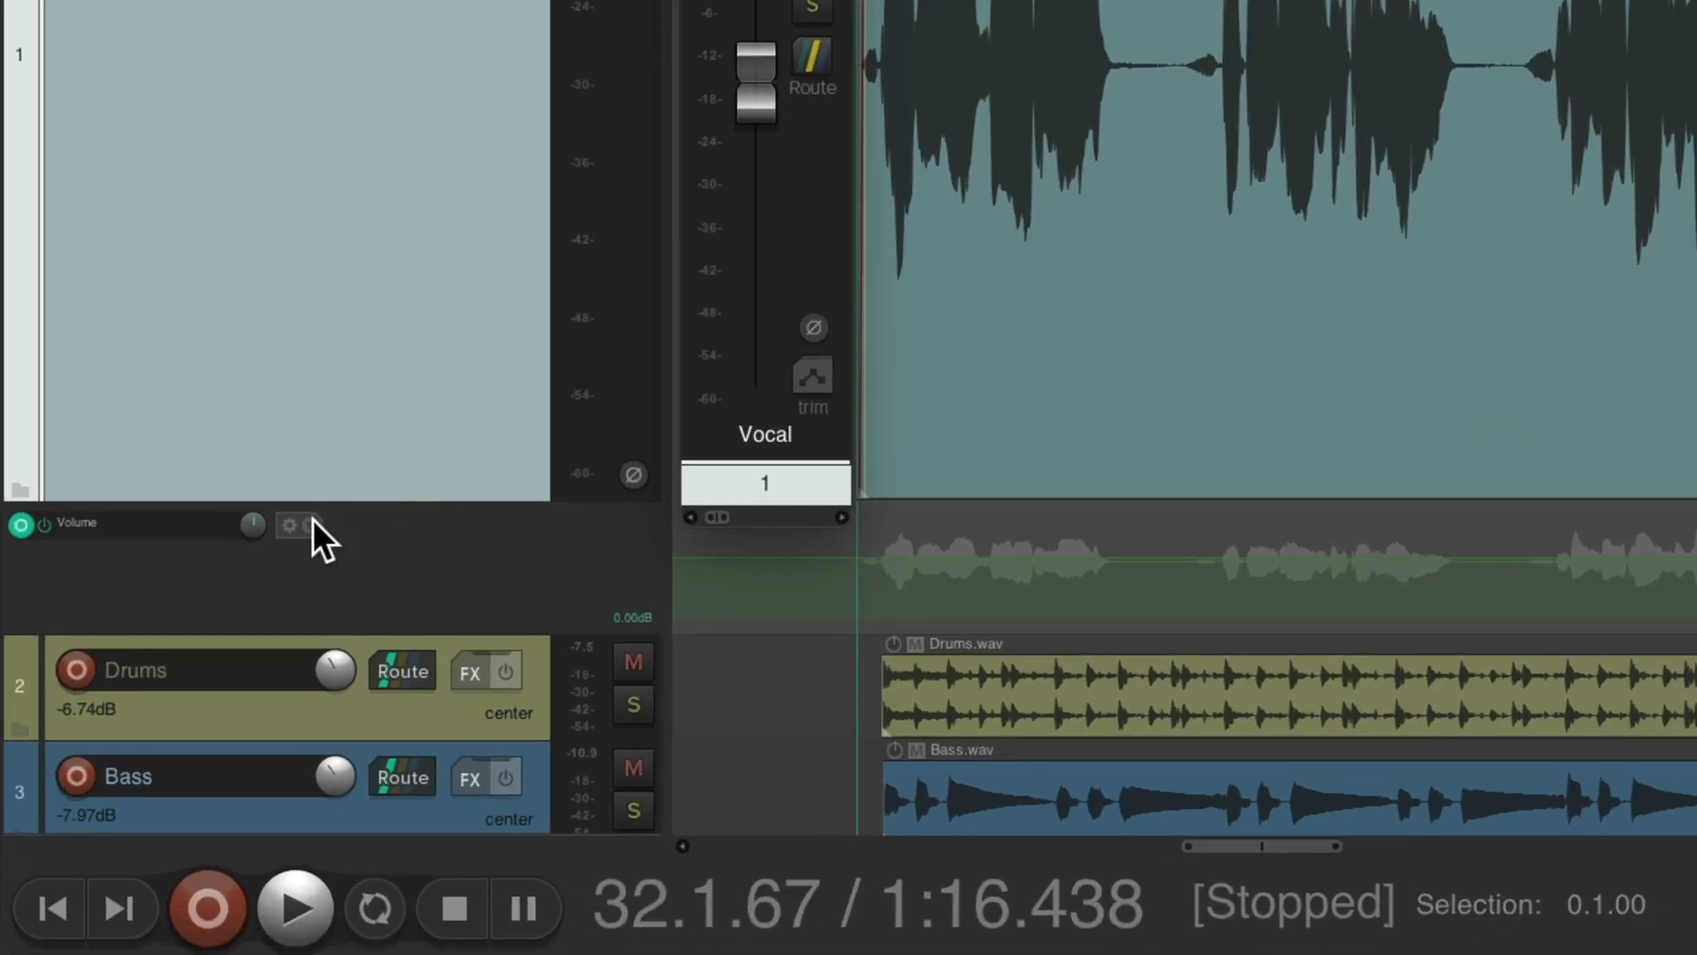
click(312, 524)
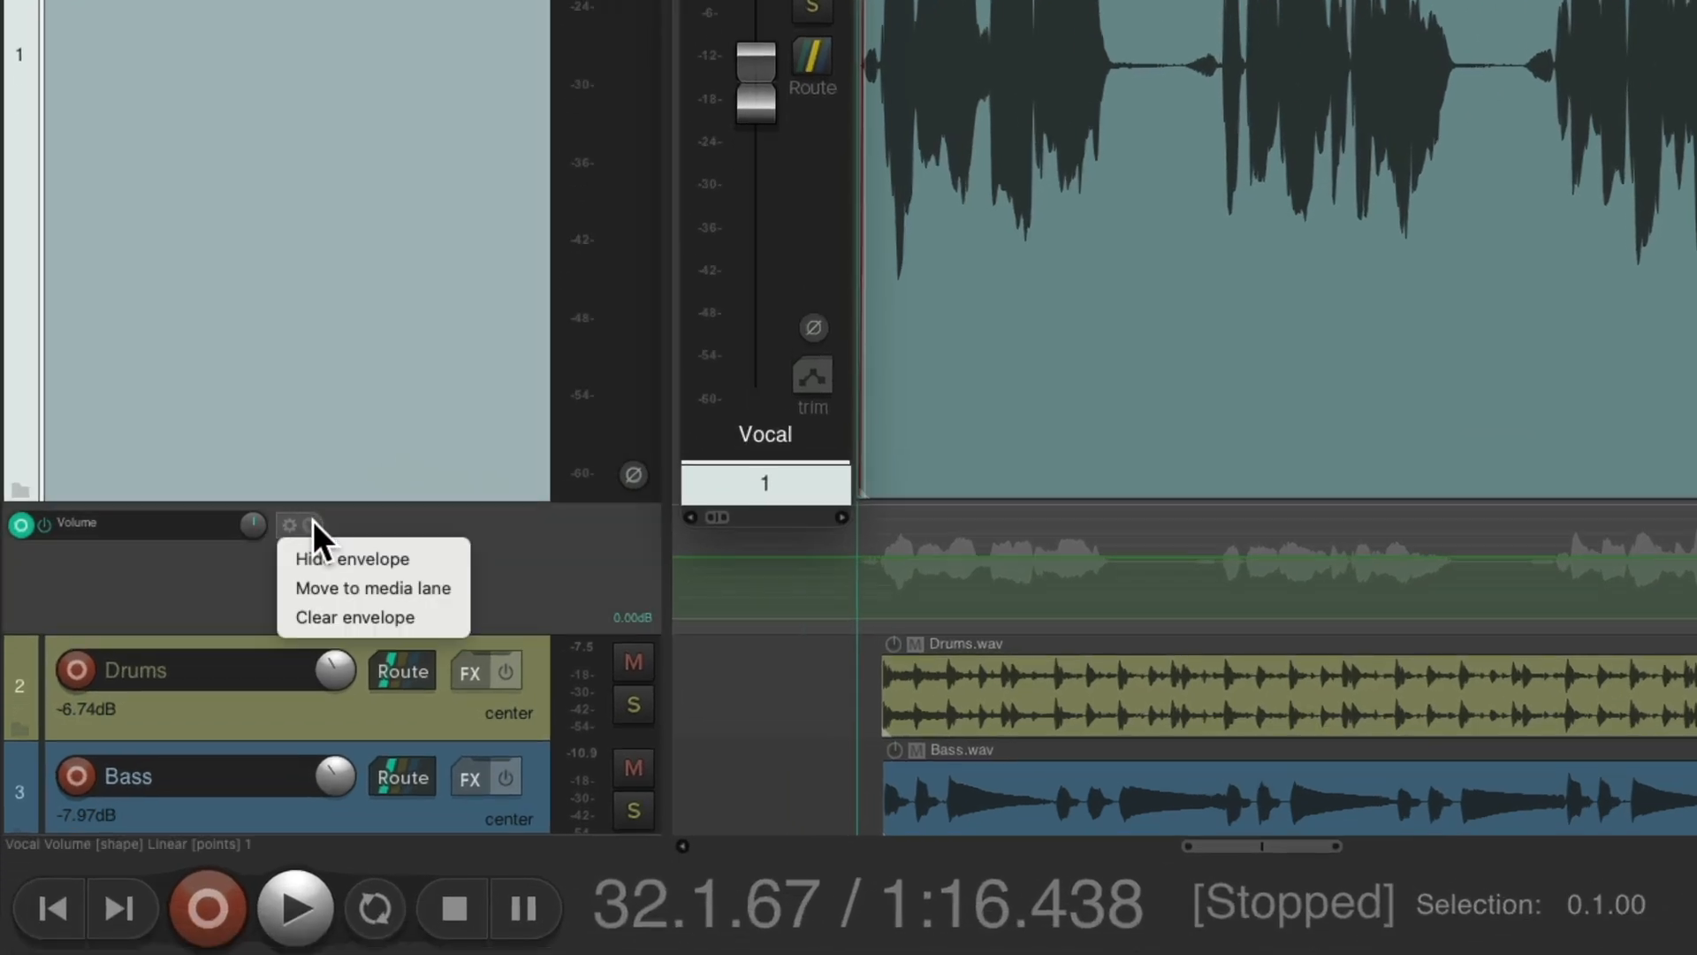
click(290, 589)
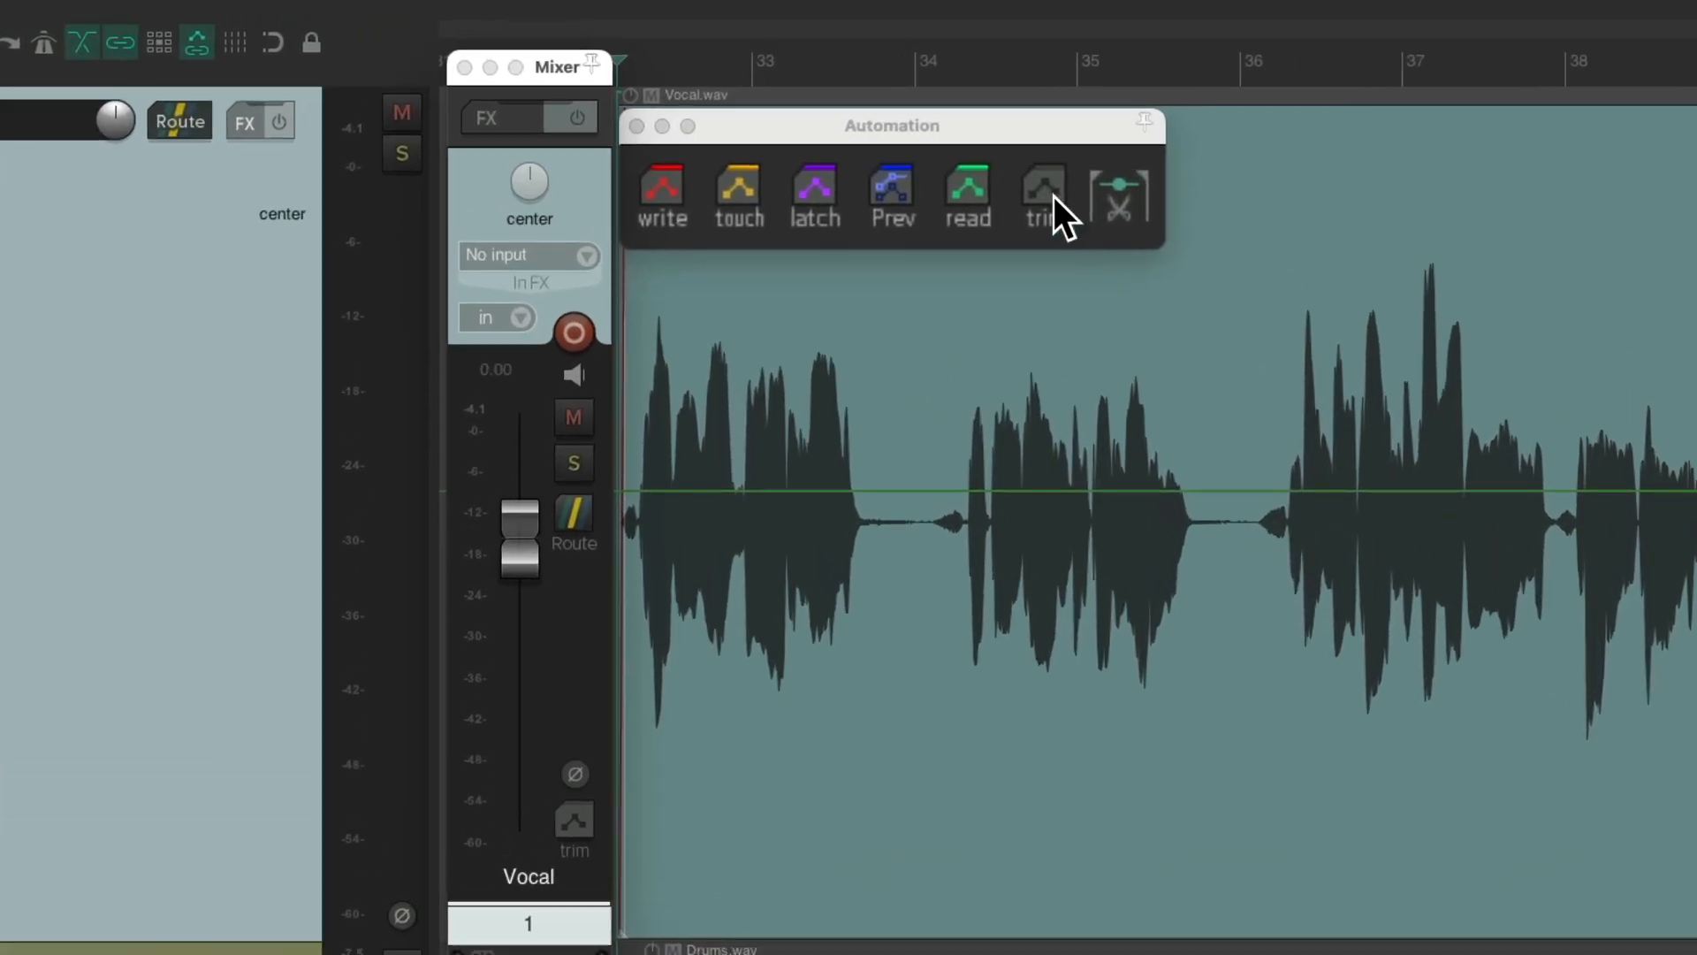
Step: Set the Vocal track to write automation mode and play its first phrase
click(659, 198)
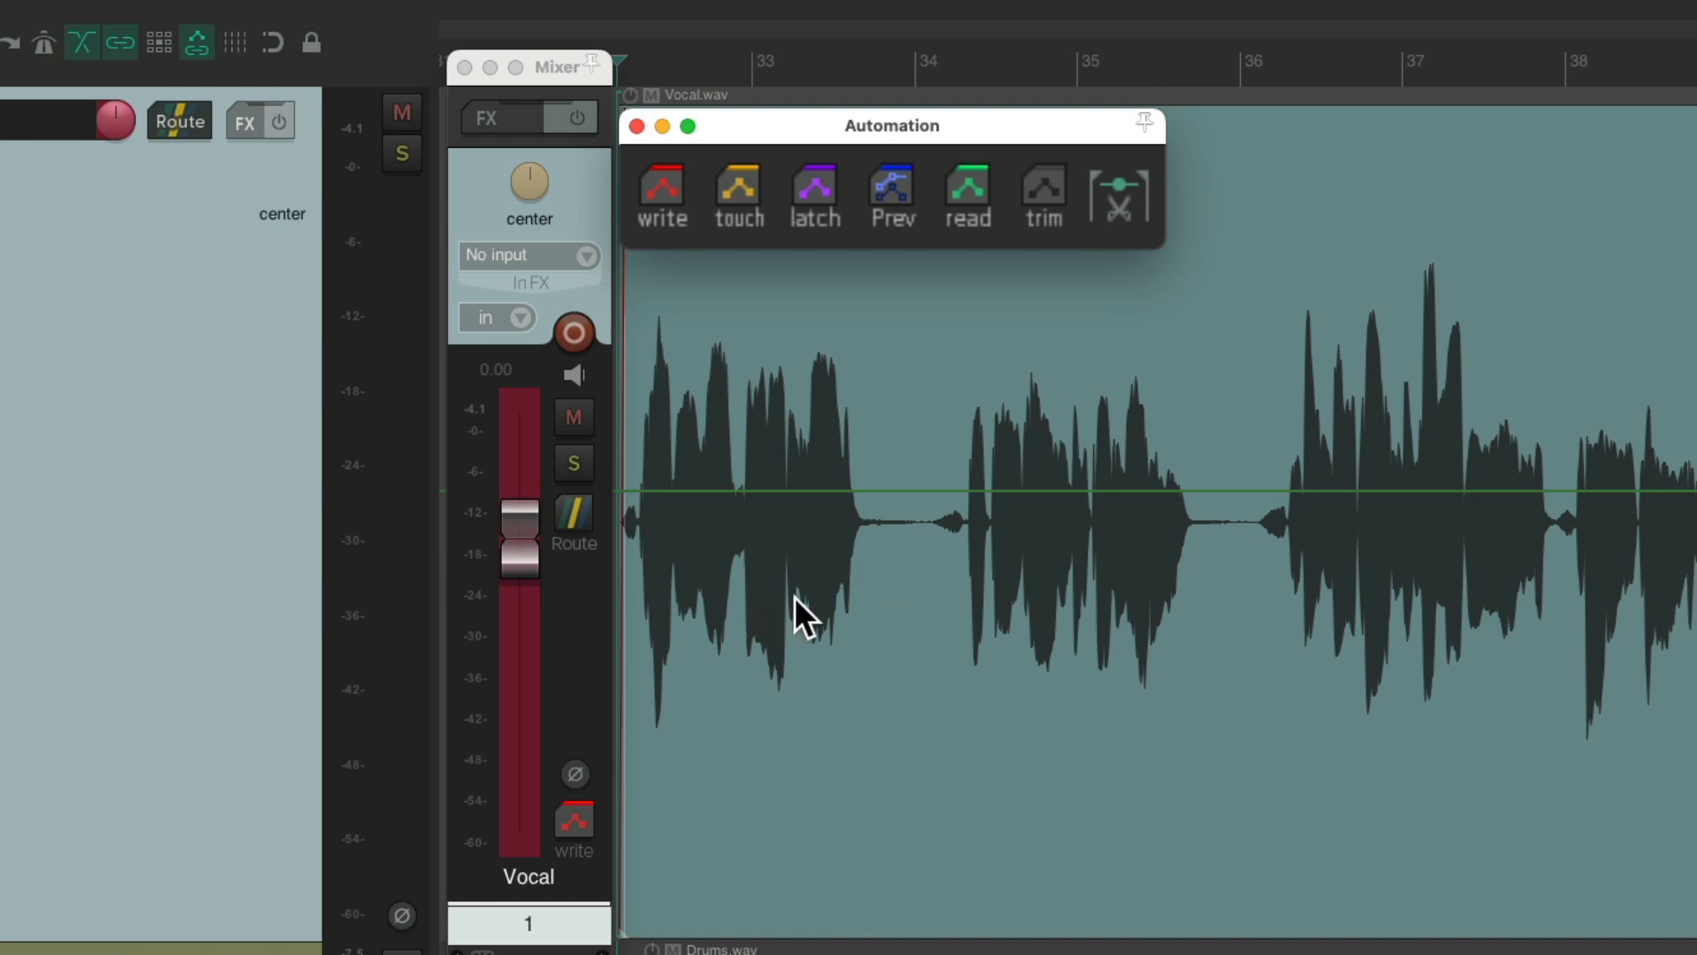
key(space)
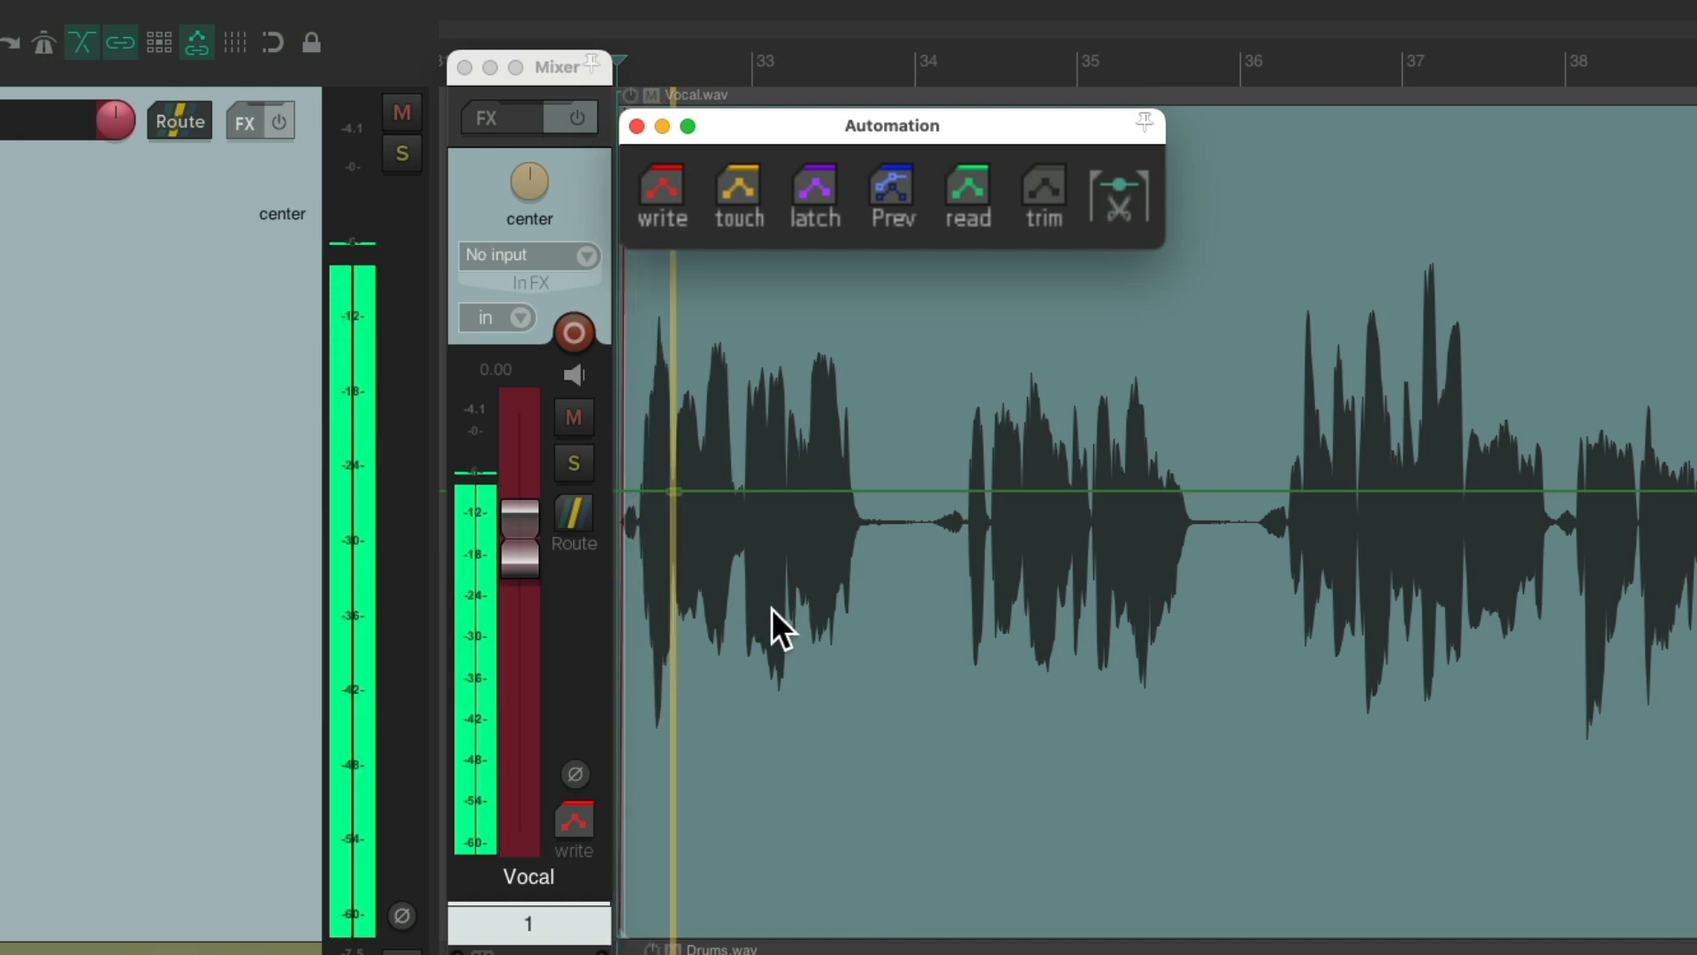
scroll(666, 623, up, 5)
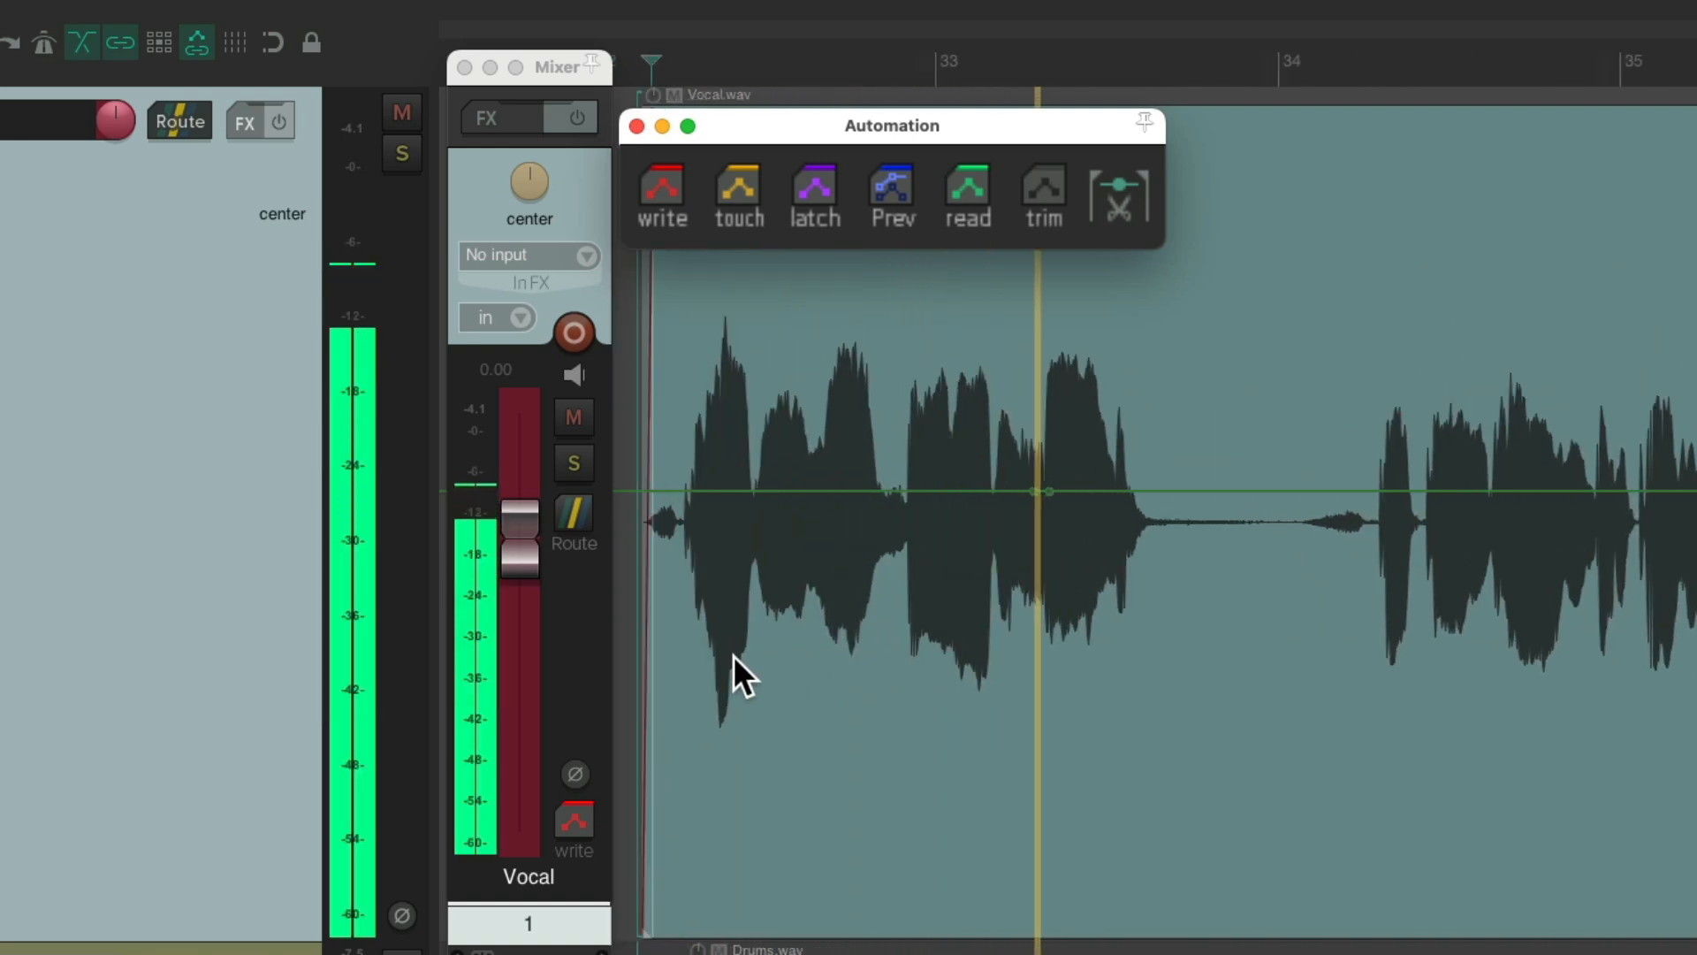
scroll(1025, 653, up, 3)
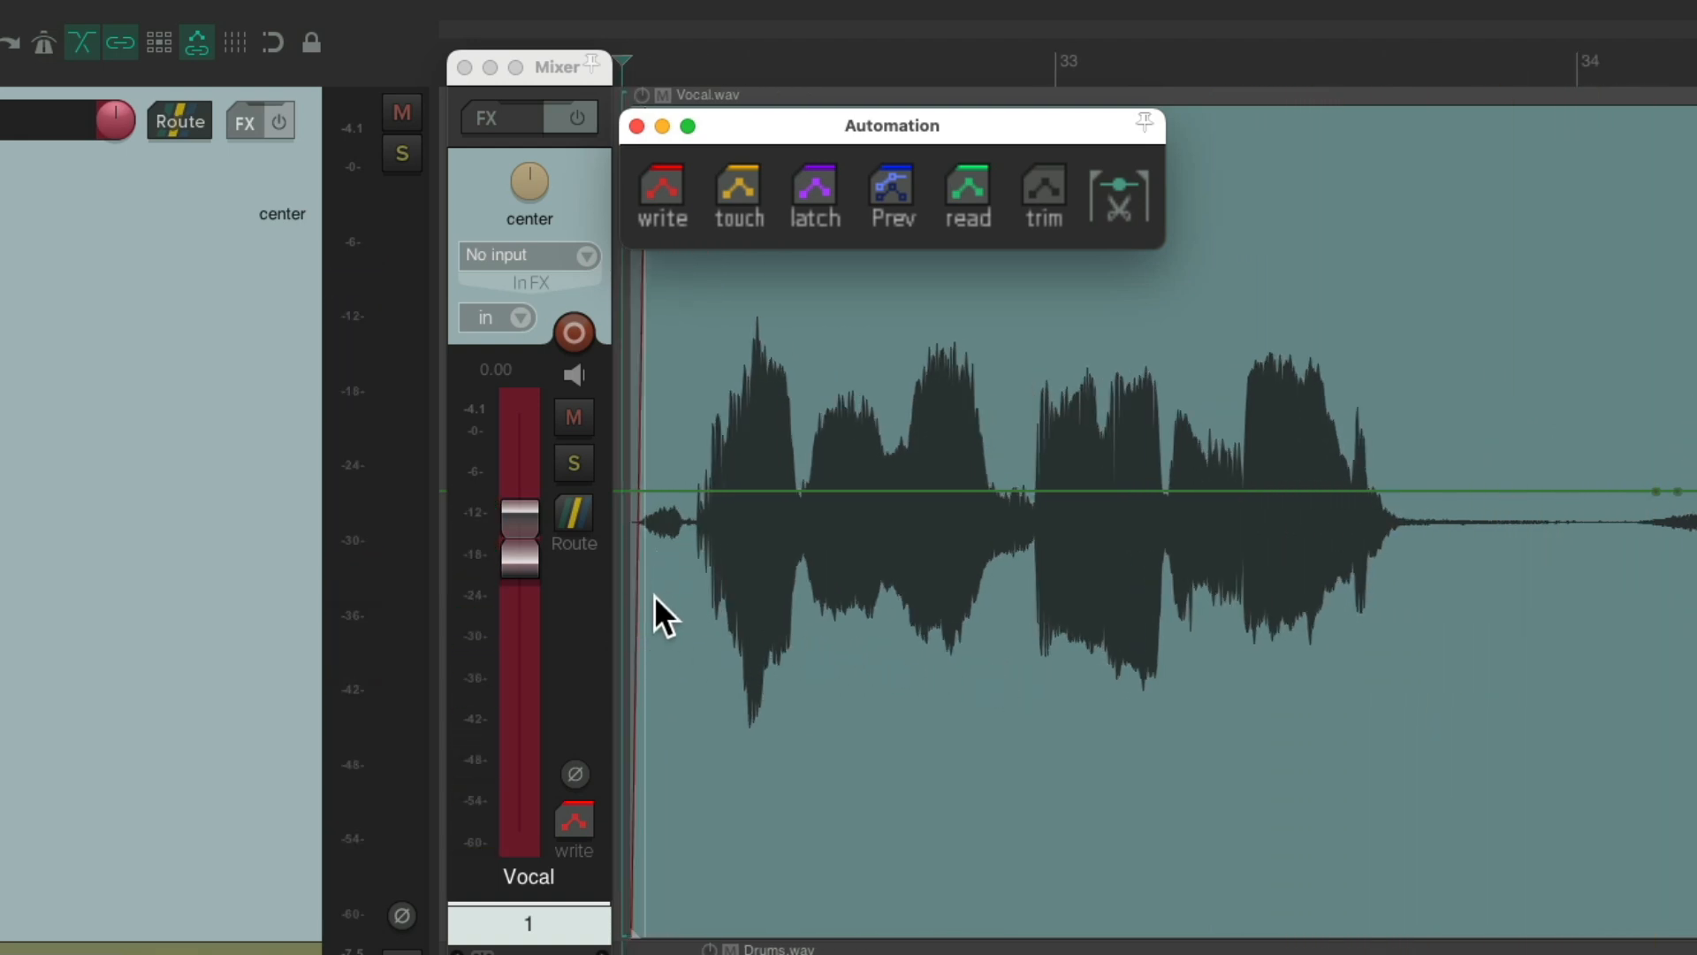
scroll(654, 595, up, 4)
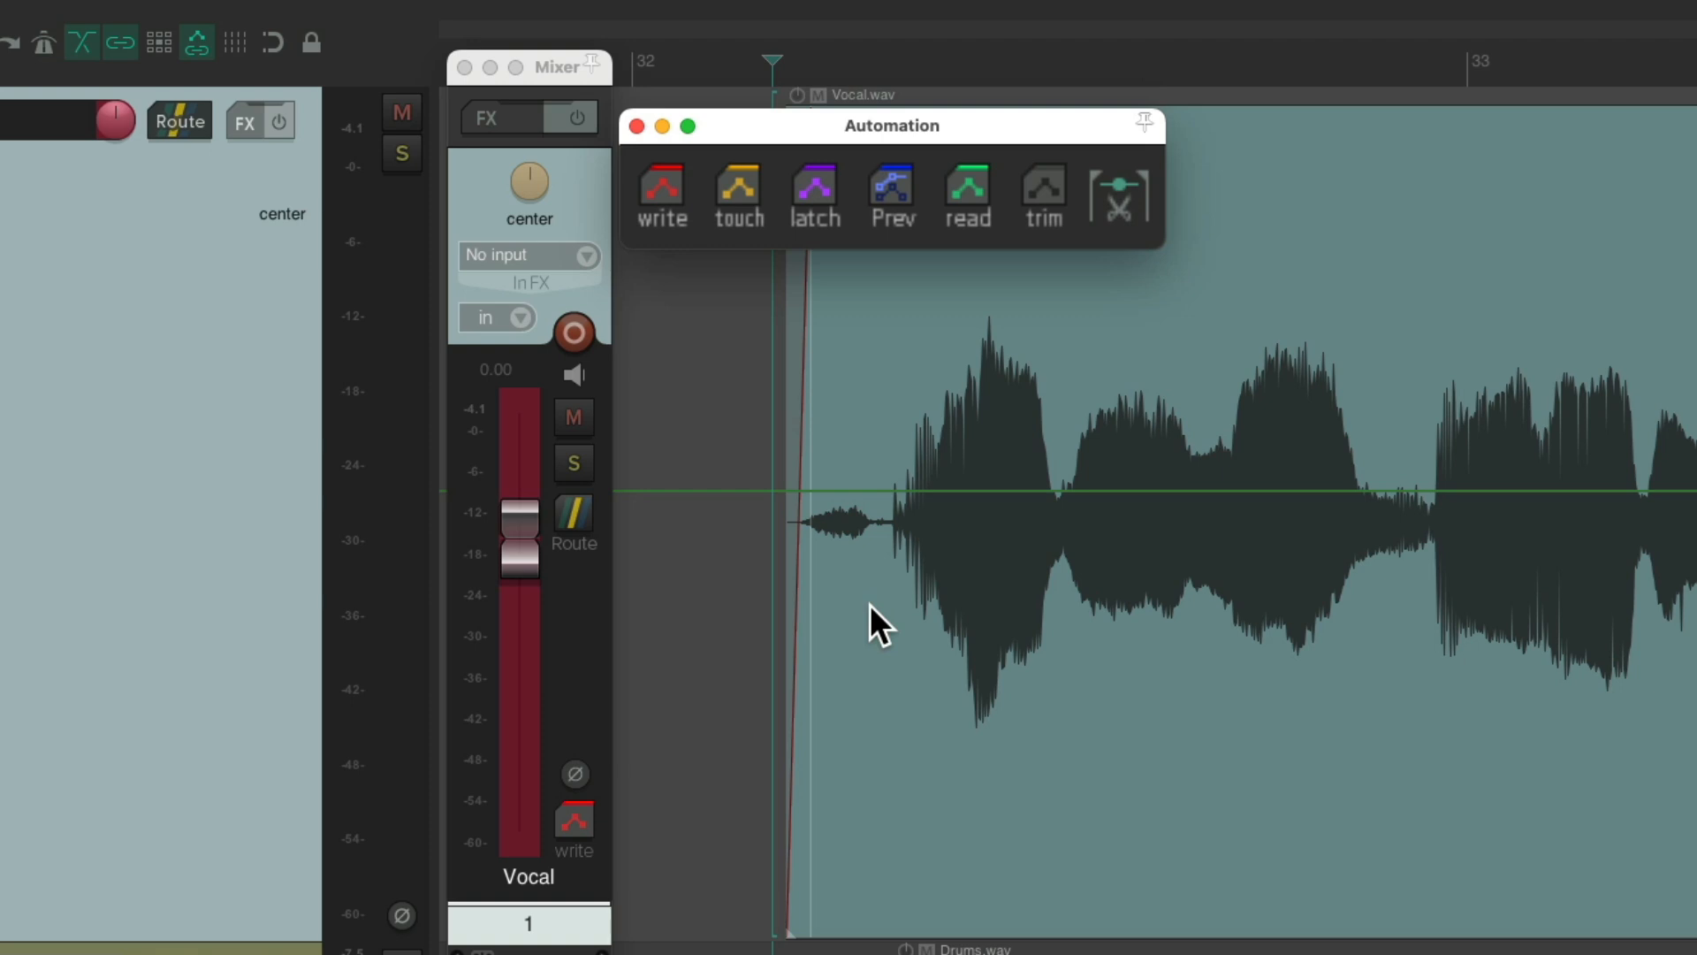
Step: Time-select the breath before the first vocal phrase and write its volume automation at 2.92 dB, refined to 3.76 dB
drag(753, 68, 879, 57)
key(space)
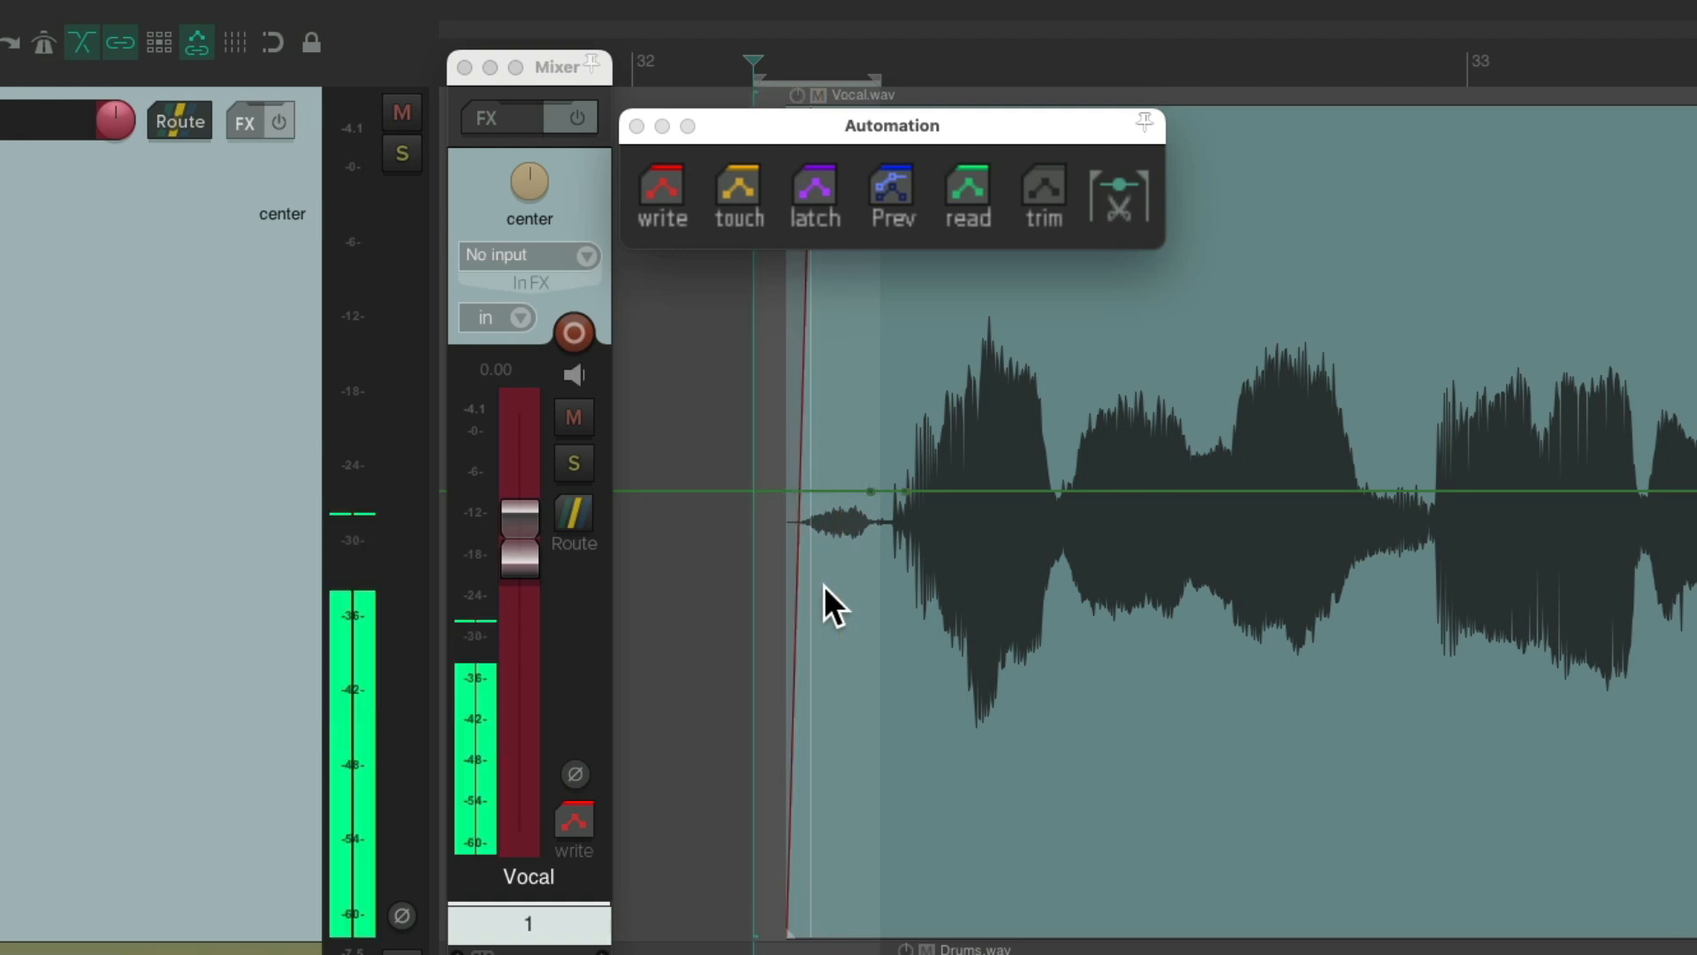
drag(516, 548, 518, 530)
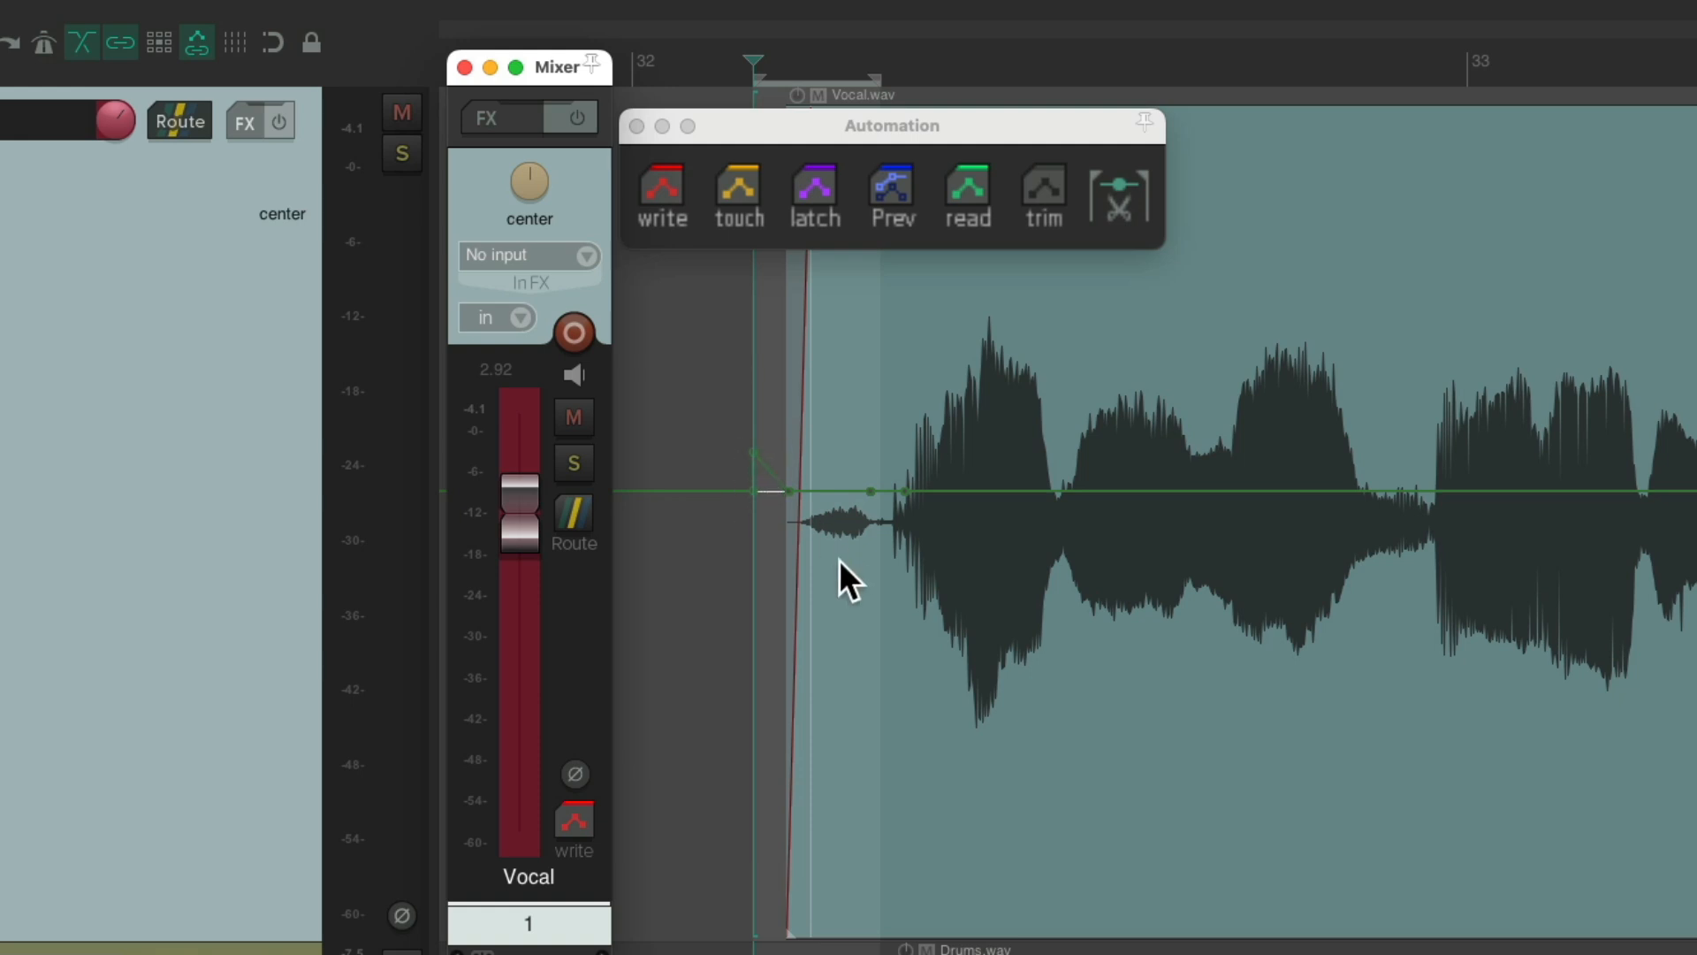
key(space)
key(space)
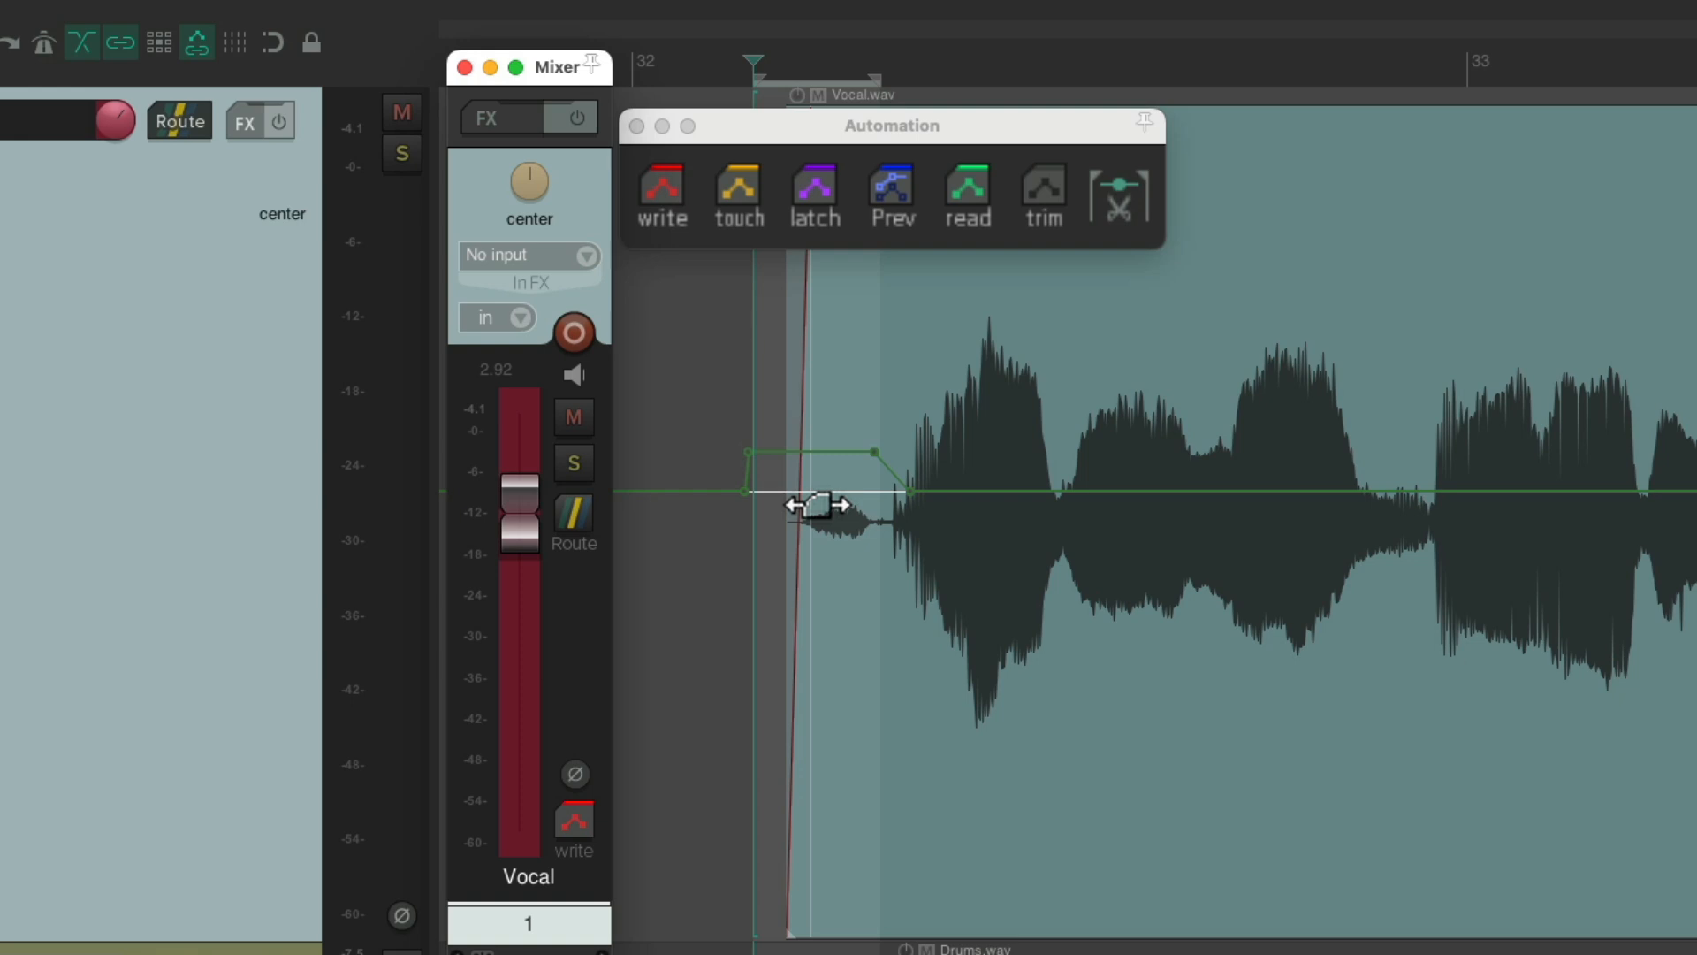
drag(535, 530, 536, 522)
key(space)
key(space)
Step: Switch the Vocal track to read mode, clear the time selection, and play back from just before the opening breath
click(973, 188)
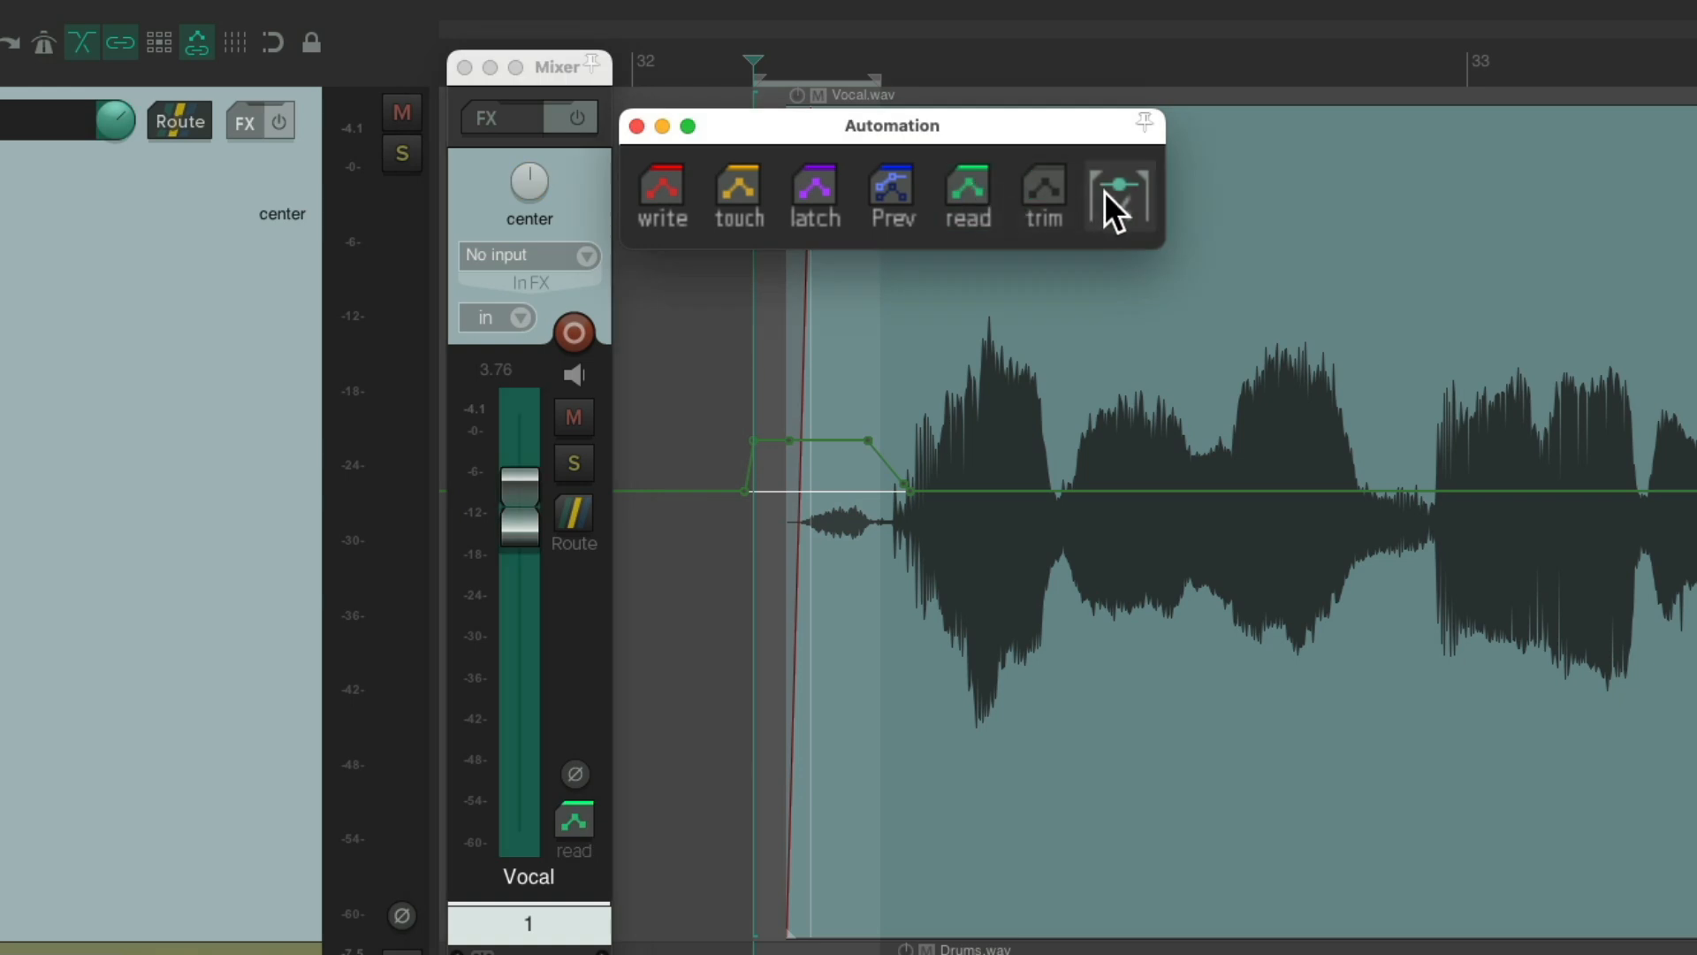
key(Escape)
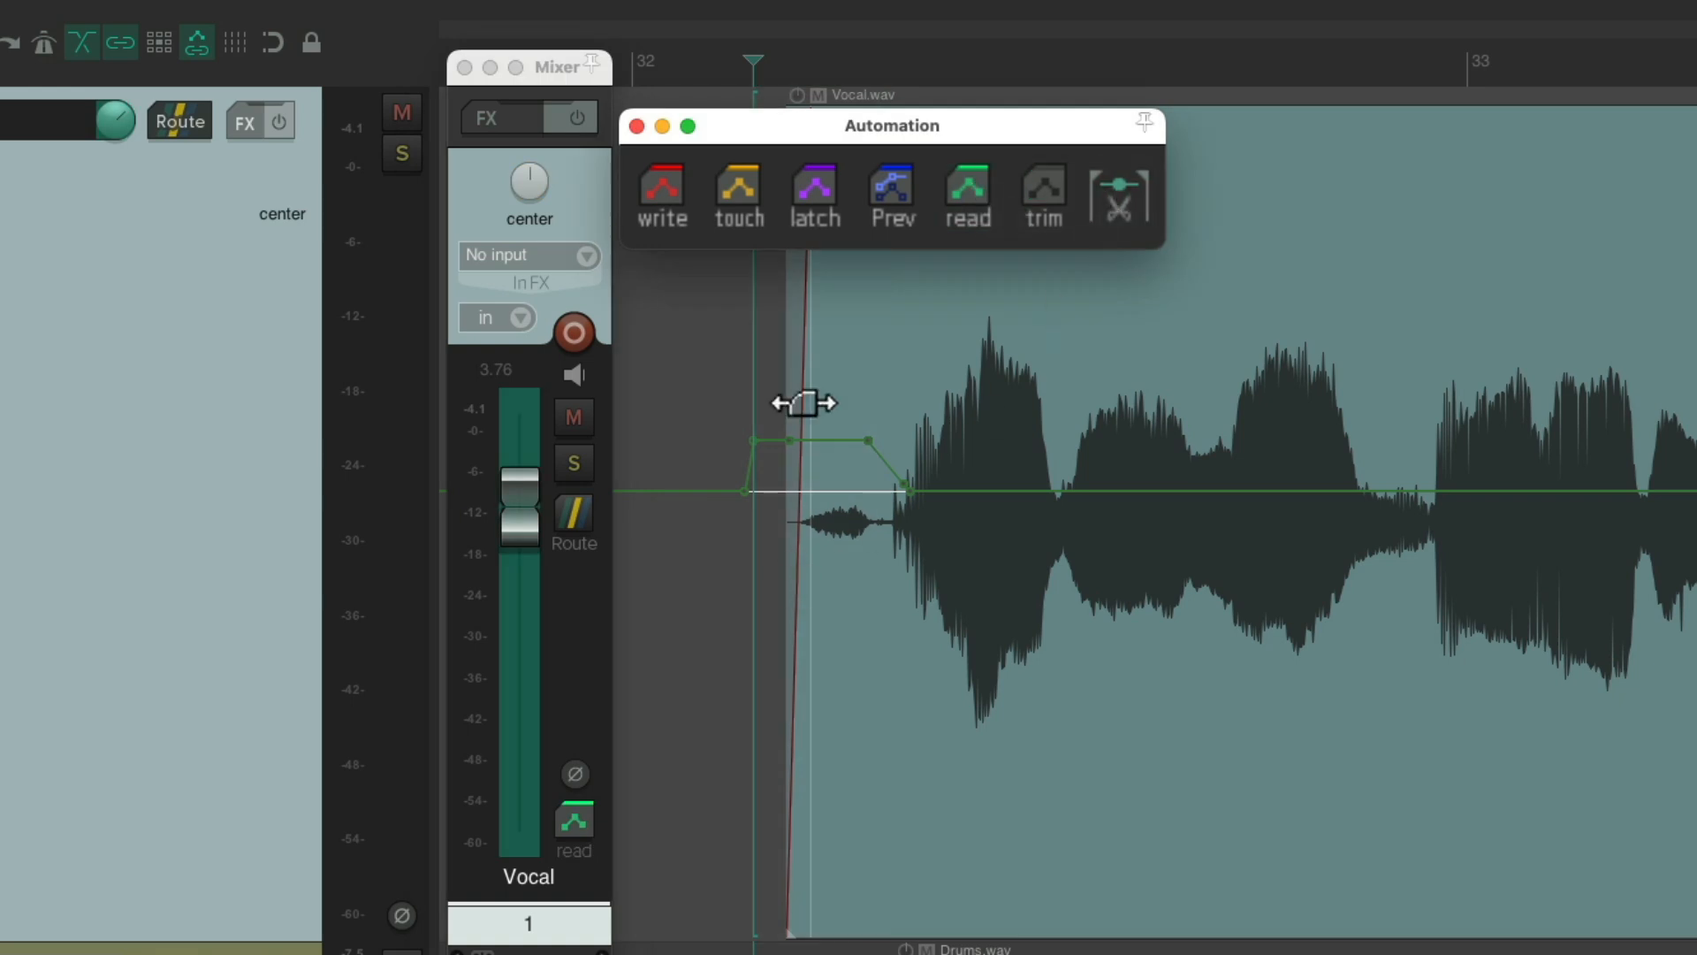
click(698, 59)
key(space)
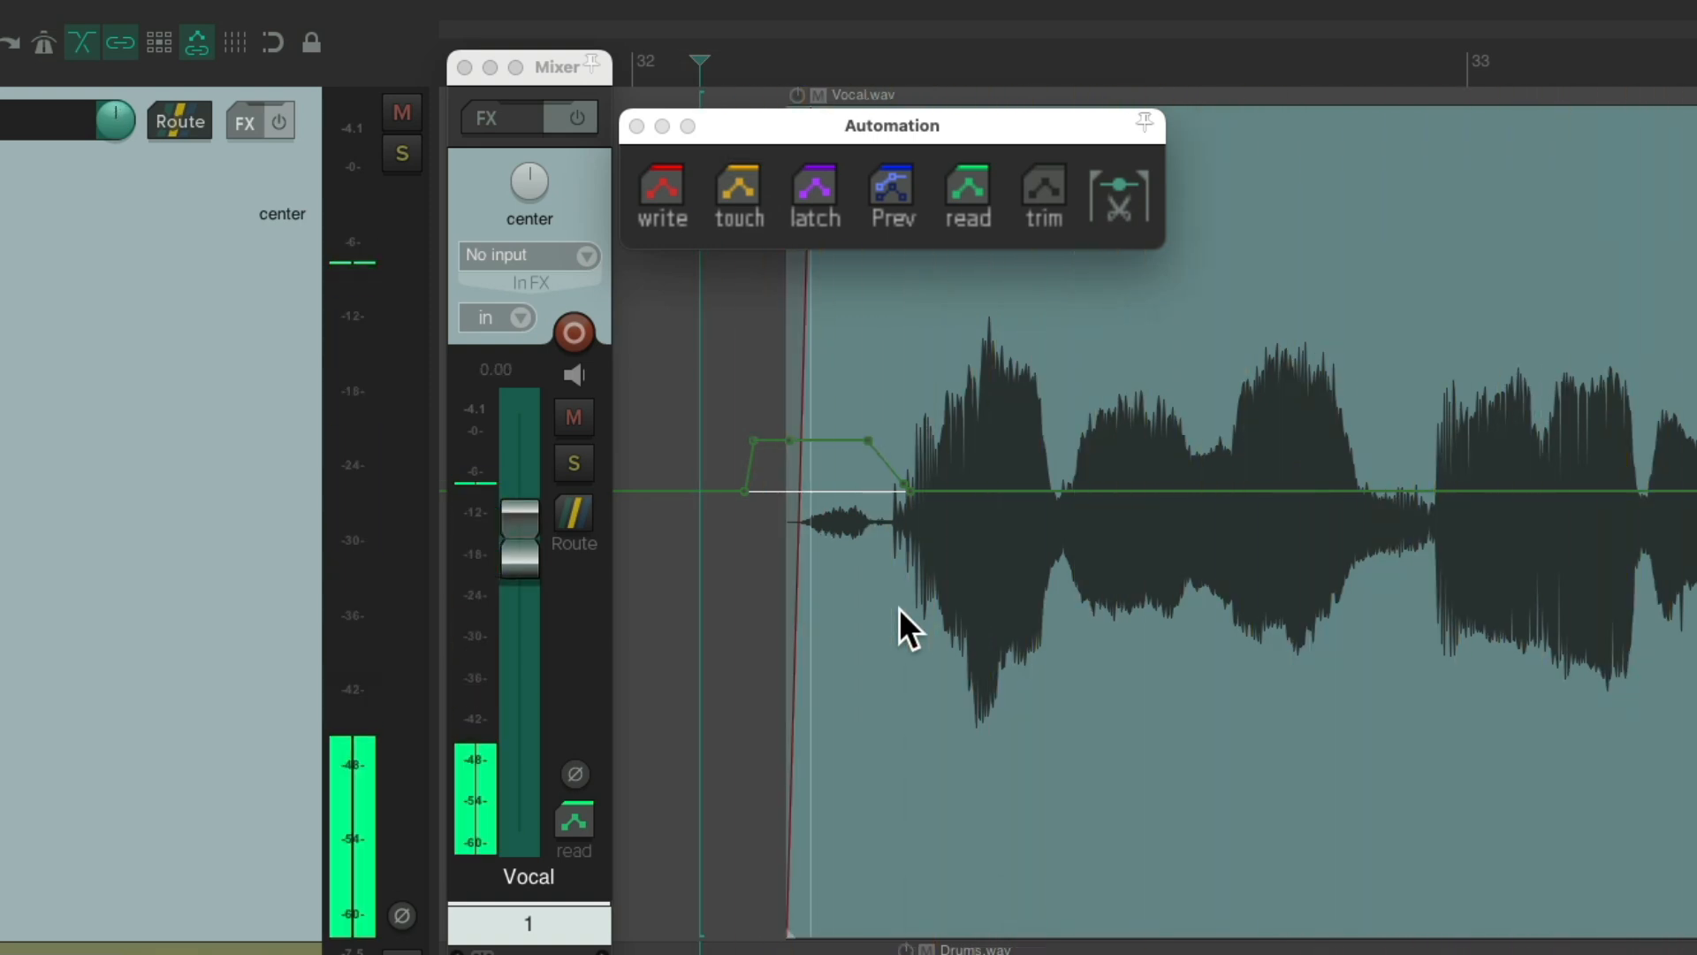
Step: Time-select the loud word just around bar 33 and play it with the Vocal track in write mode
scroll(1384, 616, up, 2)
scroll(1384, 616, right, 5)
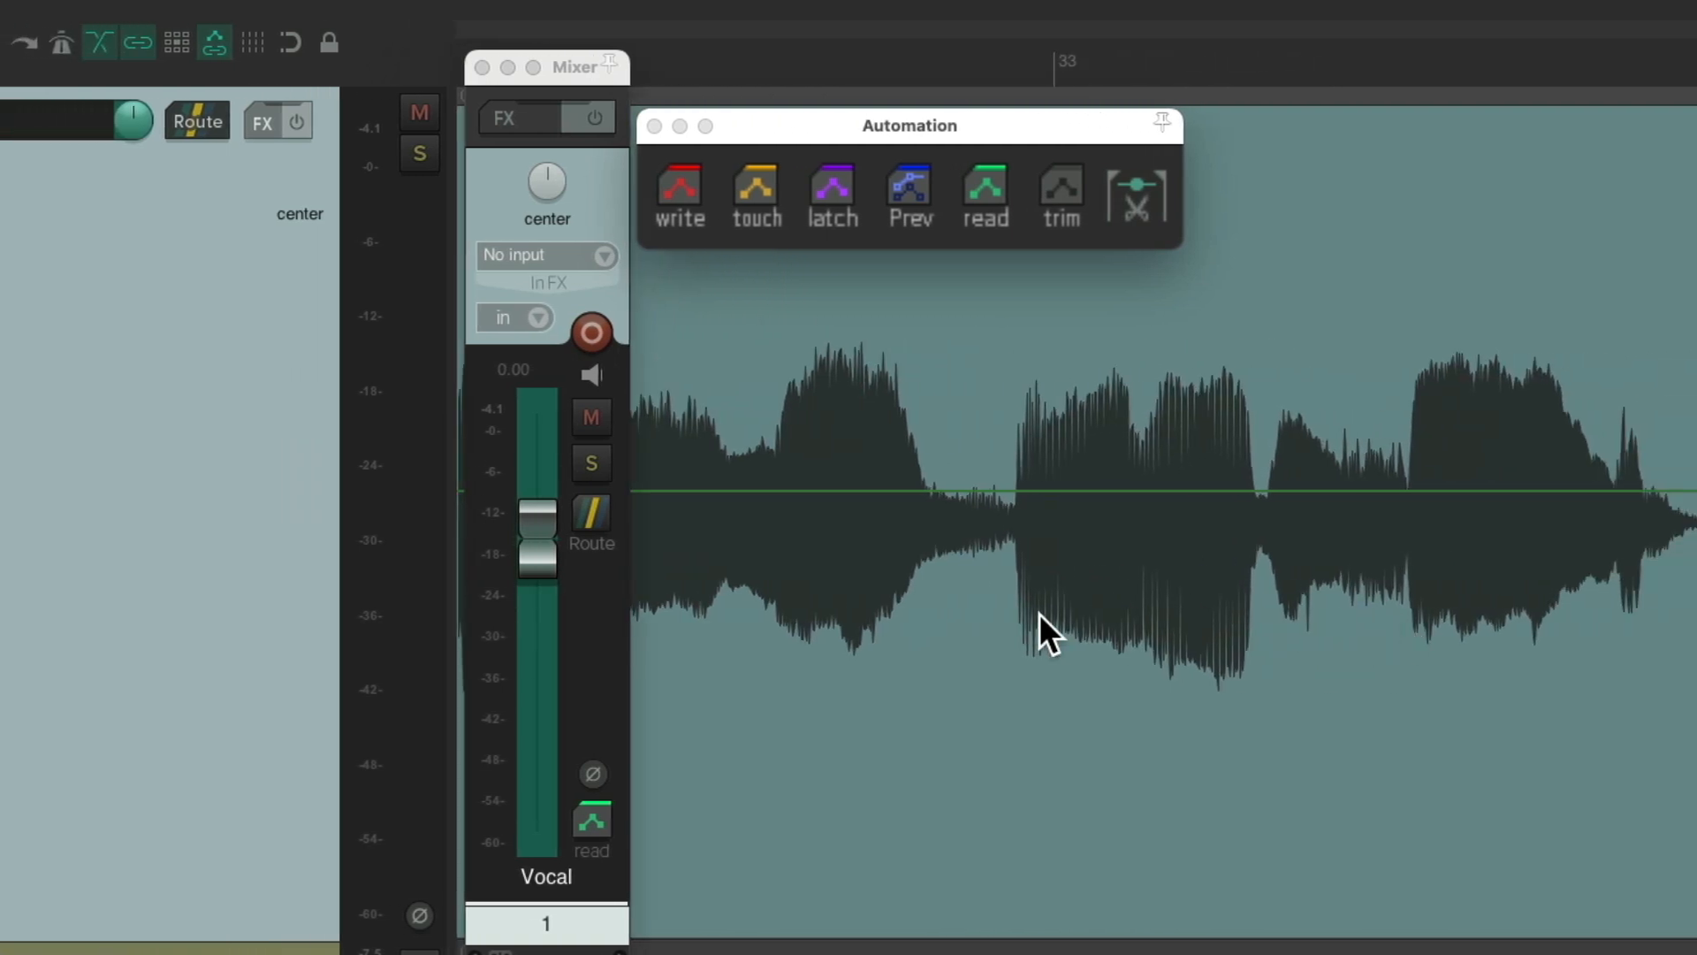
drag(993, 65, 1262, 50)
click(689, 189)
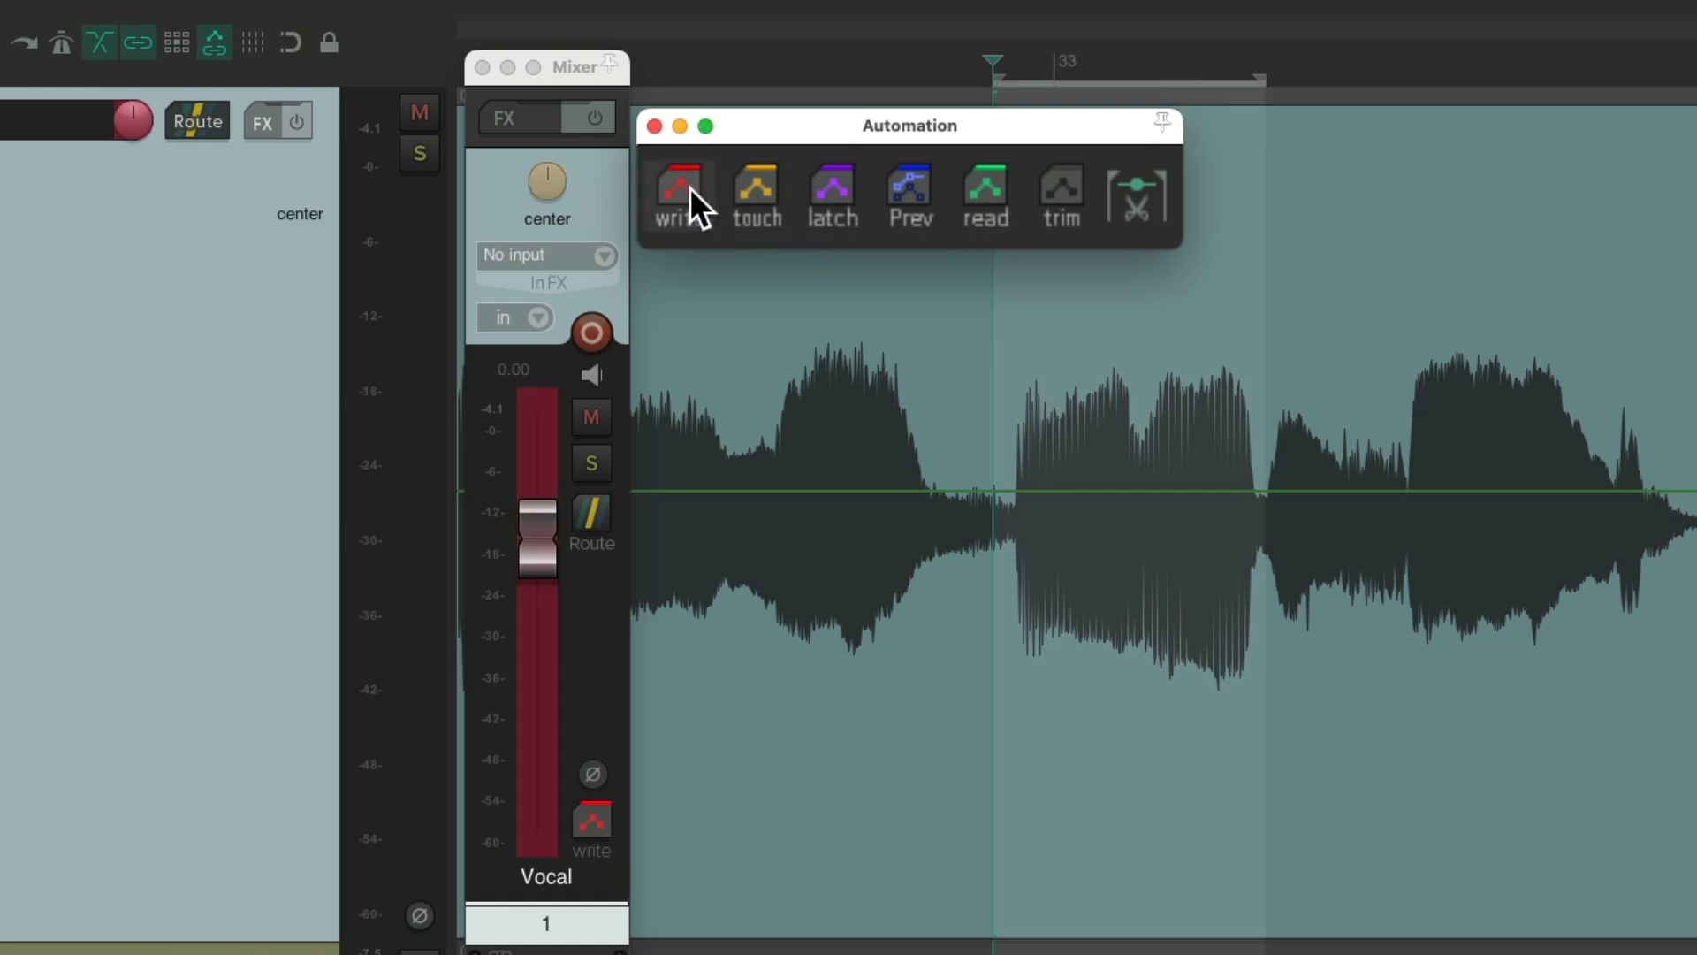
key(space)
key(space)
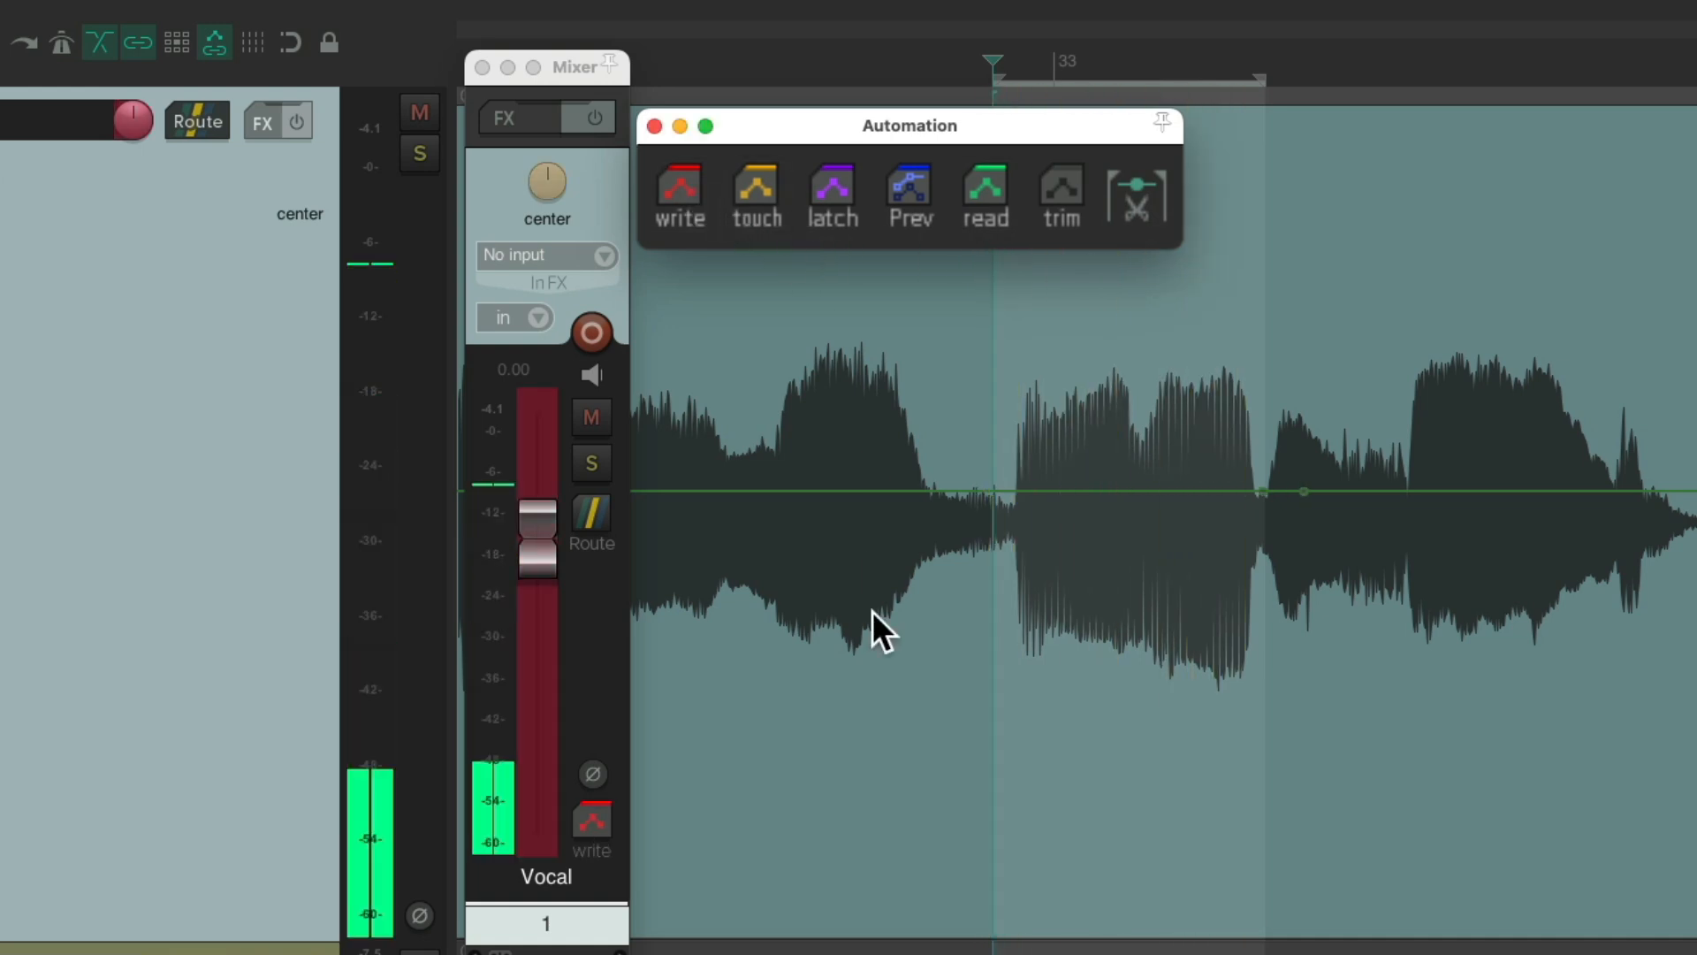
Step: Lower the Vocal fader to -2.22 dB and write that volume across the time selection
drag(534, 548, 533, 567)
key(space)
key(space)
key(space)
key(space)
Step: Remove the time selection and return the Vocal track to read automation mode
click(1144, 201)
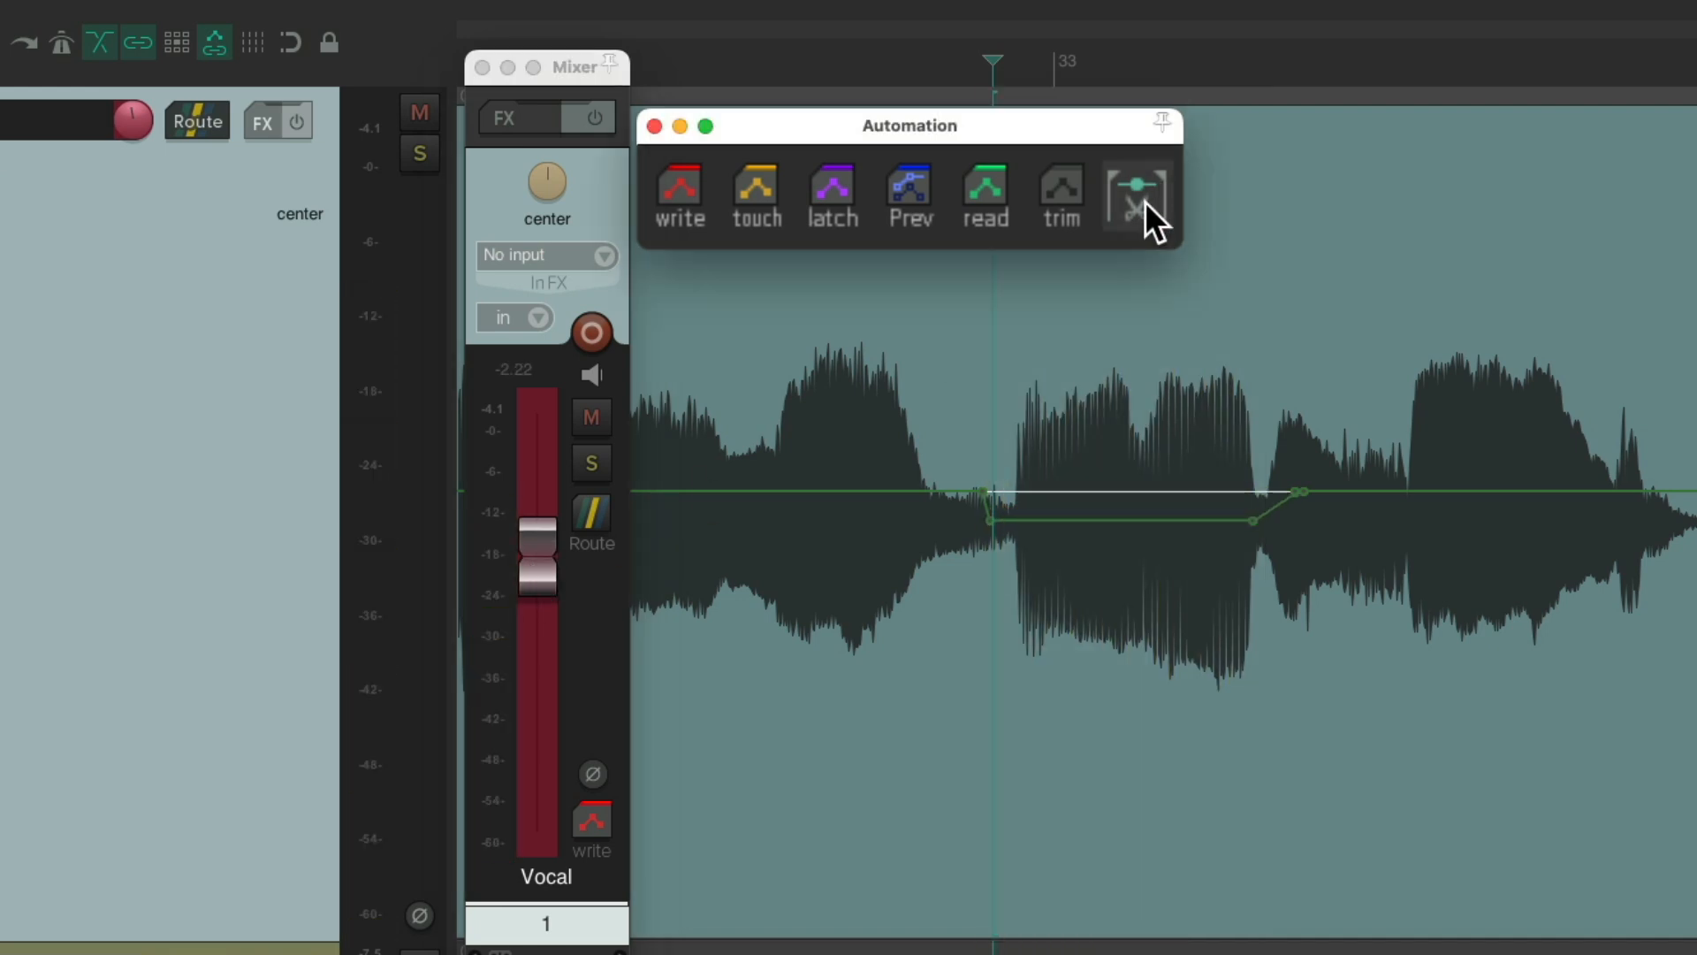
click(990, 188)
scroll(973, 316, down, 2)
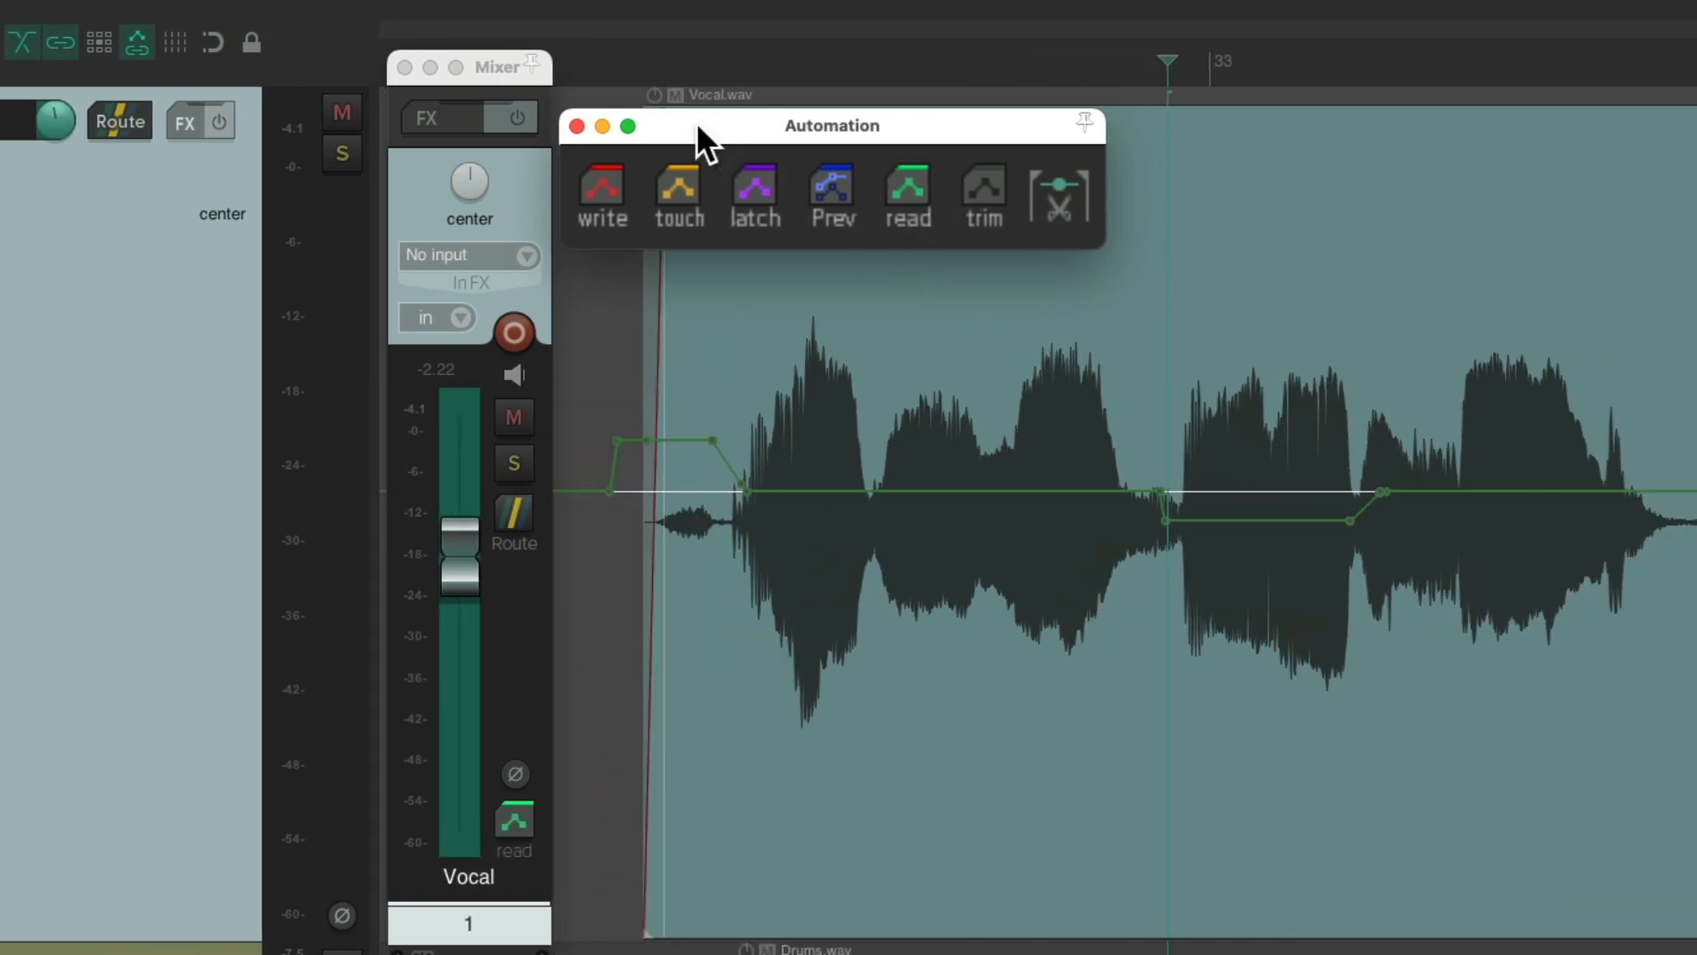
Step: Play back from the opening breath, and time-select the phrase's last loud word after bar 33 with the Vocal track in write mode
click(608, 46)
key(space)
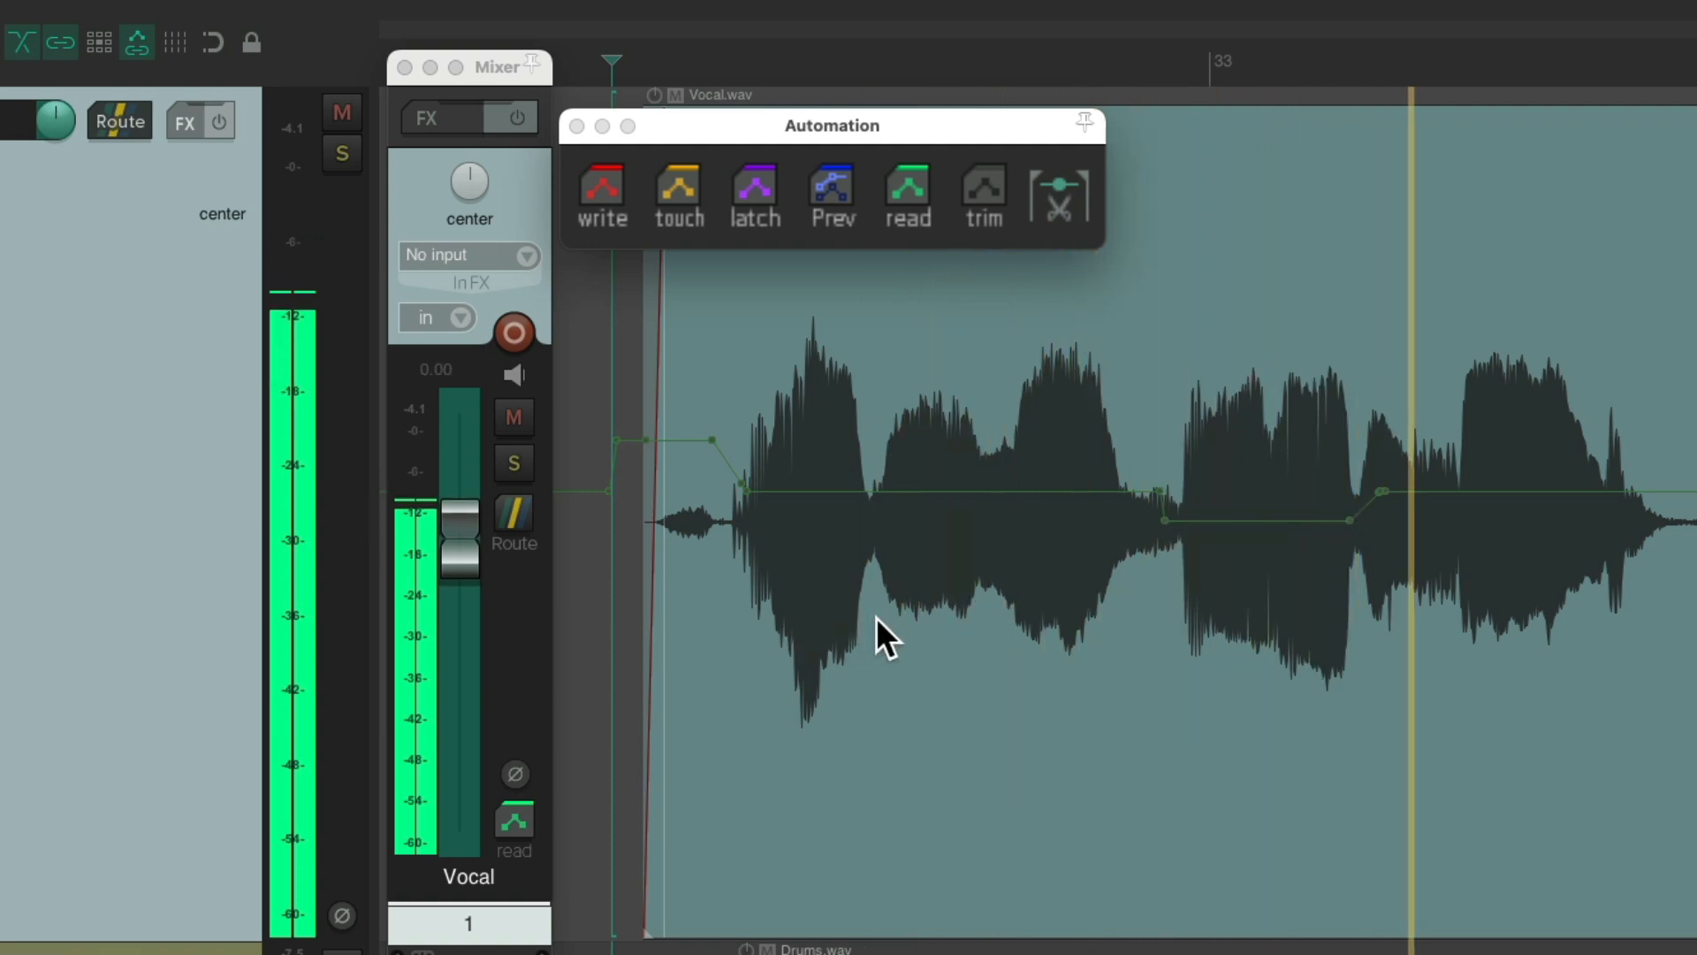
scroll(896, 618, up, 3)
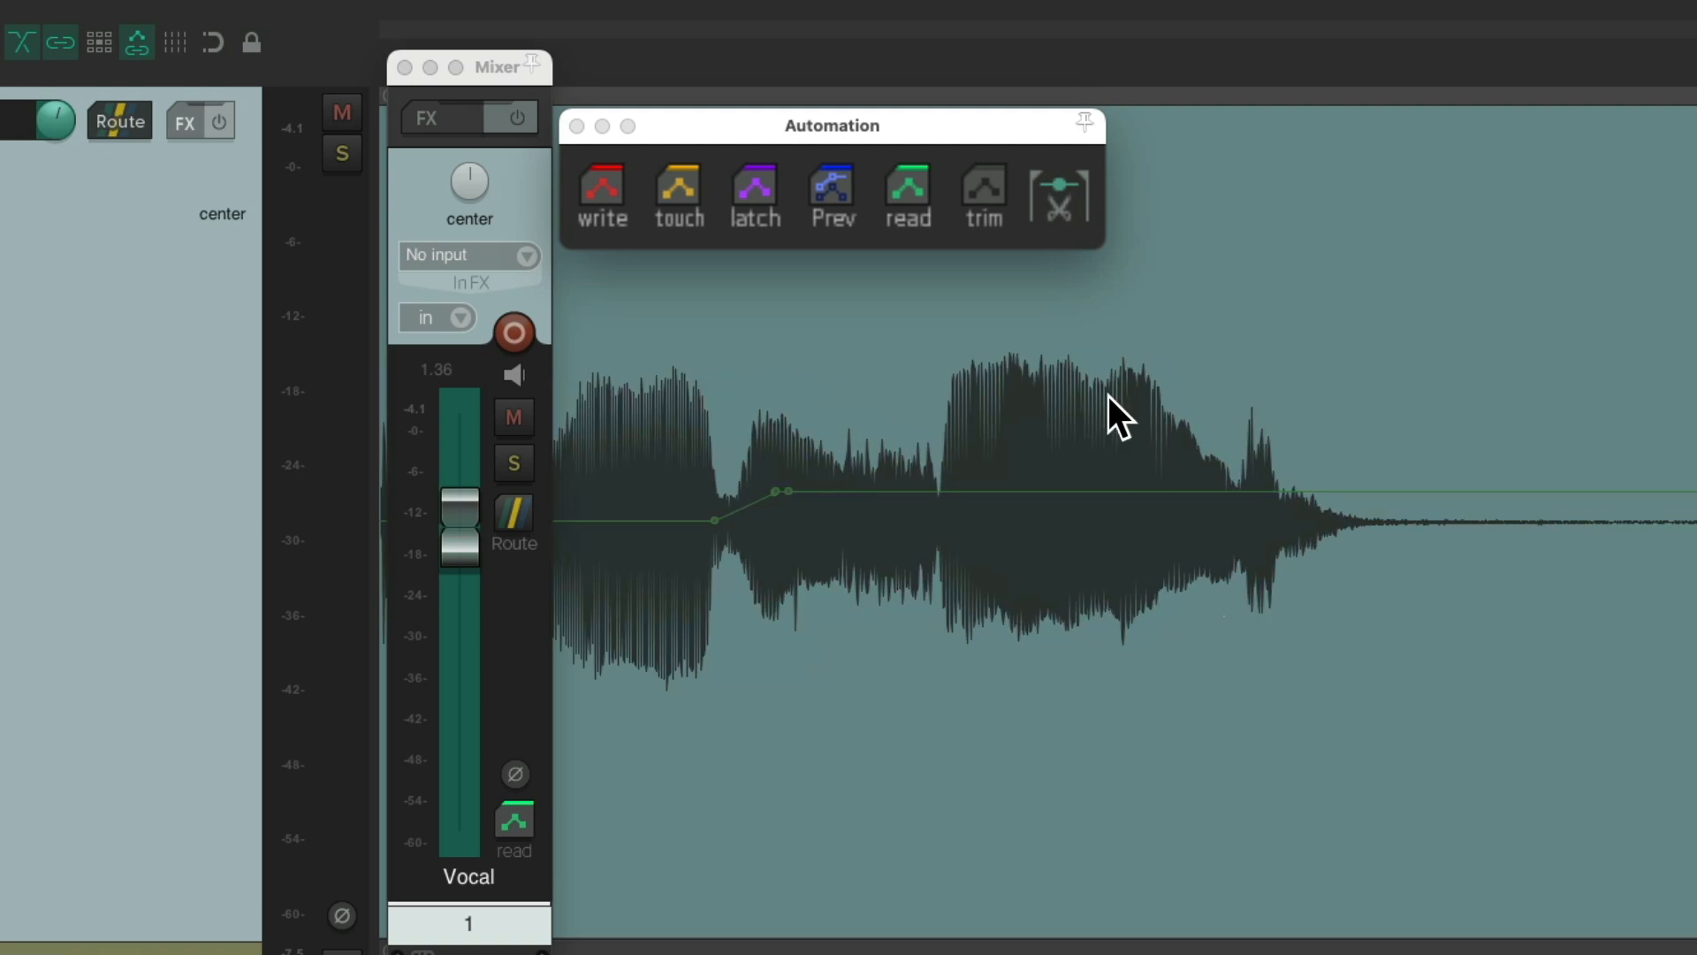
drag(939, 67, 1235, 66)
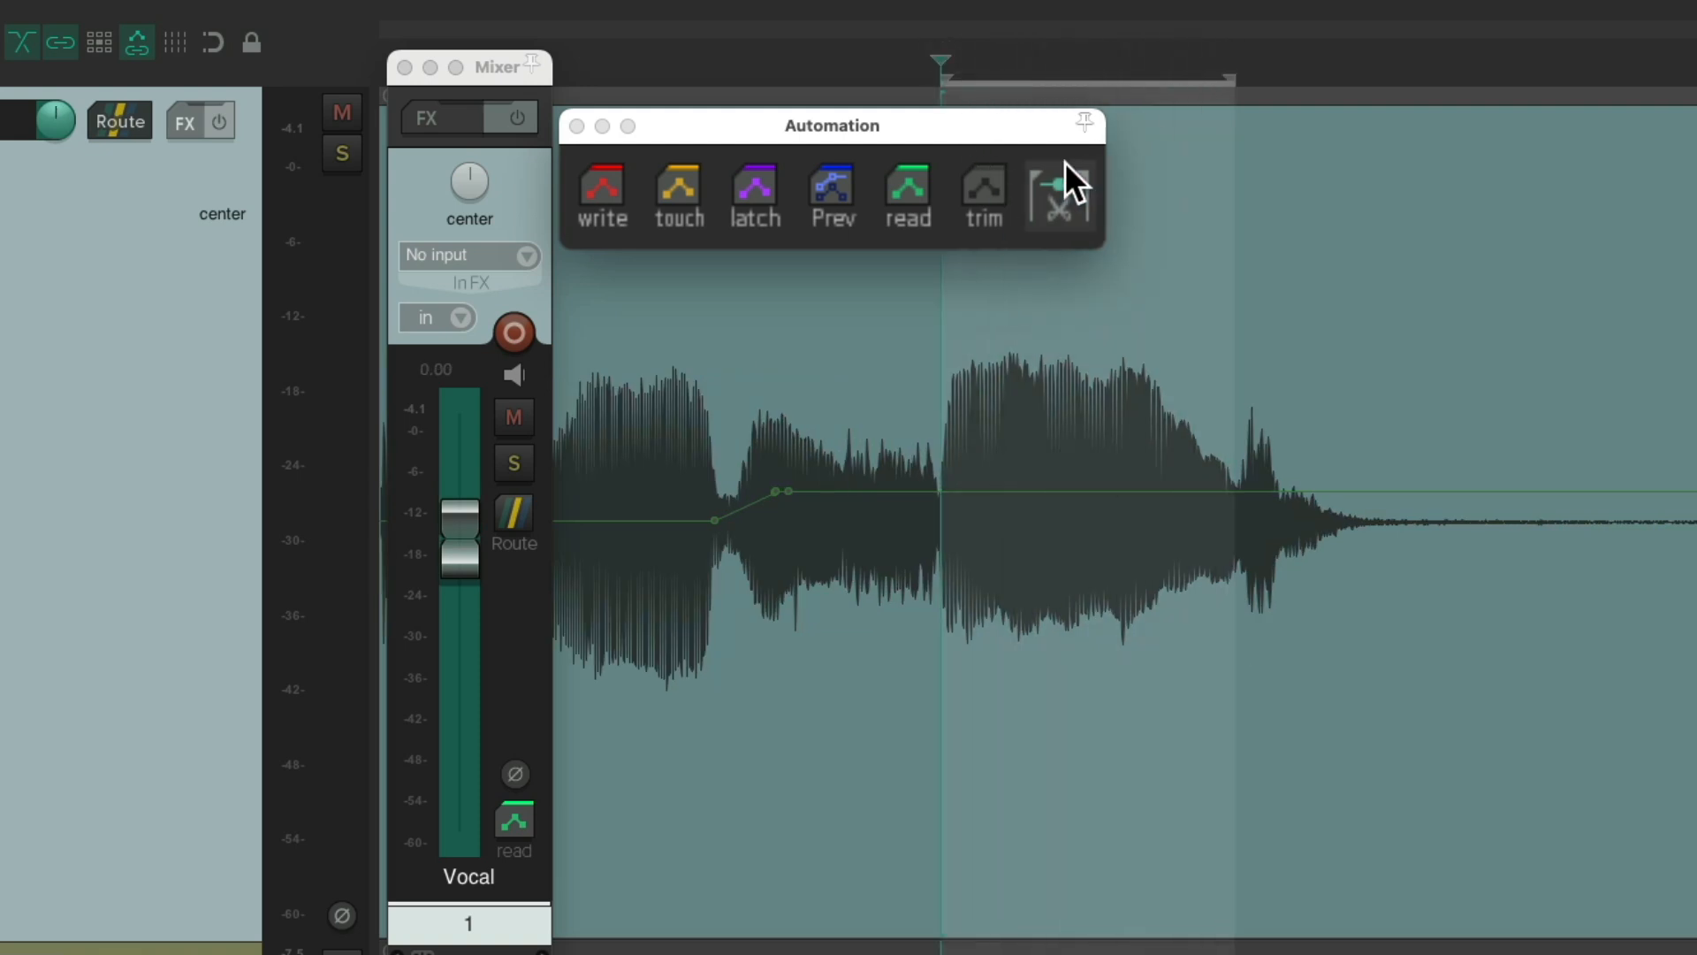
click(603, 195)
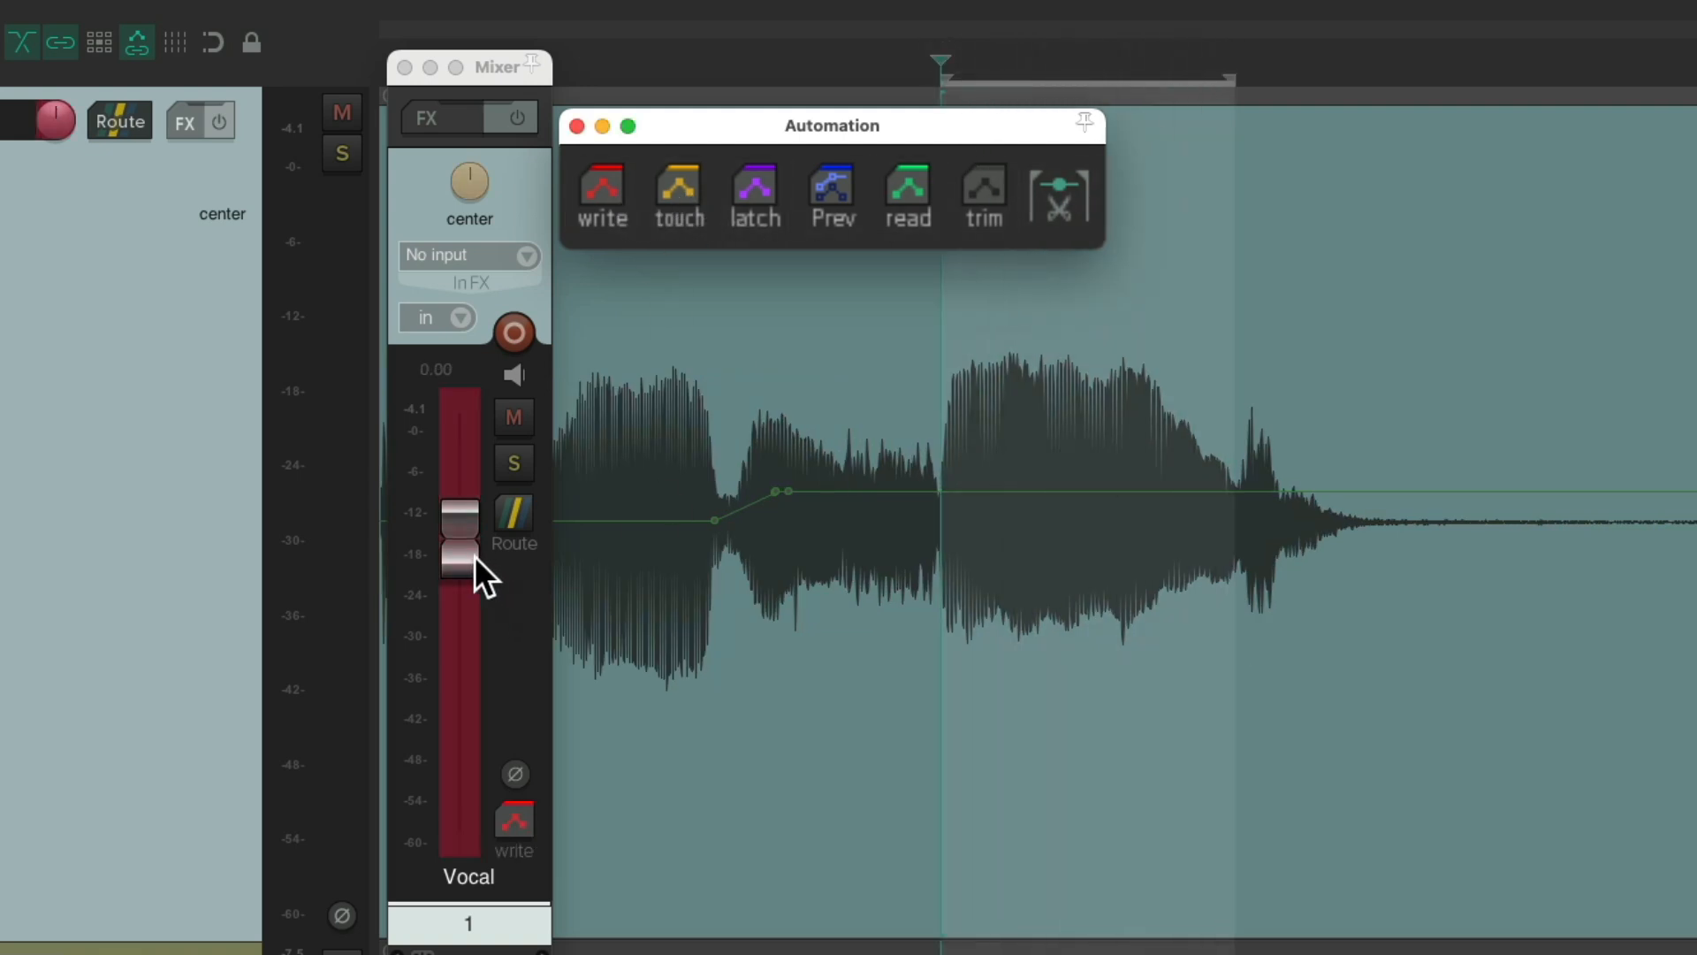
Step: Lower the Vocal fader to -2.17 dB and write that volume across the selected last word of the phrase
drag(470, 554, 470, 571)
key(space)
key(space)
key(space)
key(space)
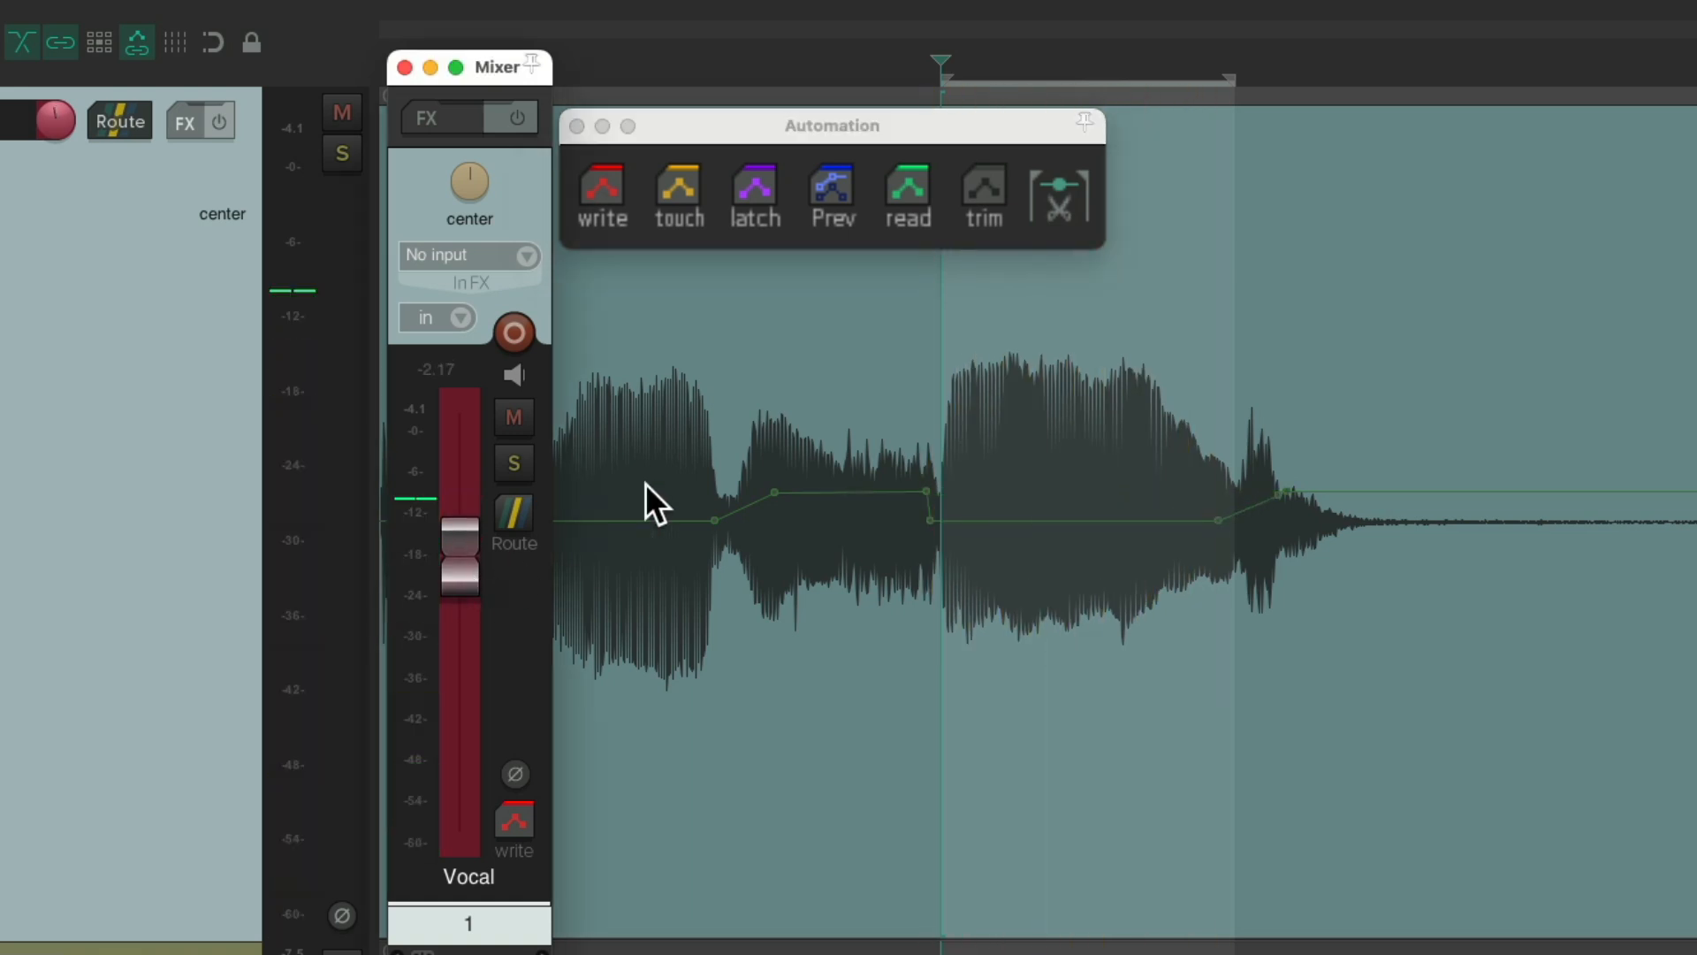
Step: Return the Vocal track to read mode without the time selection, and play the first phrase from just before its opening breath
click(909, 181)
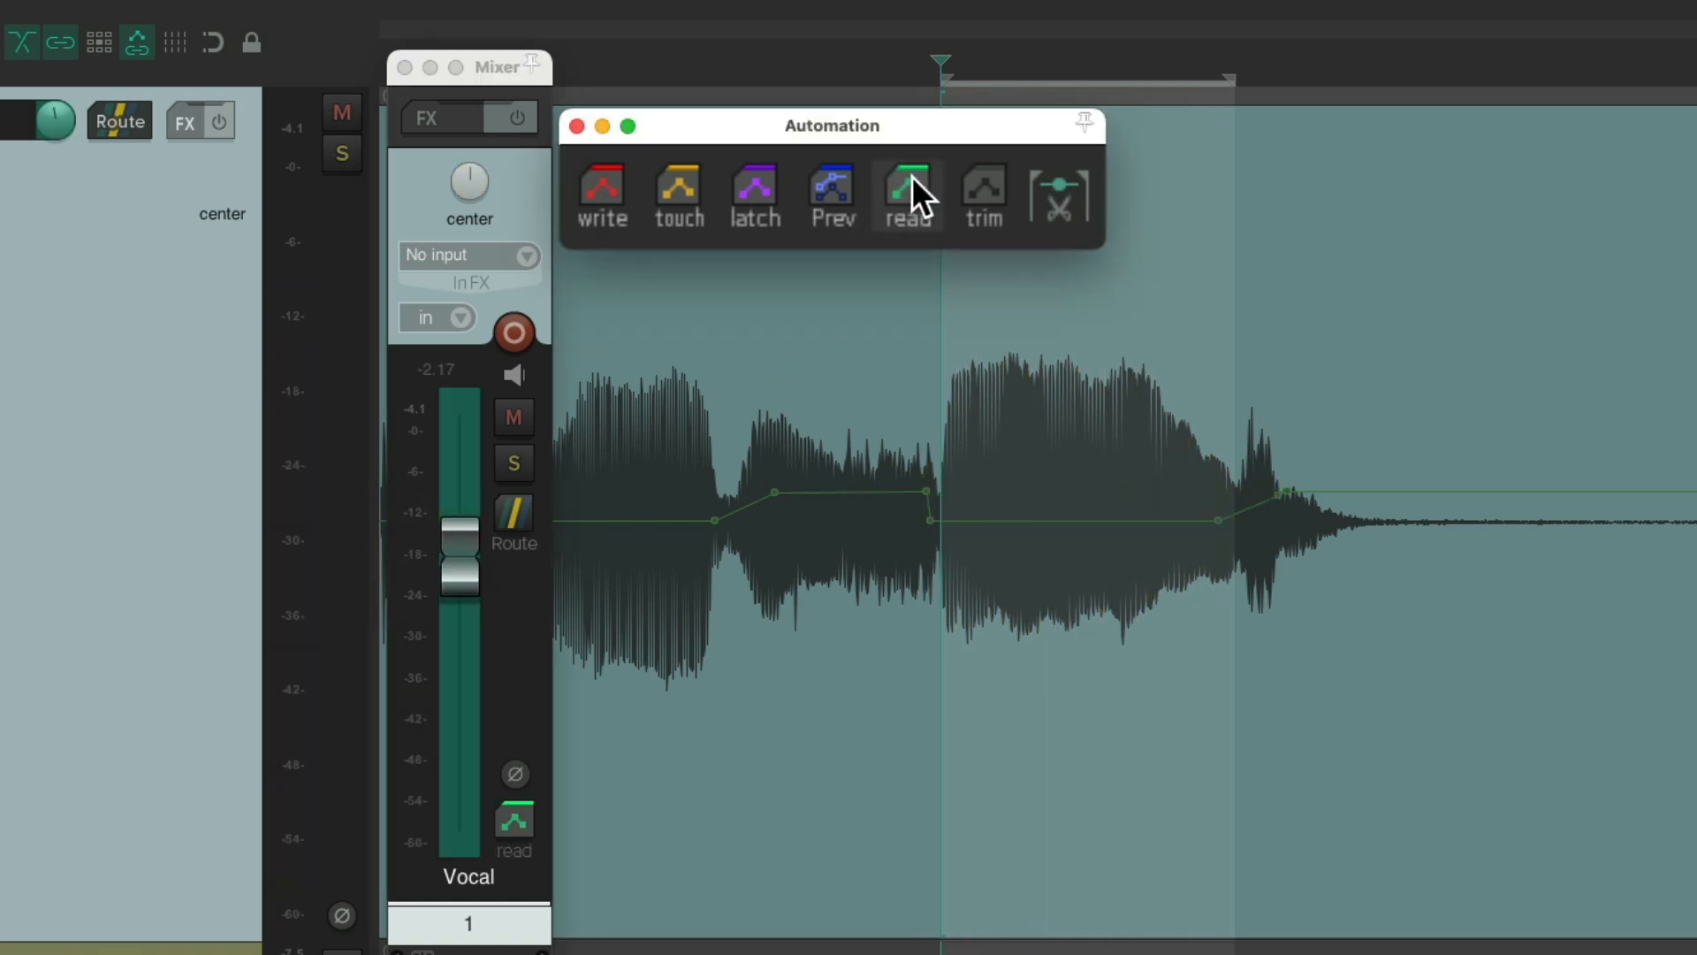
click(1052, 205)
scroll(1086, 424, down, 5)
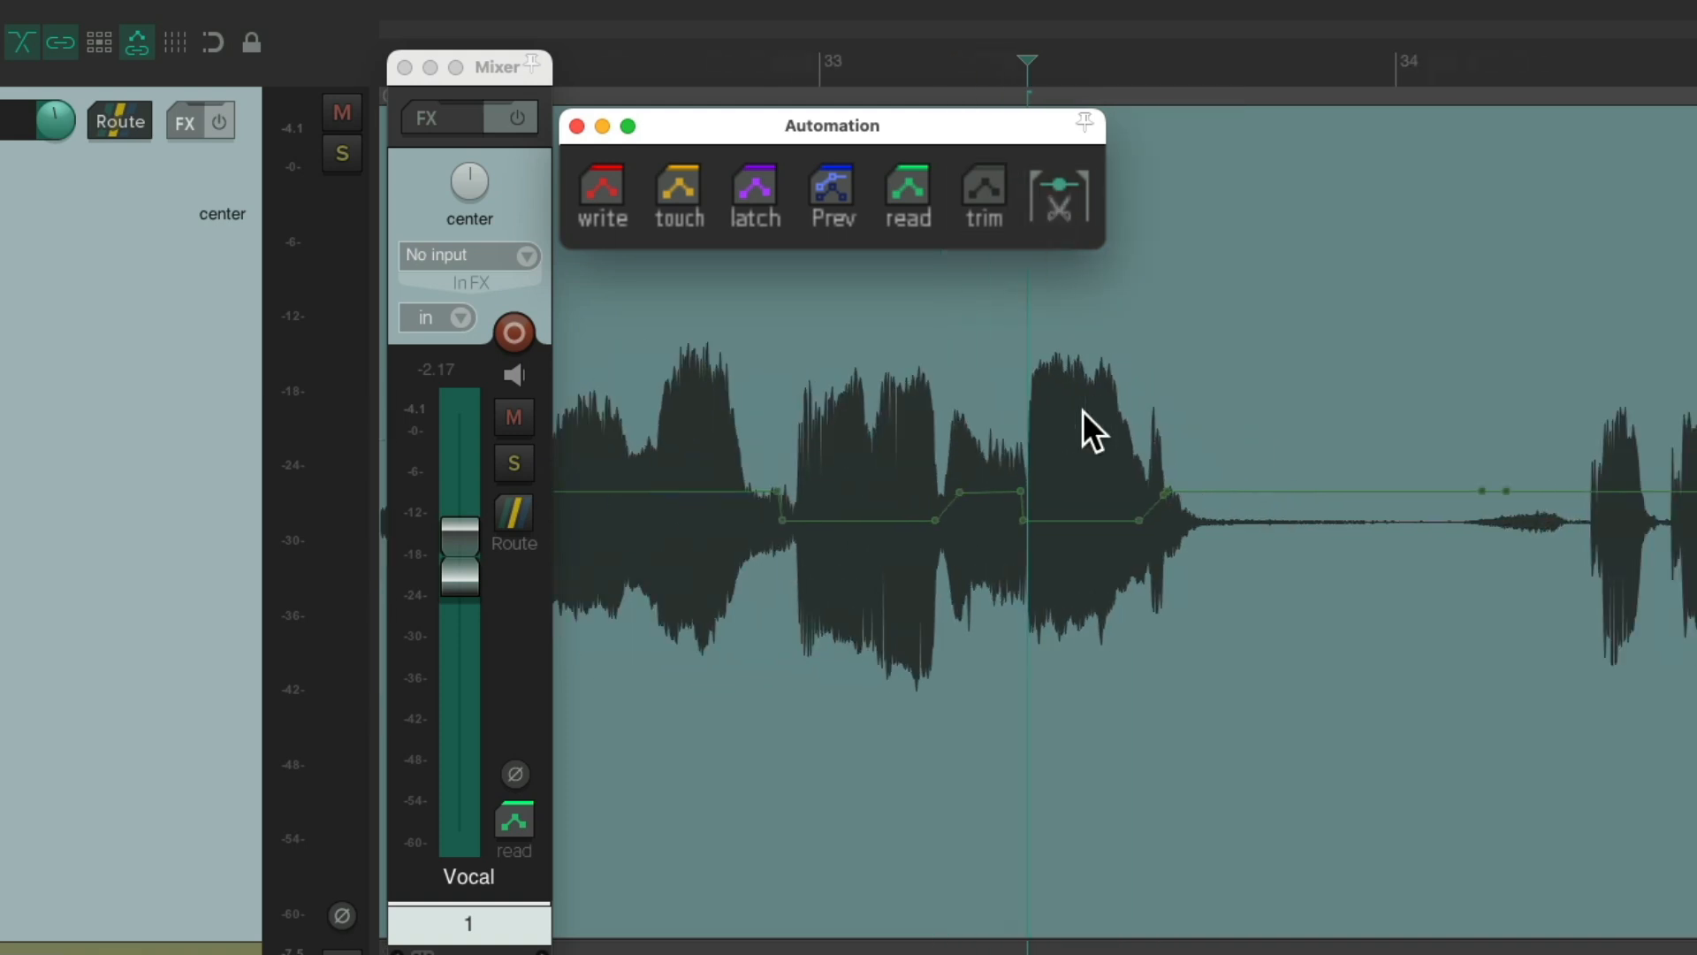
click(678, 60)
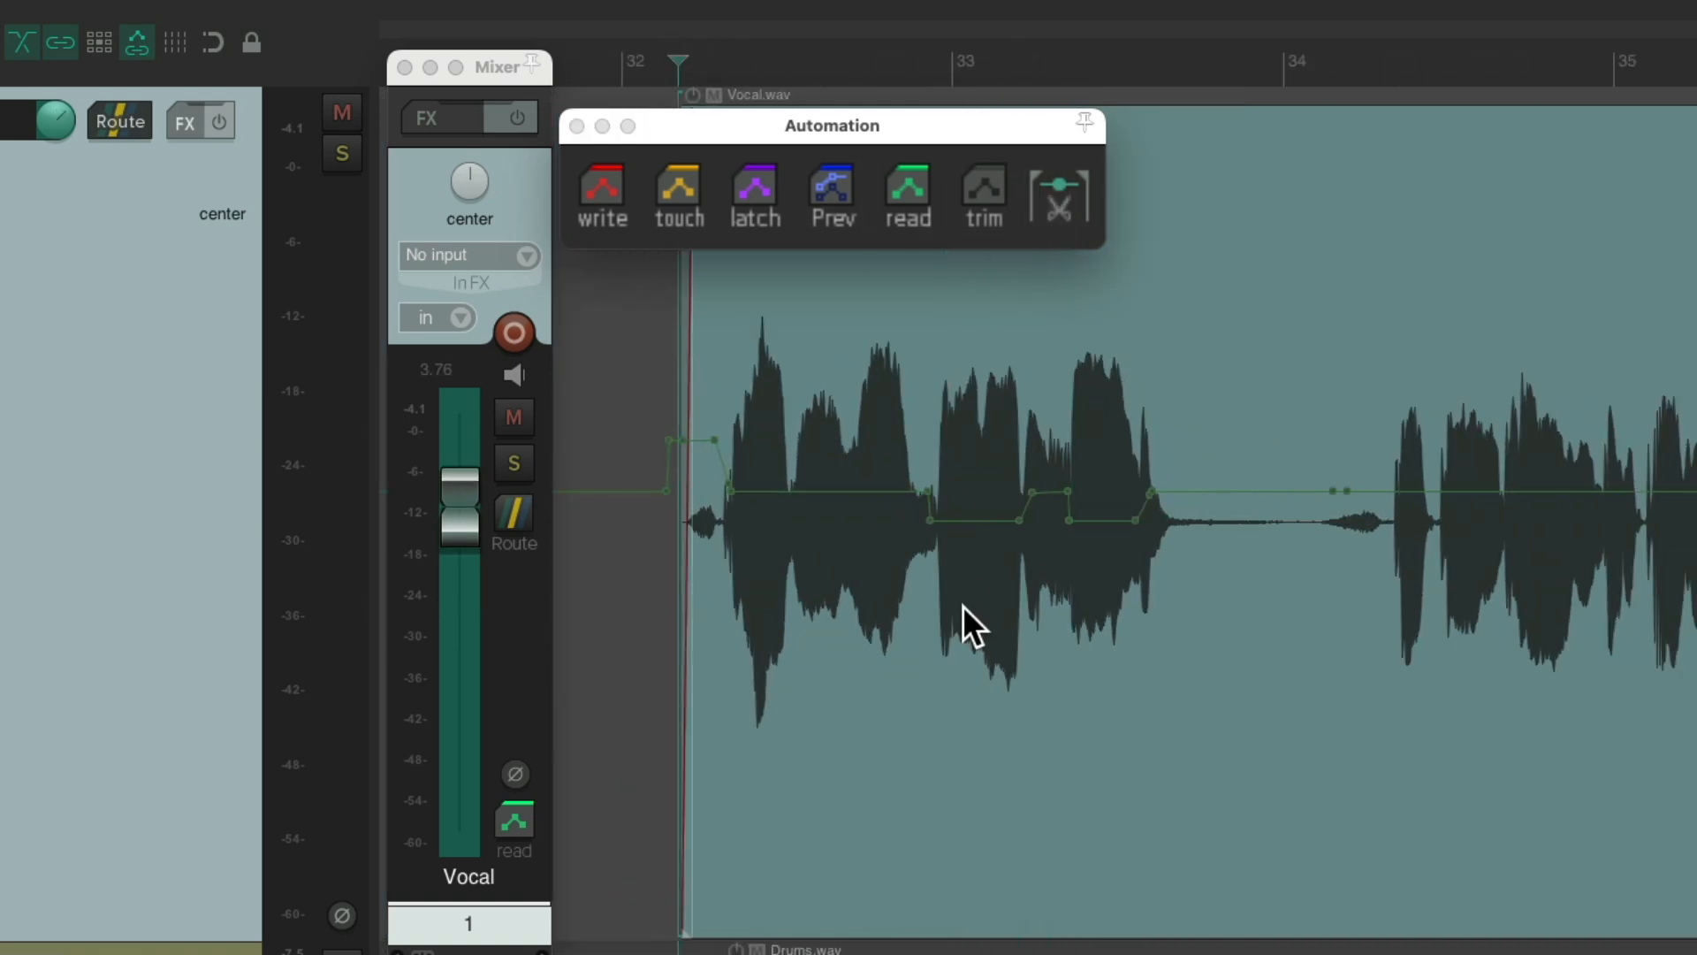
key(space)
Step: Time-select the quiet breath just after bar 34 and write the Vocal volume there at 3.89 dB
scroll(969, 612, up, 2)
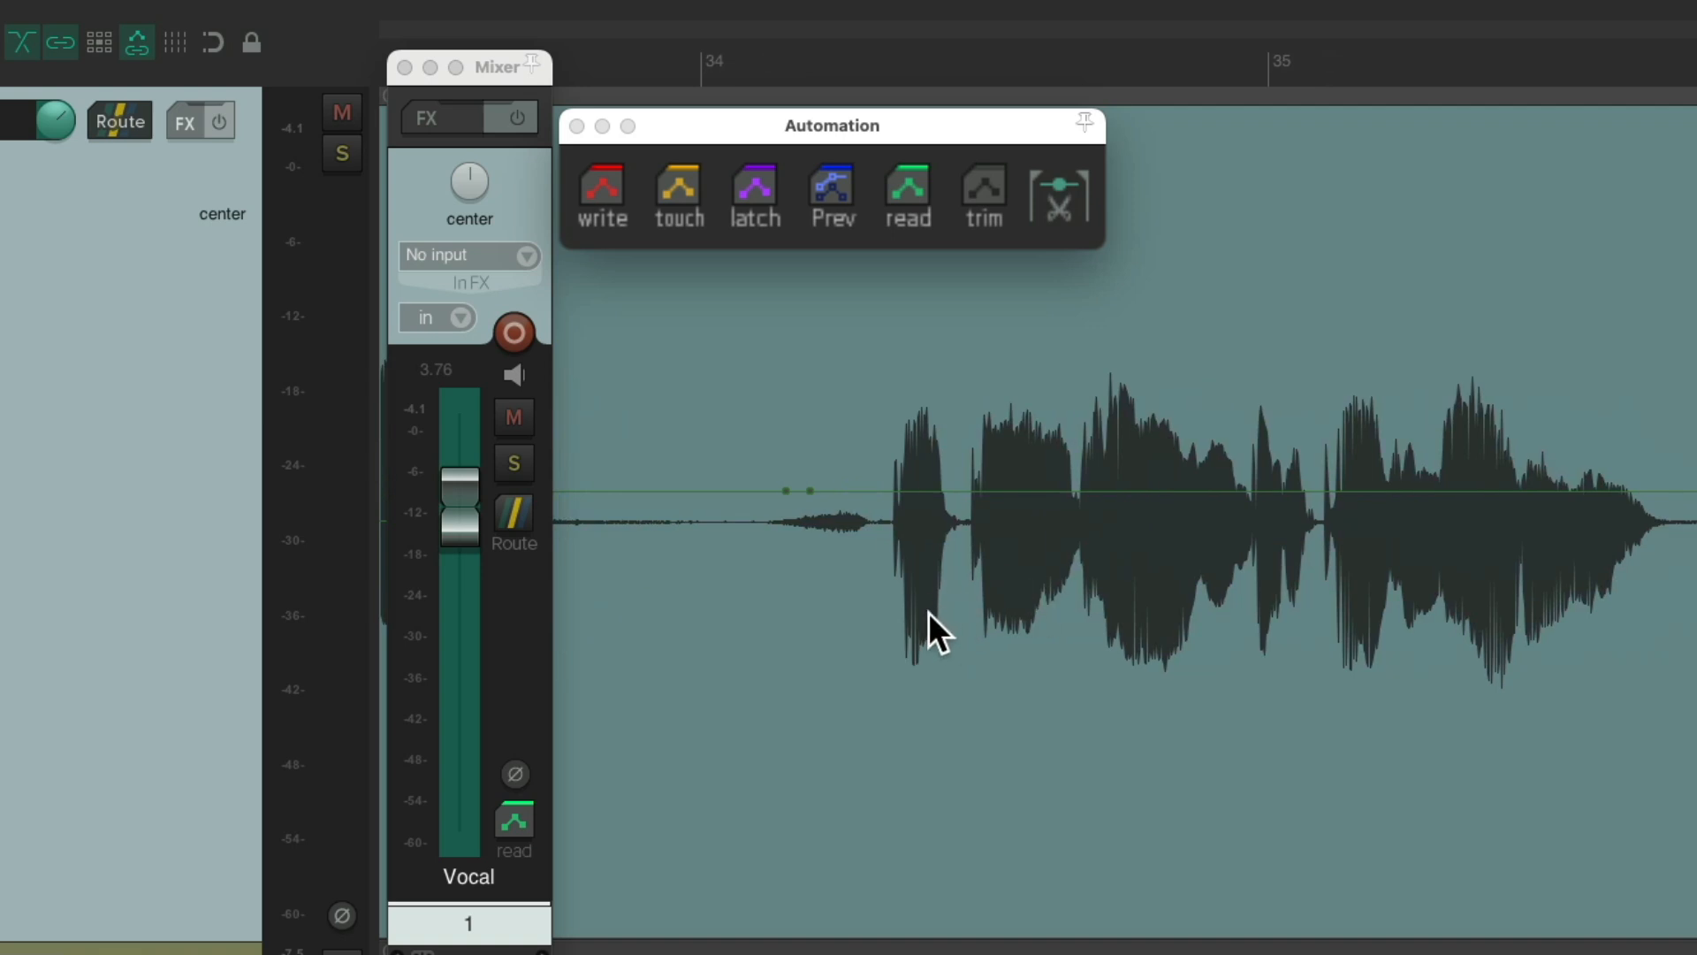
drag(737, 63, 873, 55)
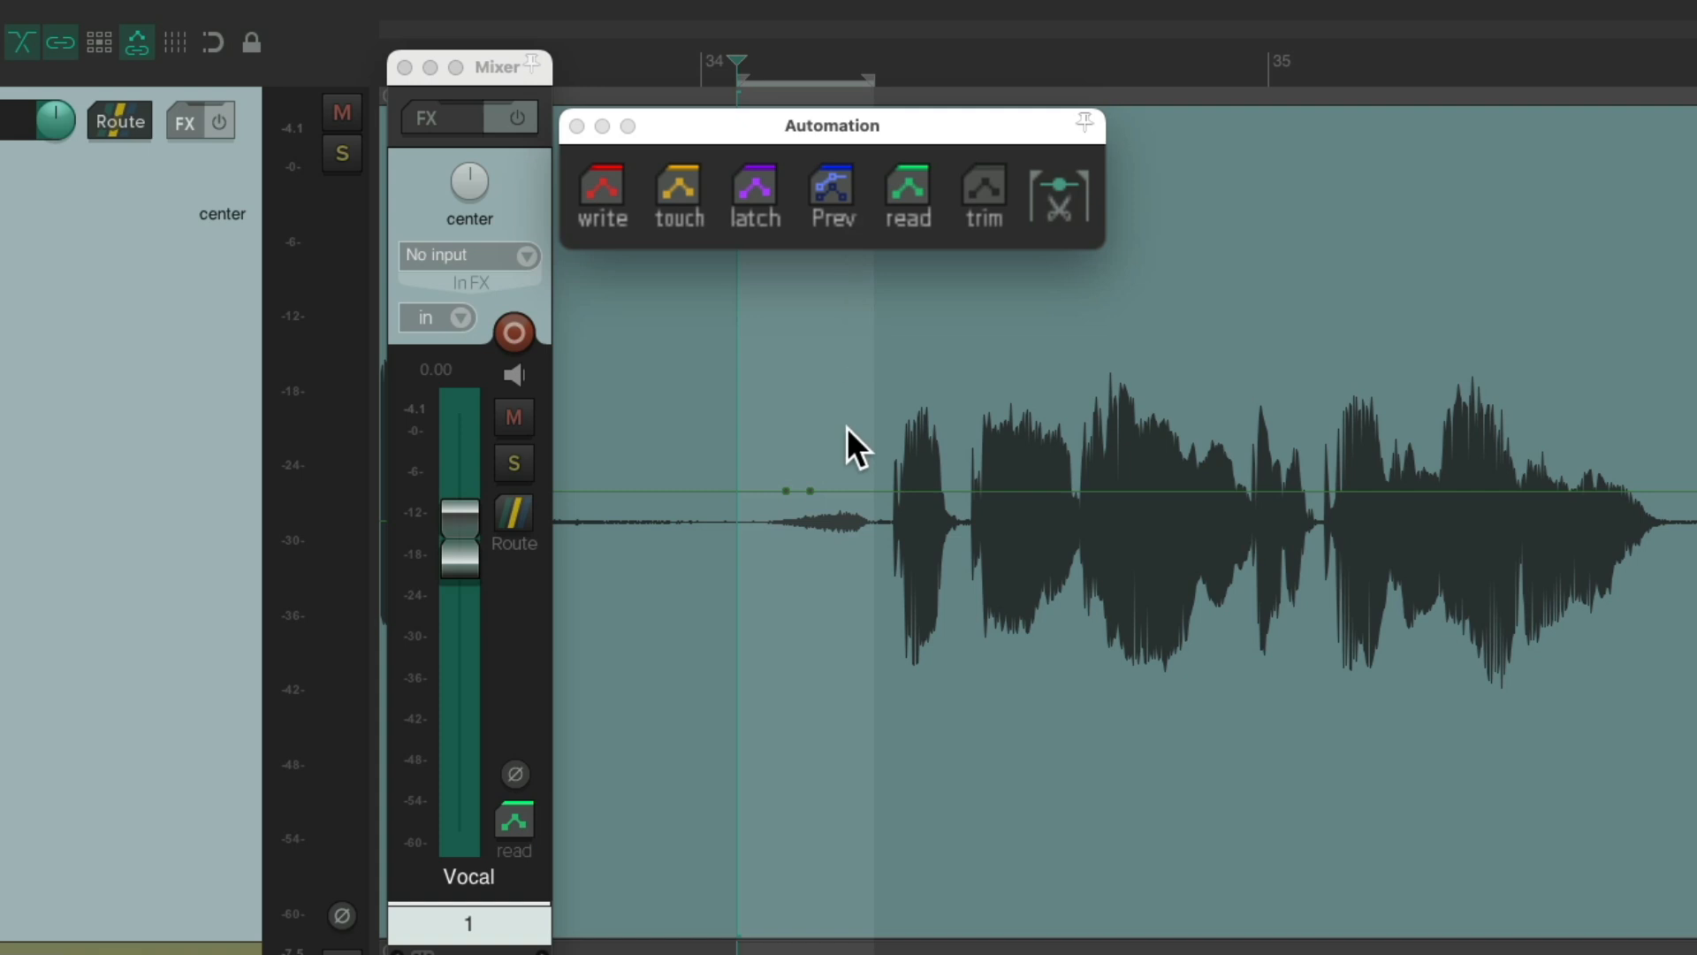
click(614, 186)
drag(470, 569, 454, 514)
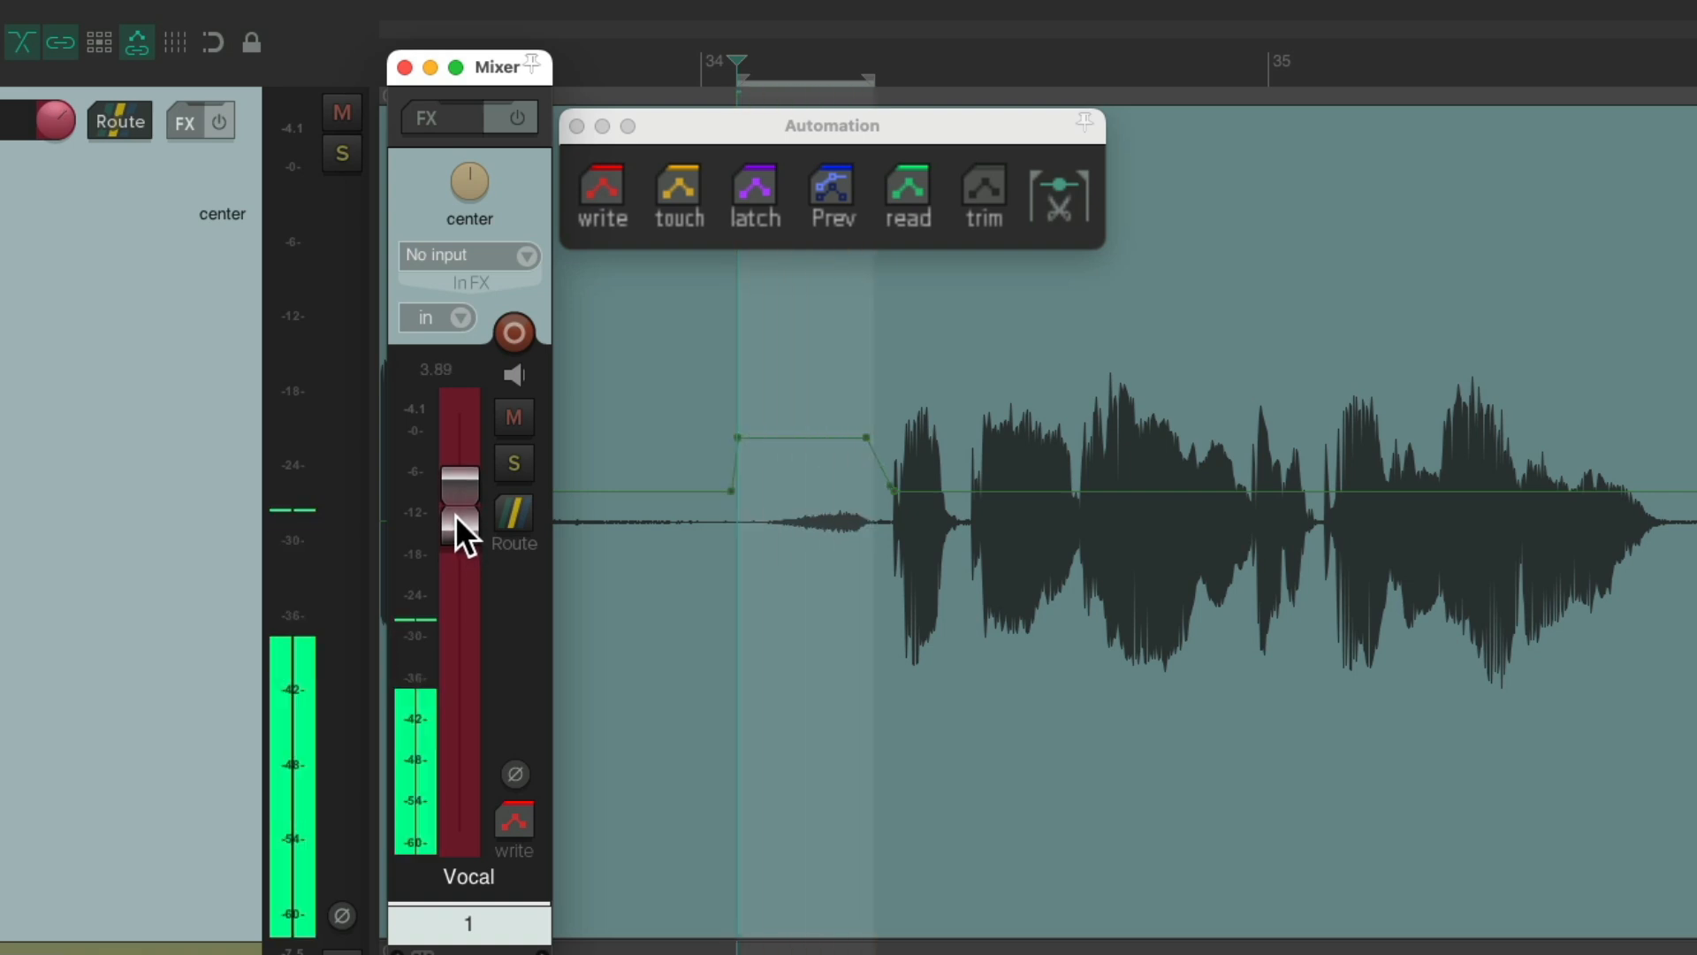
Step: Switch the Vocal track to read mode, remove the time selection, and play back from just before bar 34
click(903, 186)
click(1047, 196)
click(692, 55)
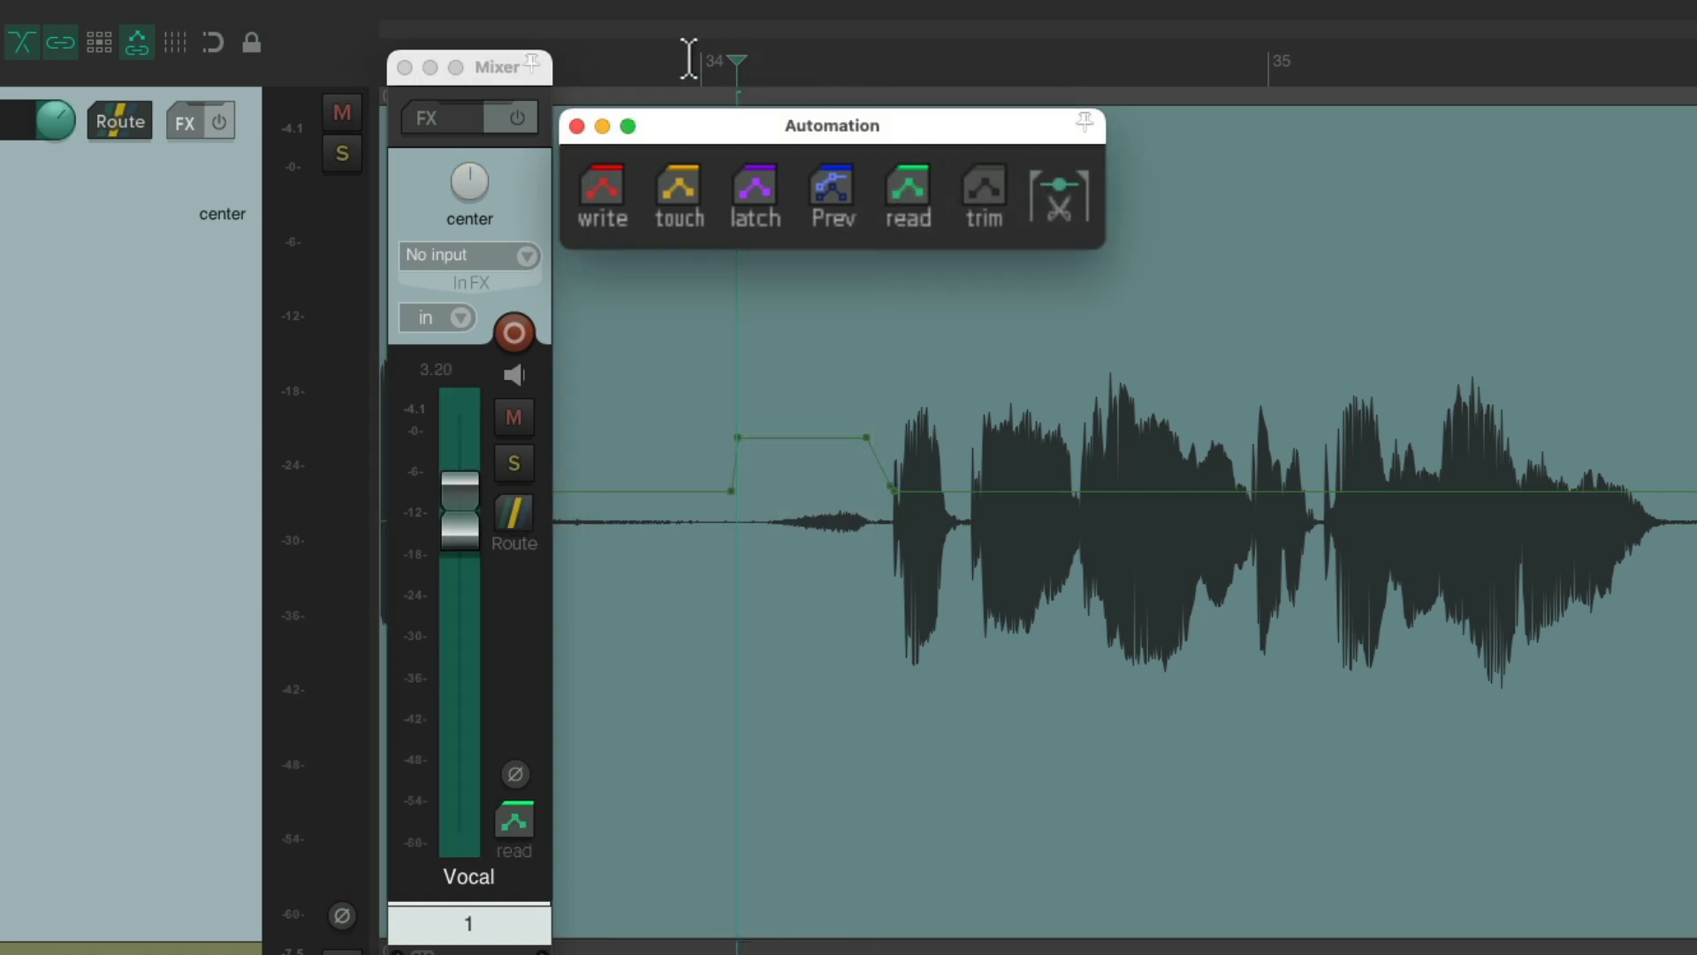
key(space)
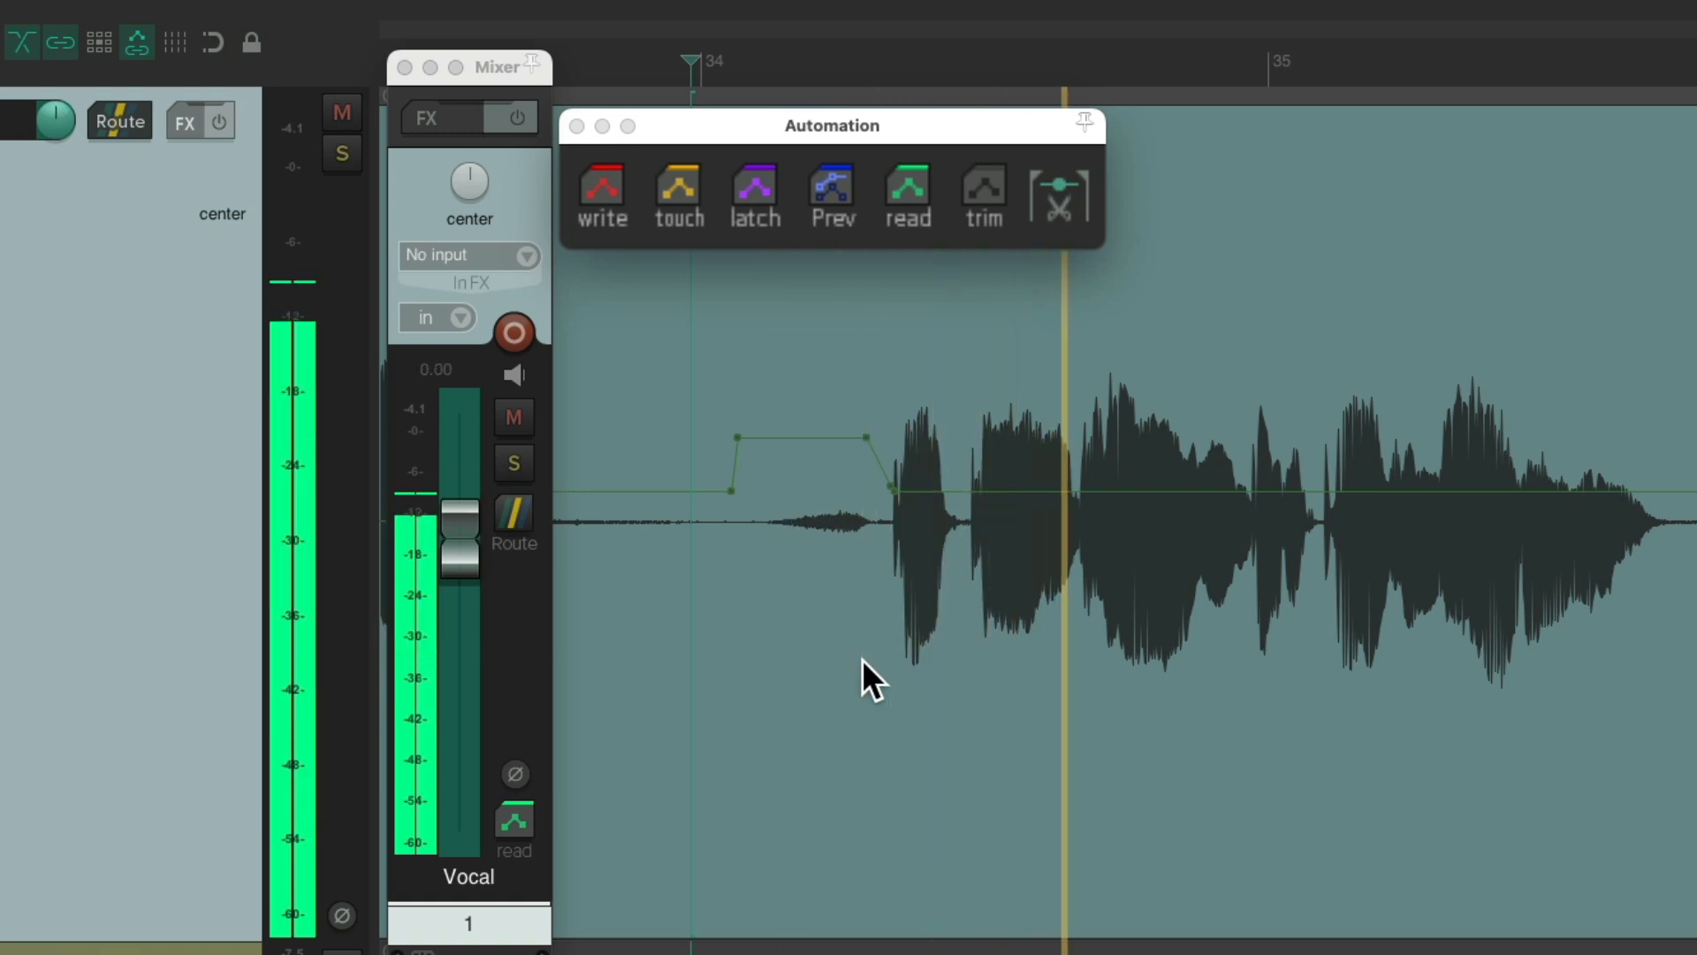
key(space)
Step: Time-select the short first word following the bar 34 breath and write the Vocal volume there at -2.17 dB
scroll(915, 562, up, 3)
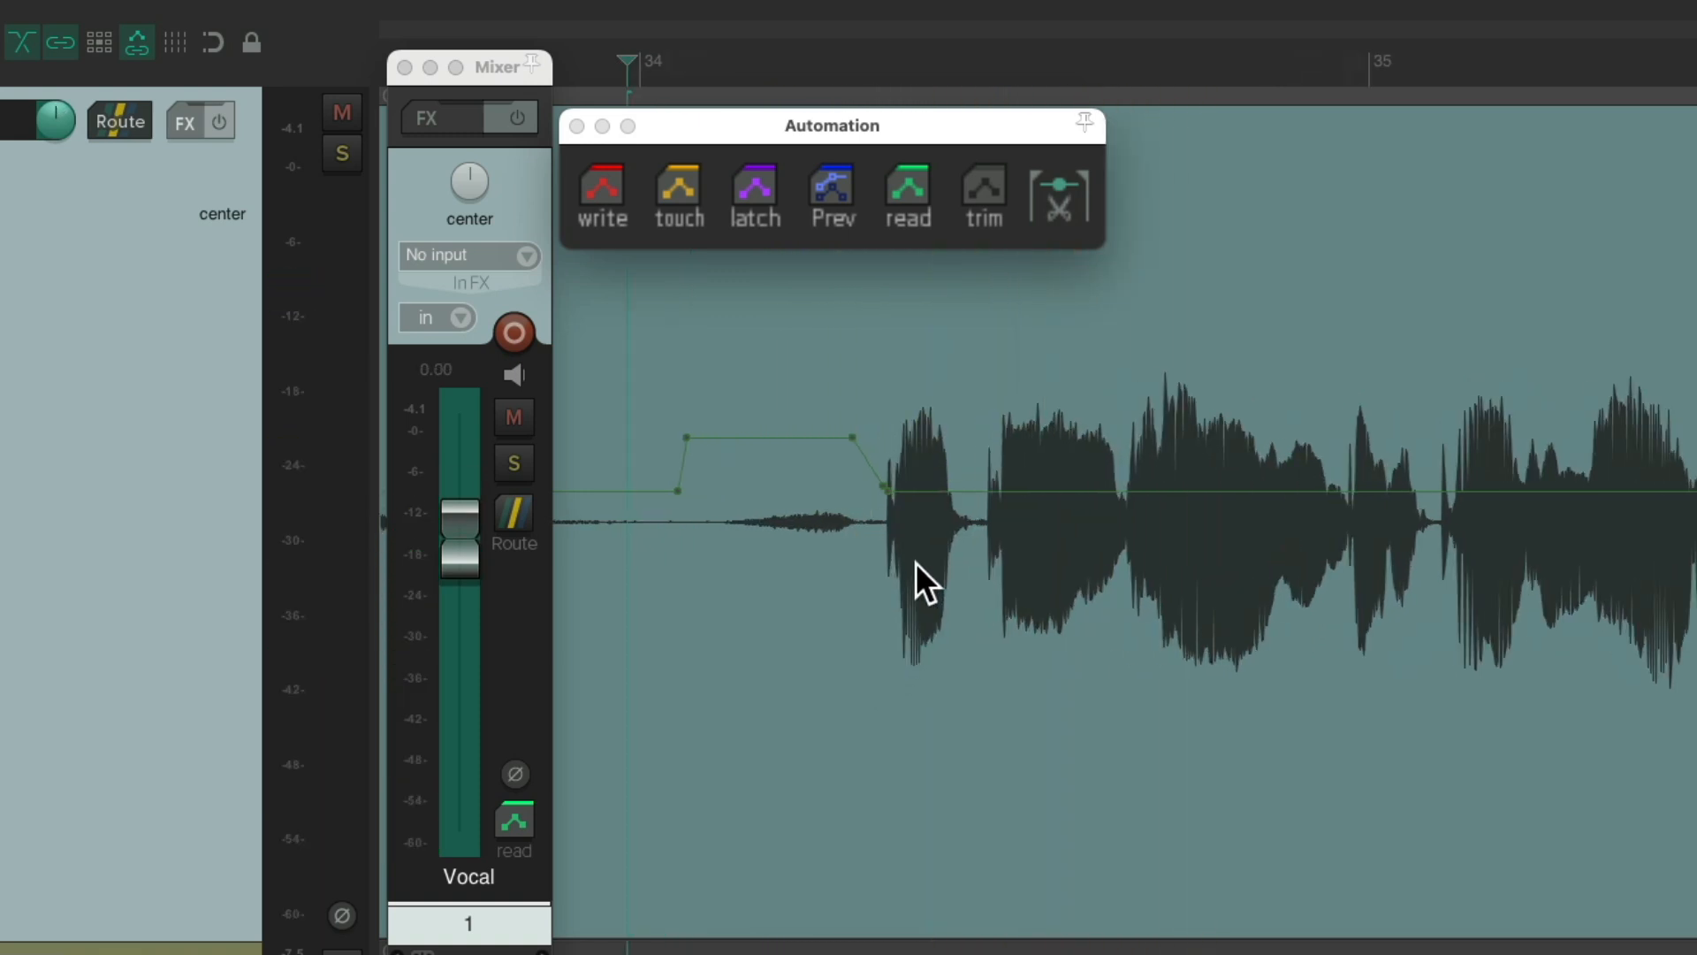
drag(834, 65, 996, 61)
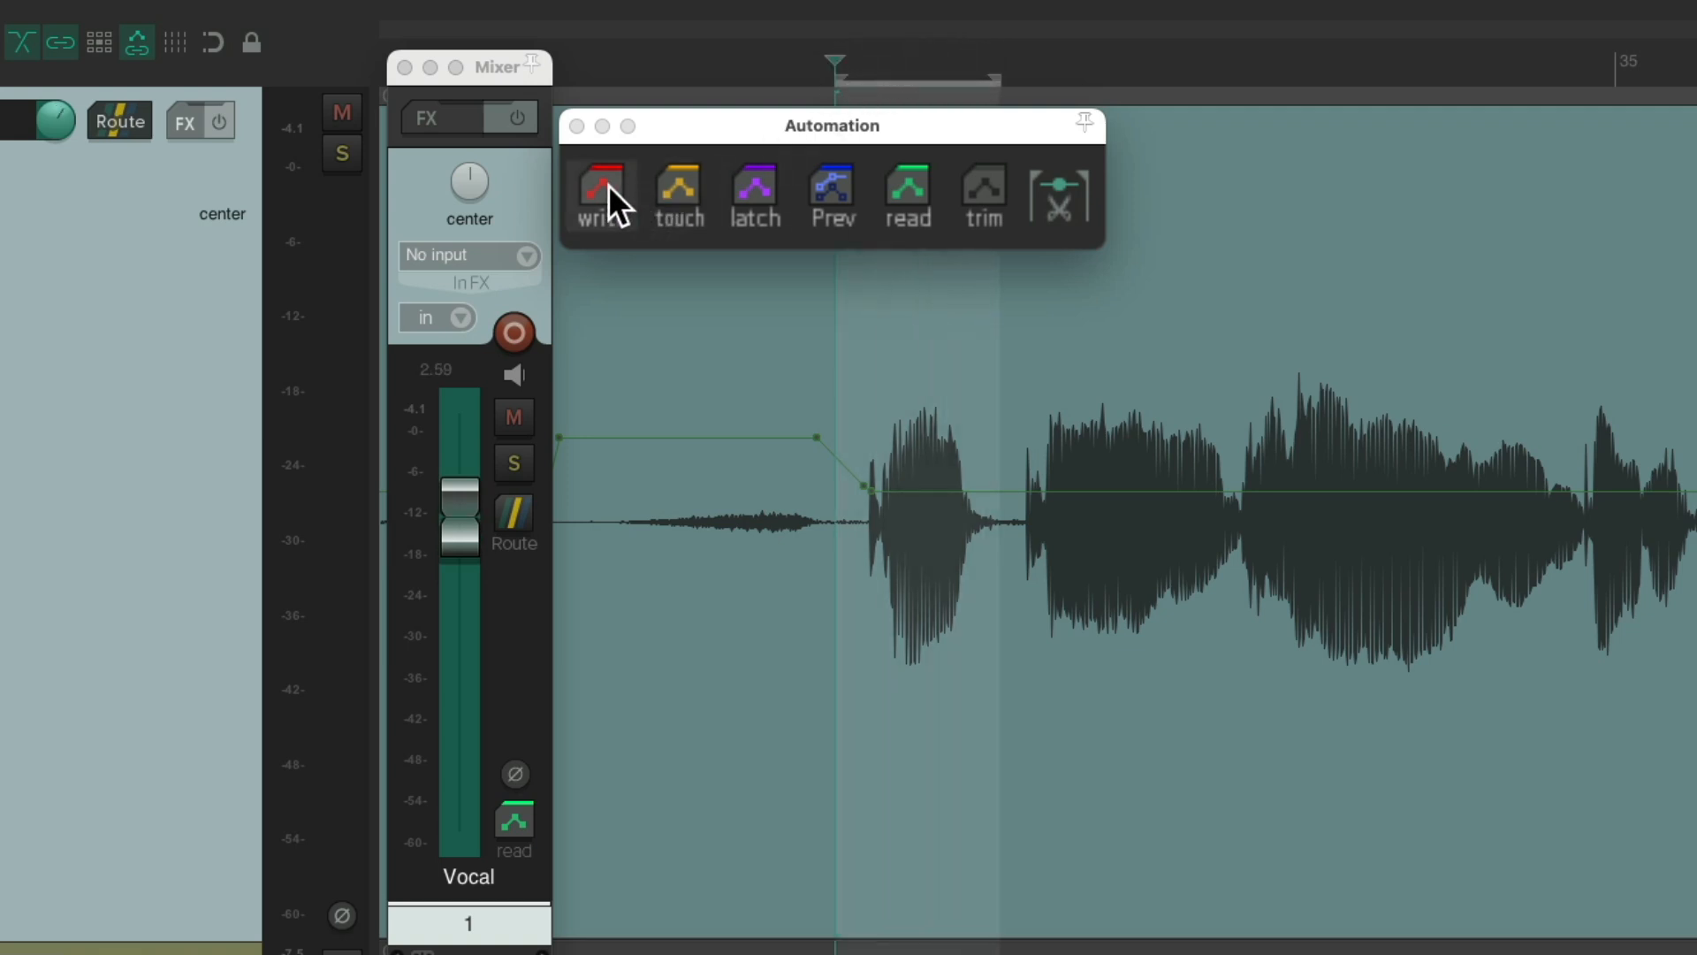
click(608, 186)
drag(462, 536, 456, 564)
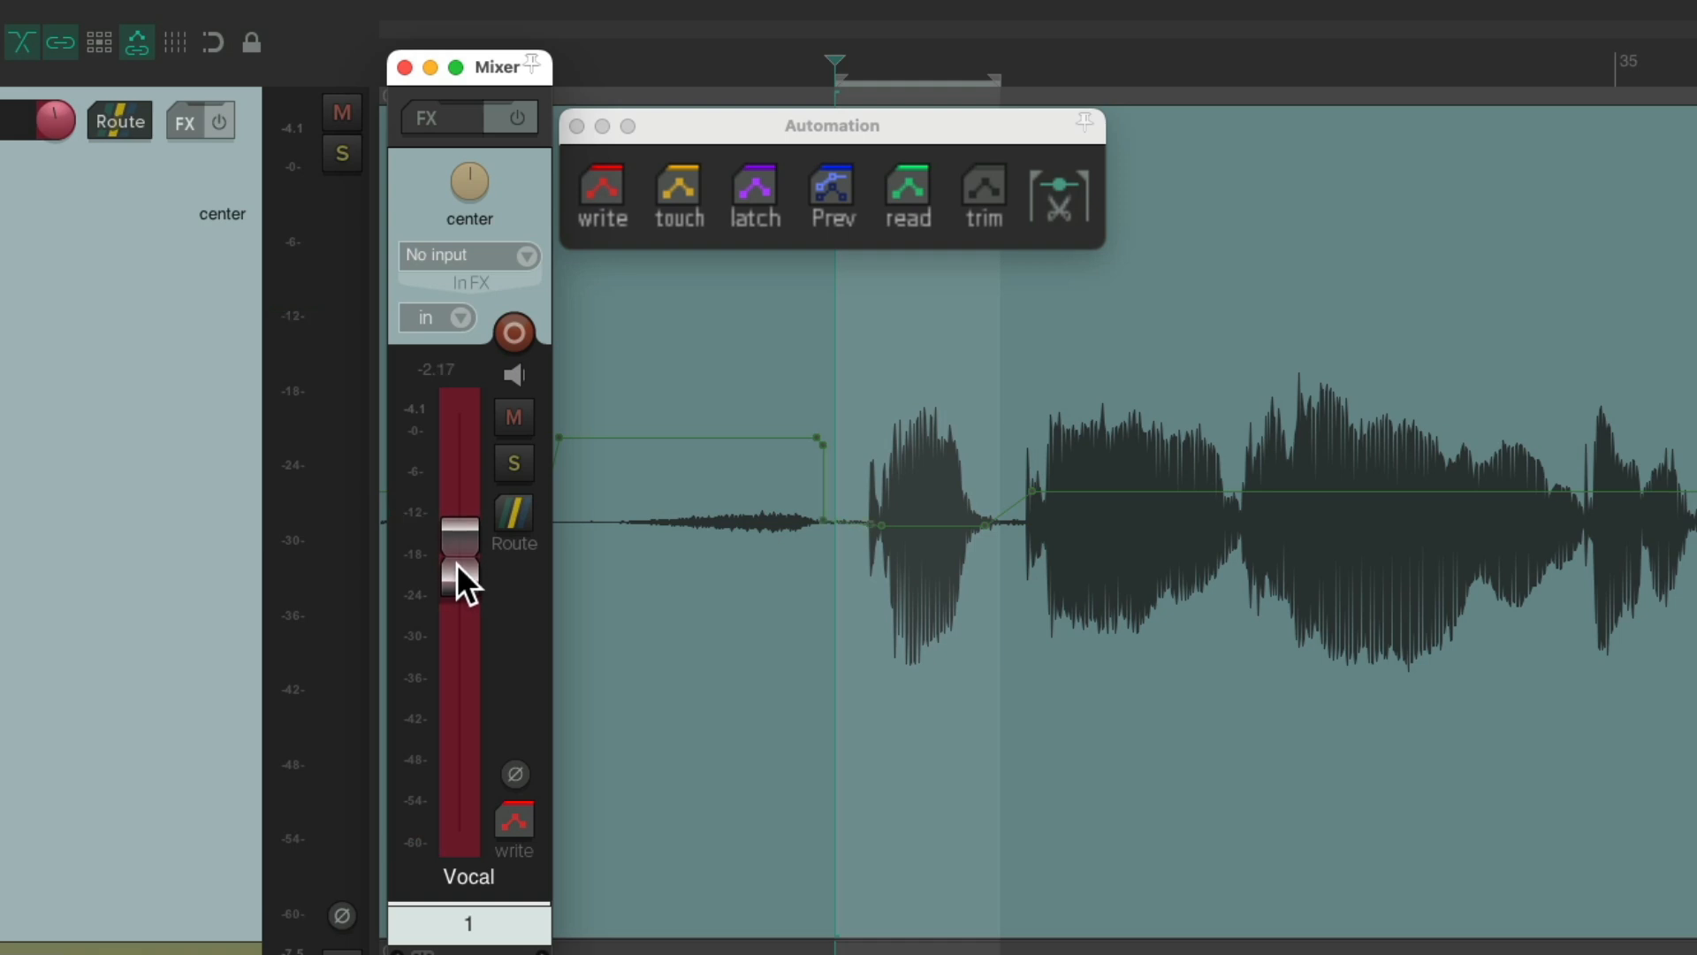
Step: Put the Vocal track back in read mode without the time selection, and audition the phrase from the raised breath
click(919, 194)
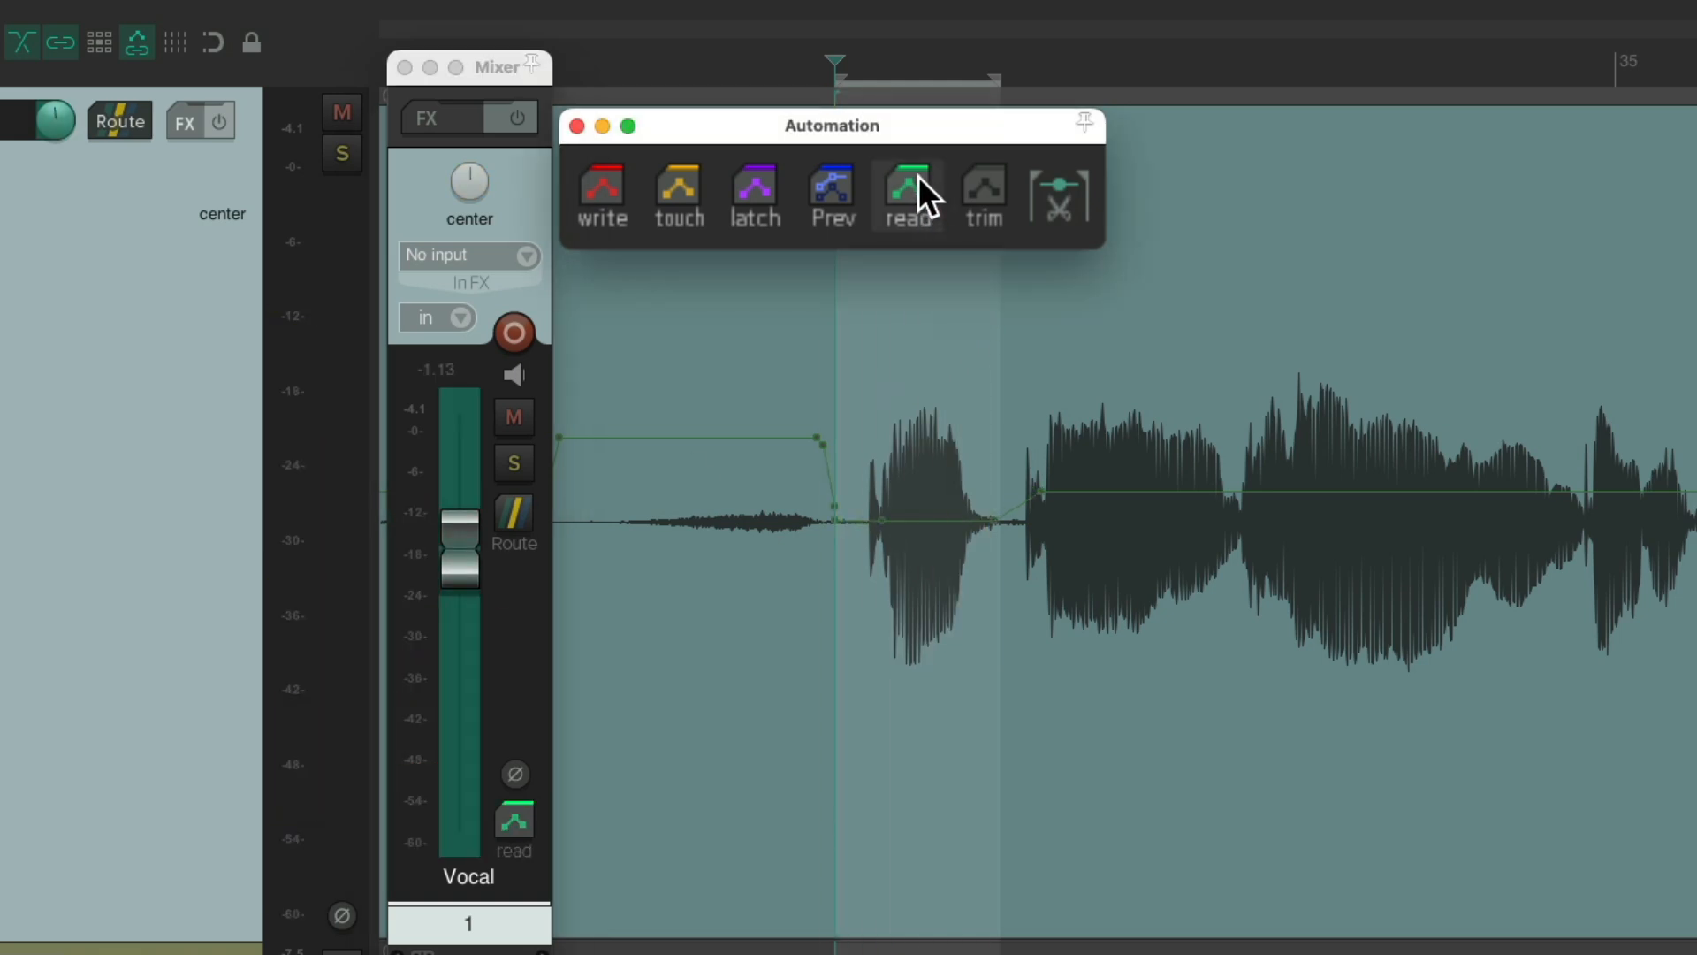
click(1056, 190)
click(648, 62)
key(space)
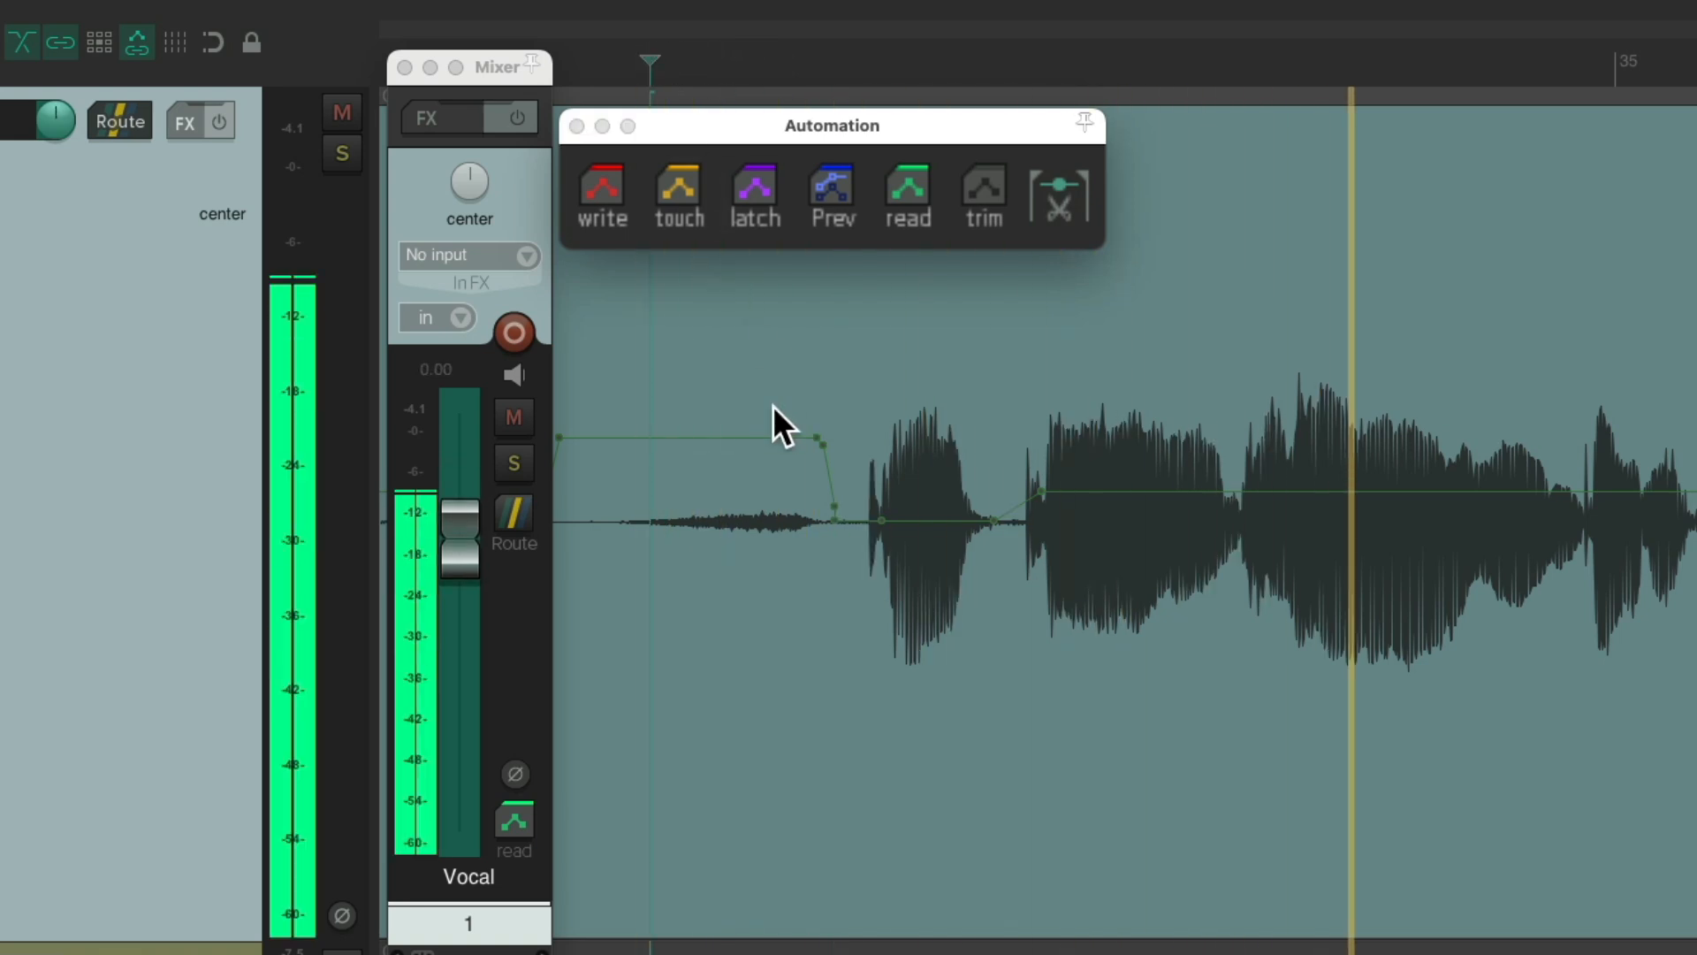
scroll(772, 404, down, 1)
key(space)
key(space)
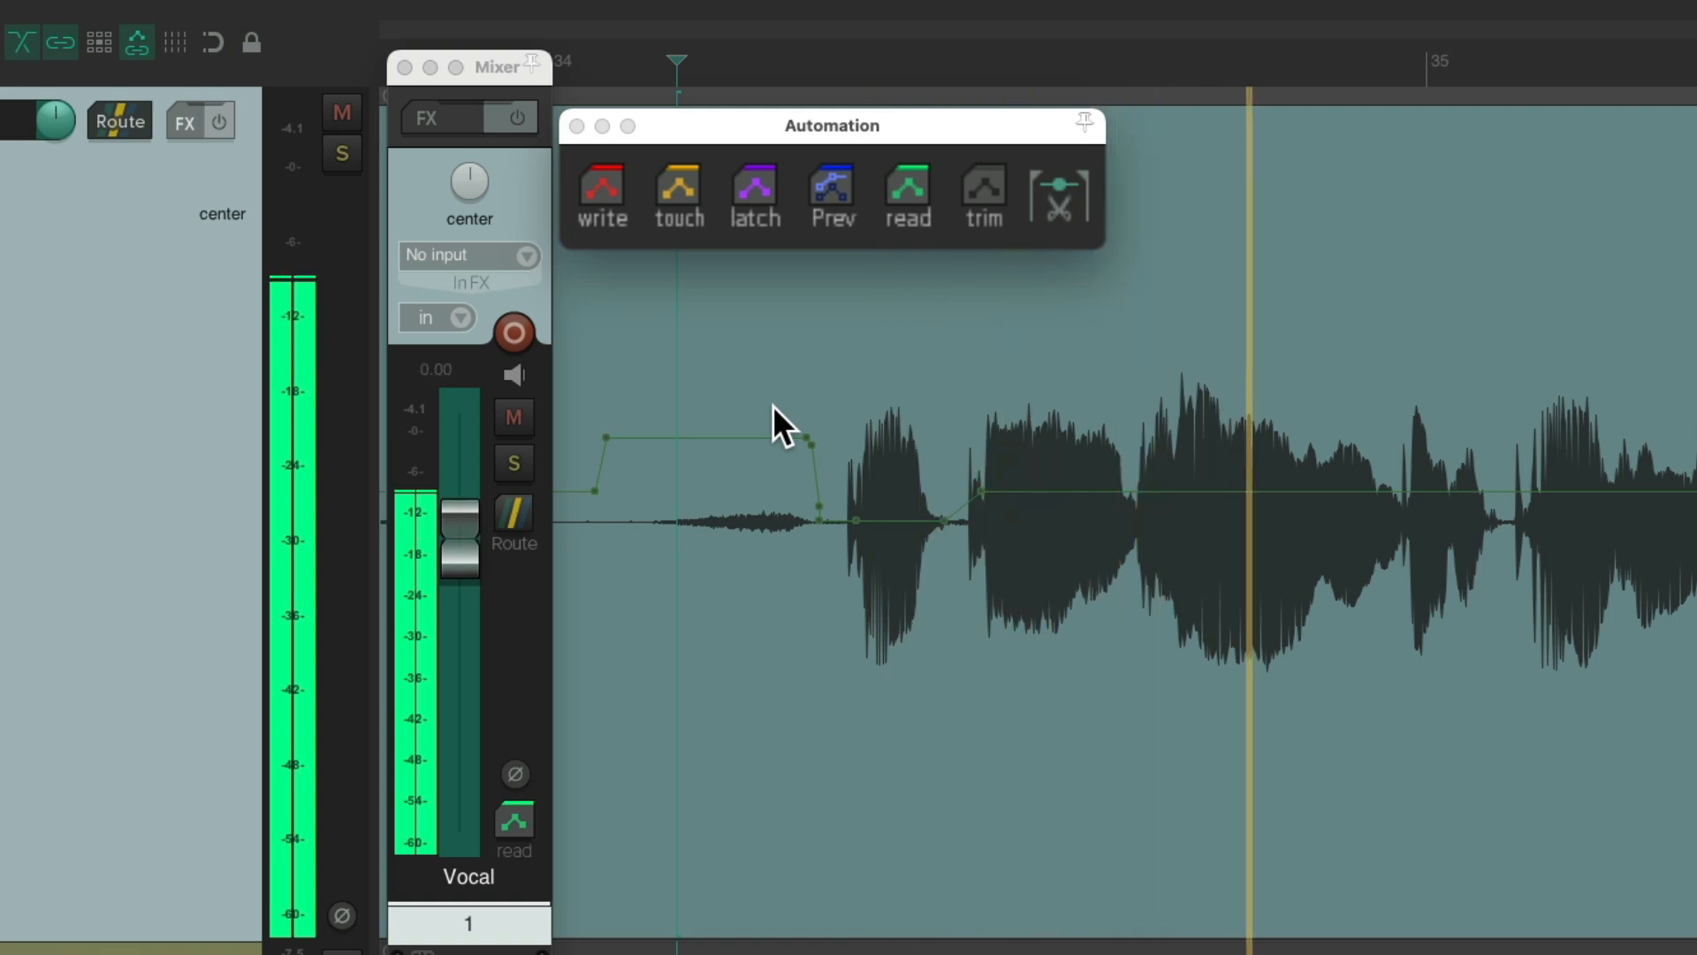
key(space)
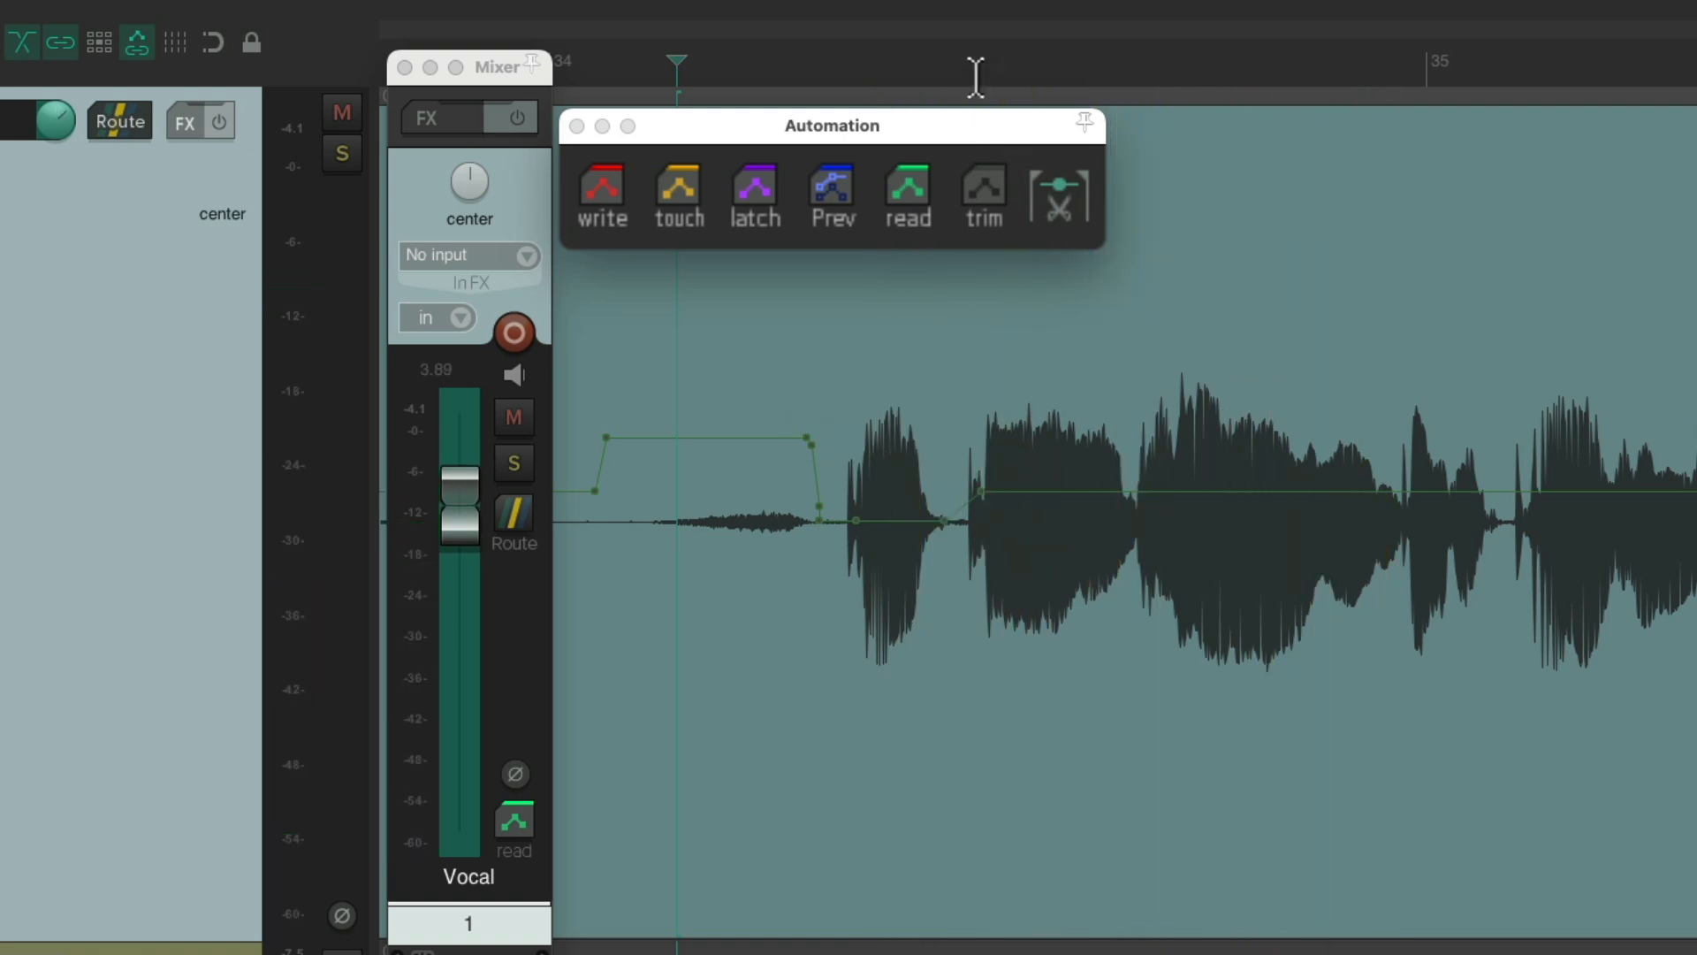
Step: Time-select the second word of the phrase after bar 34 and write the Vocal volume there at -0.61 dB
drag(952, 63, 1119, 56)
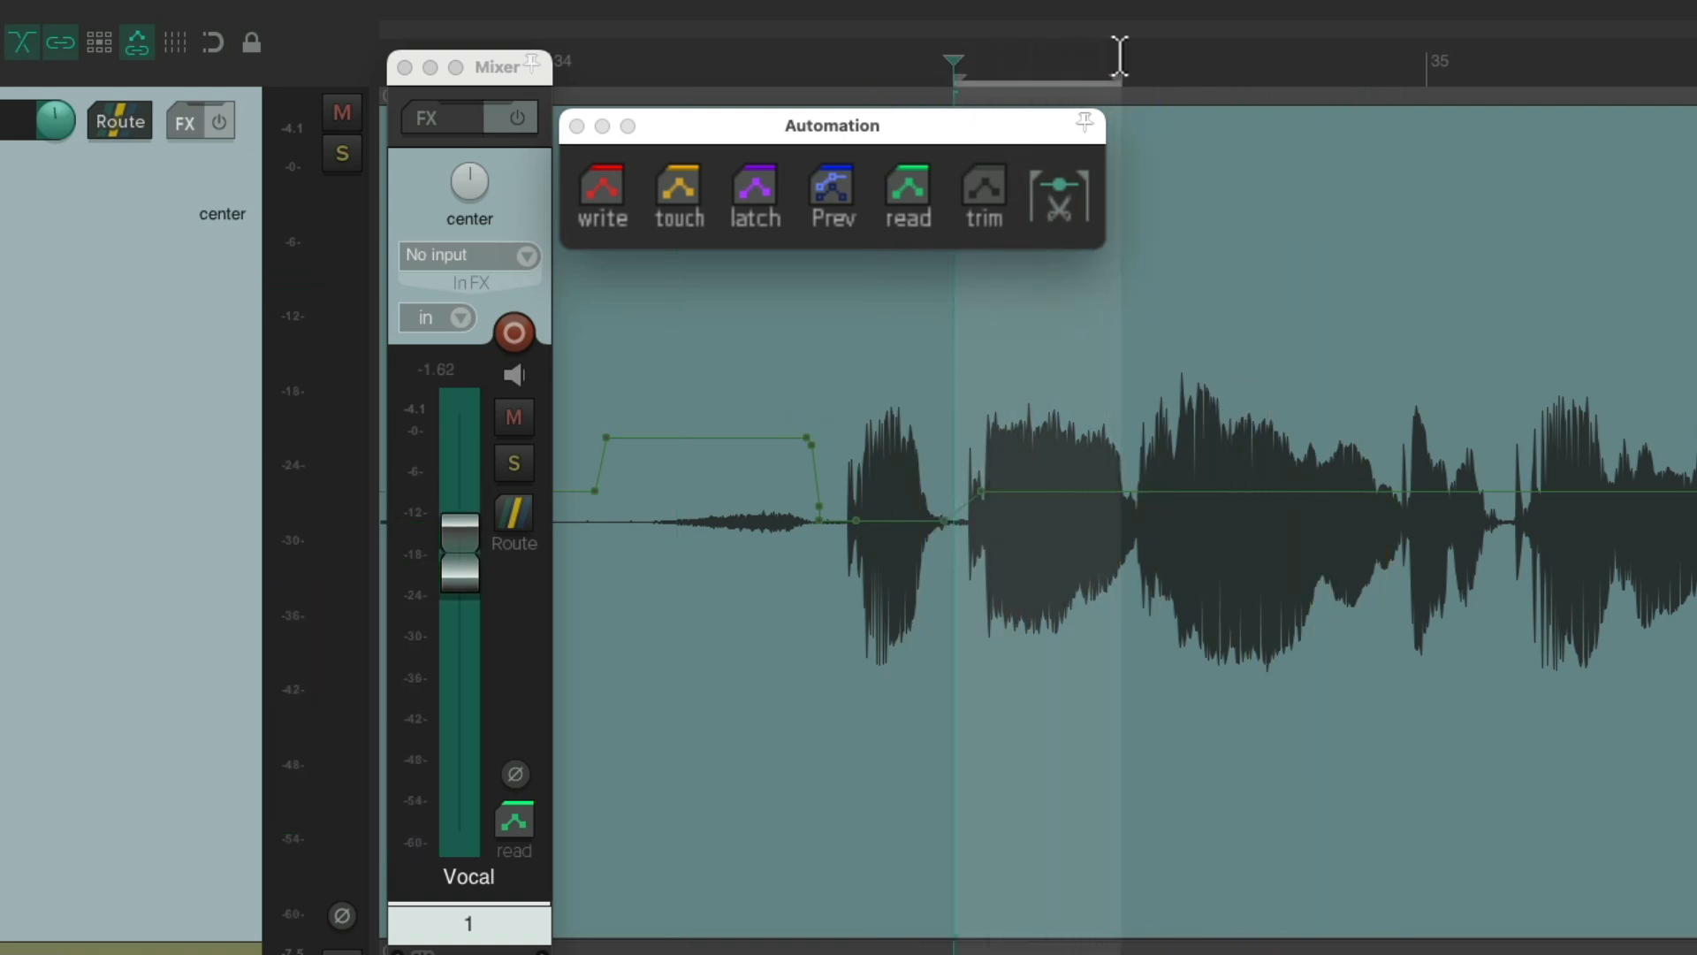
click(619, 189)
drag(464, 554, 464, 559)
key(space)
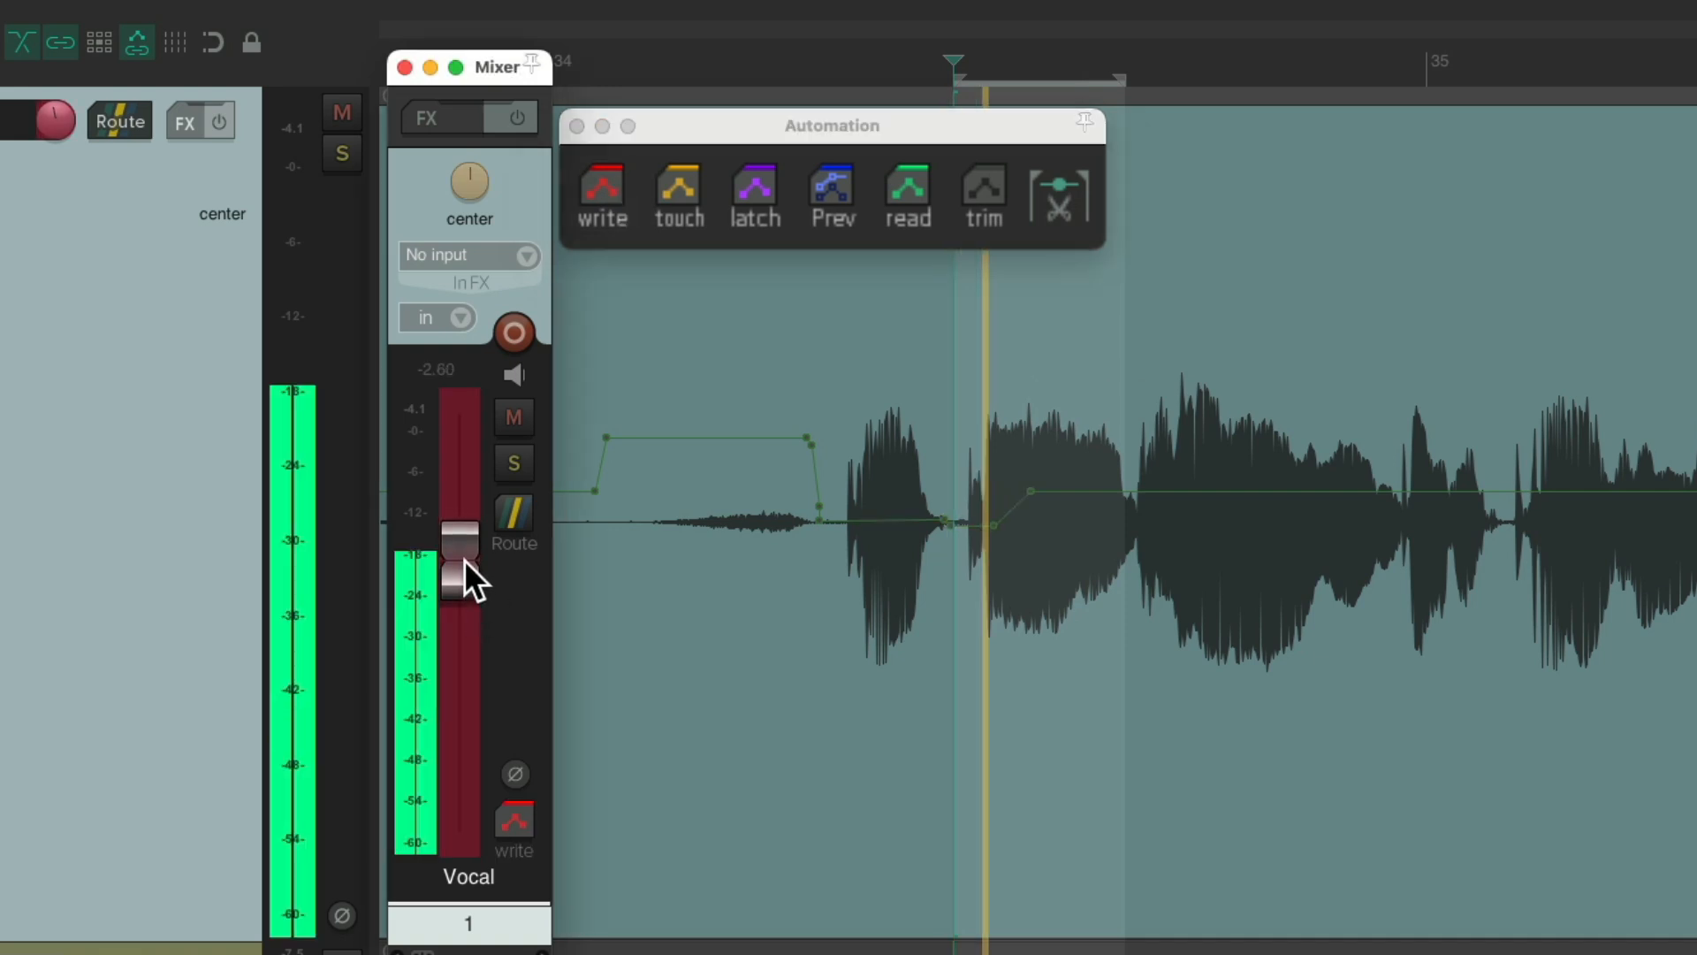
key(space)
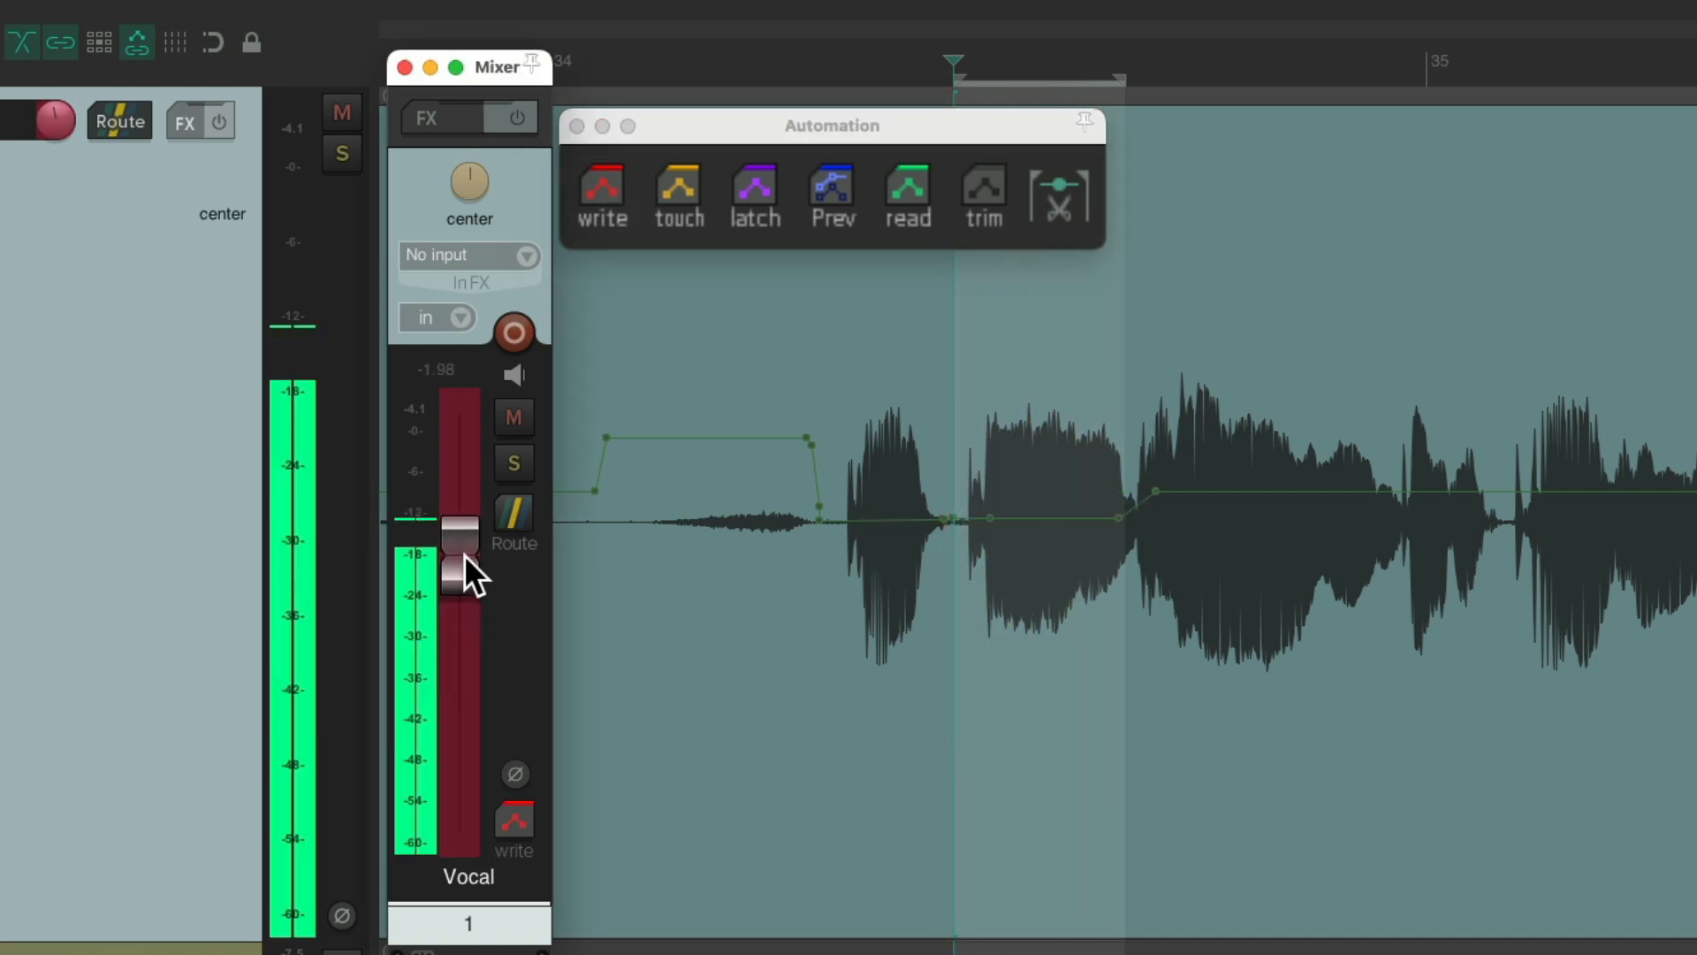
drag(464, 553, 466, 545)
key(space)
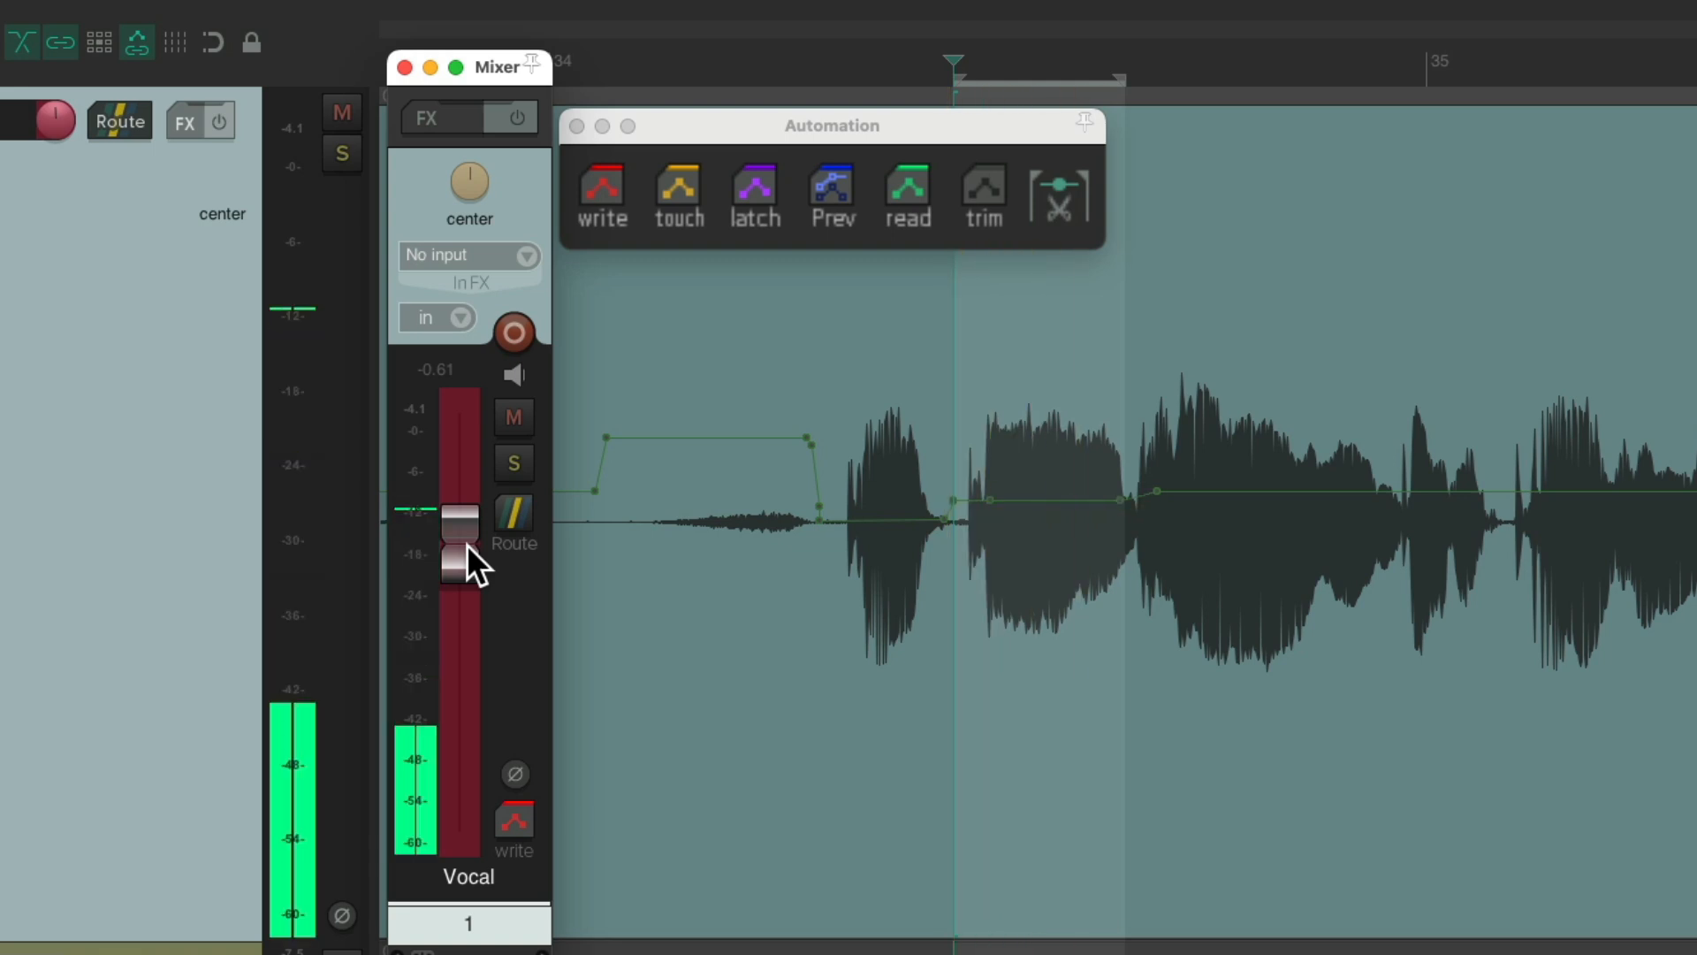
Step: Restore read mode on the Vocal track, clear the time selection, and play the phrase from just after bar 34
click(899, 199)
click(1049, 199)
click(573, 67)
key(space)
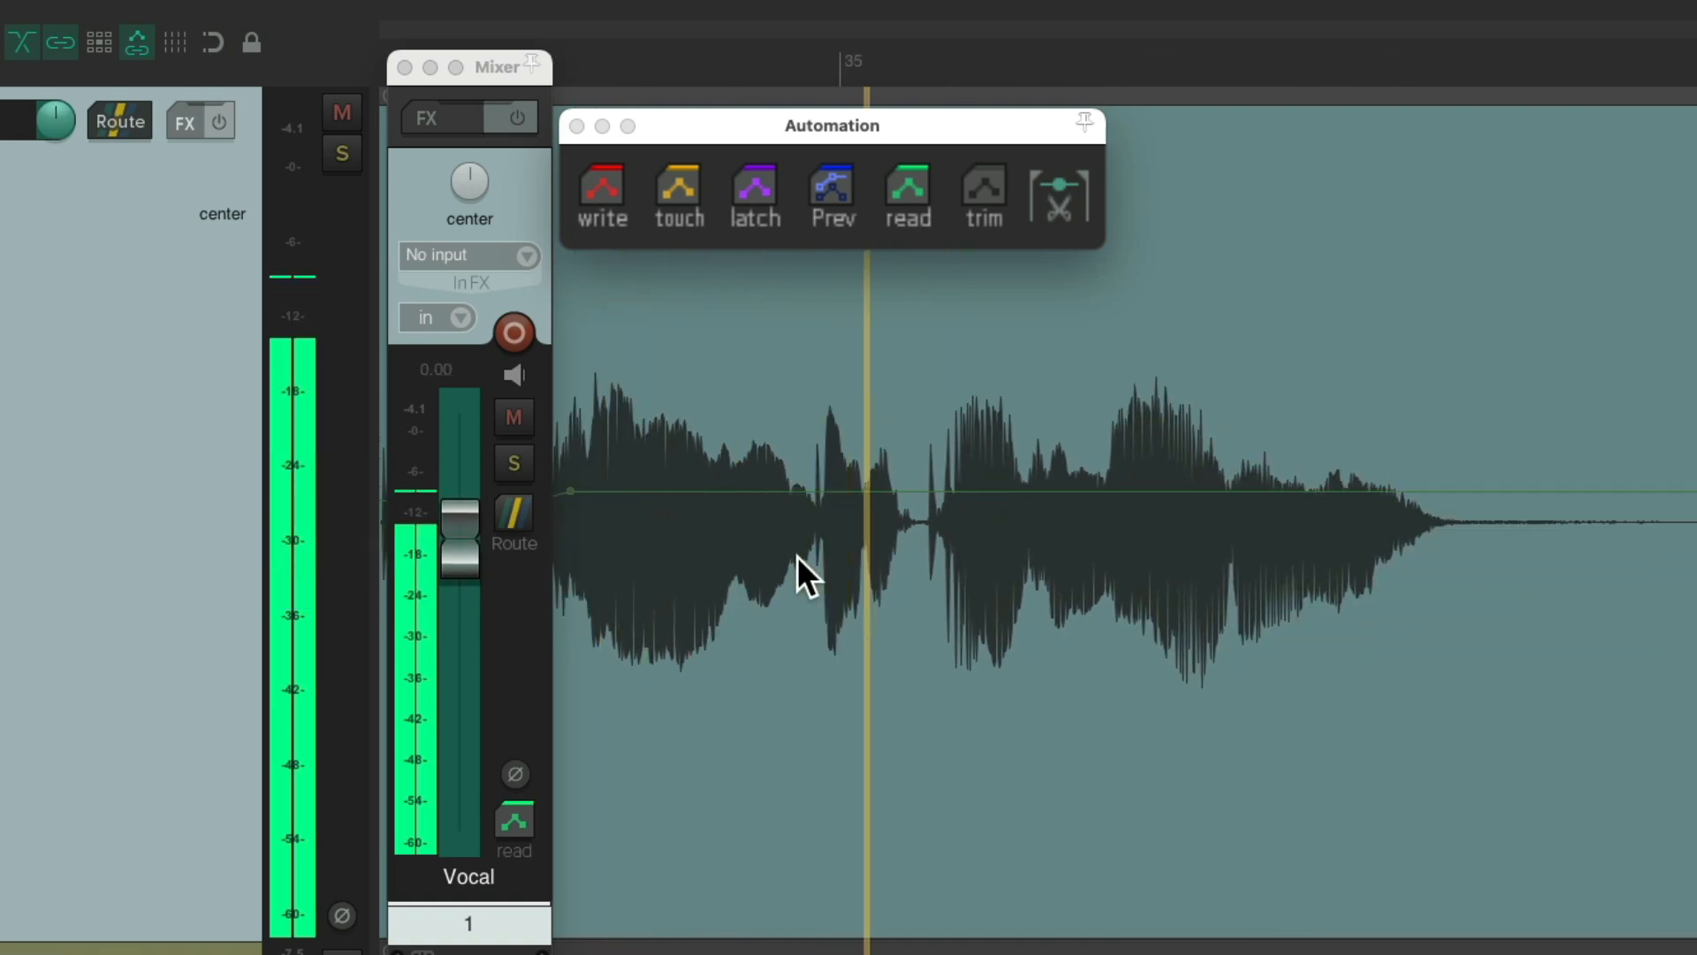
key(space)
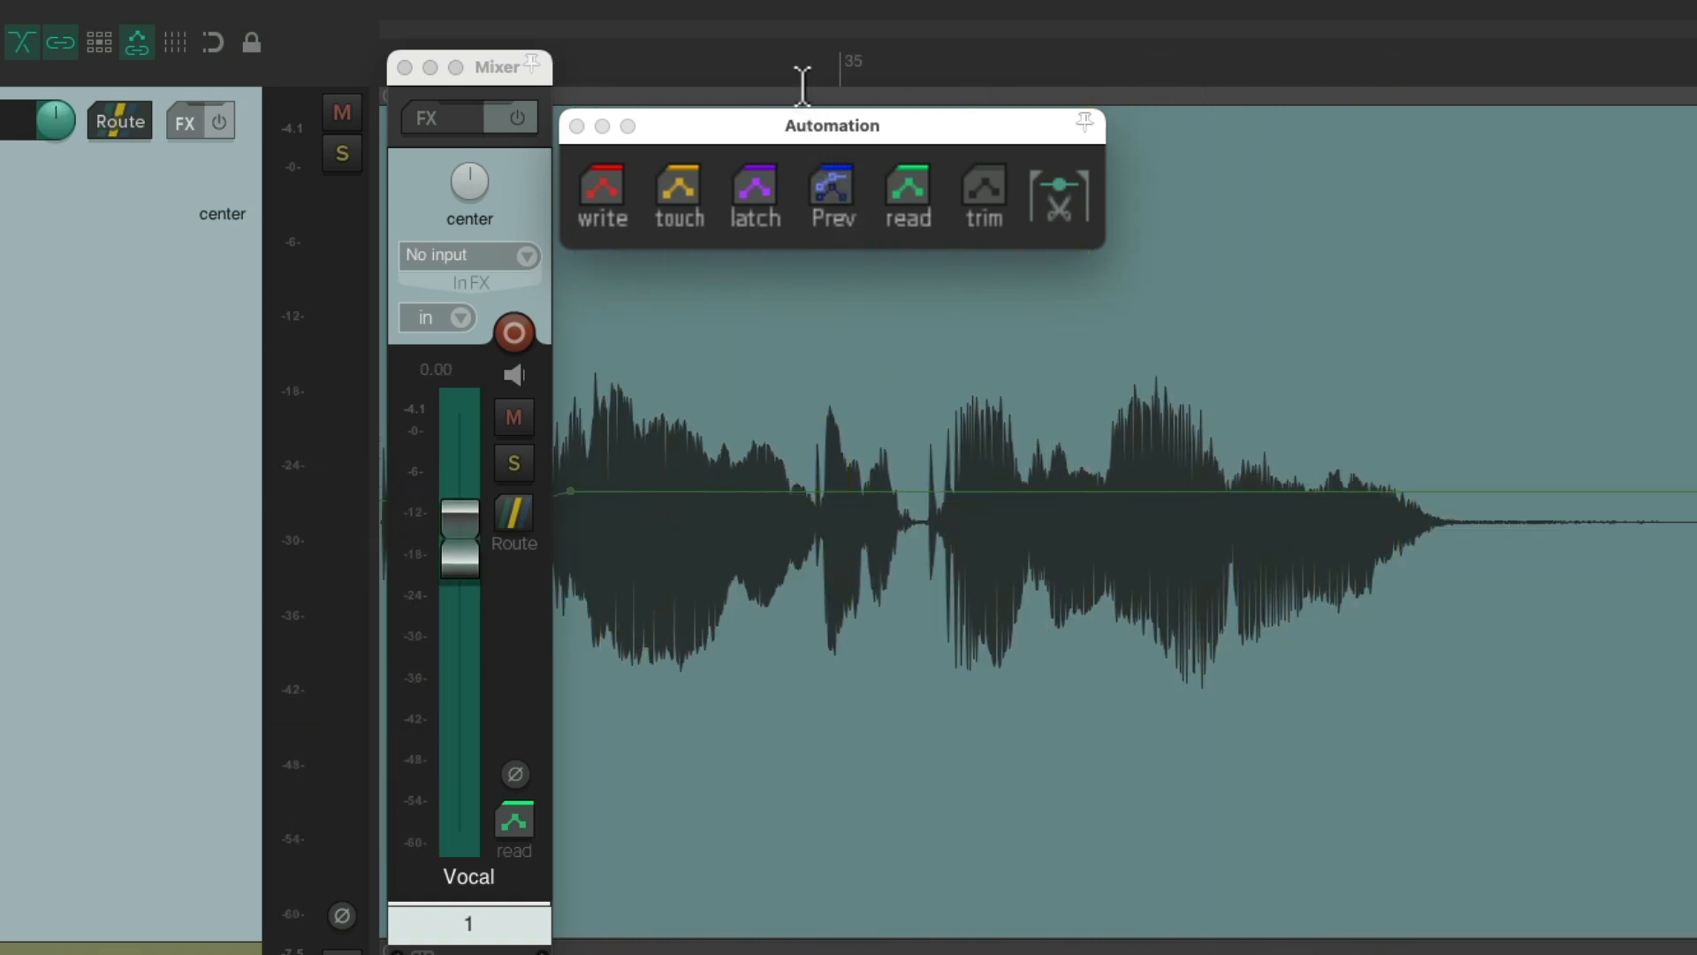
Step: Time-select the short word around bar 35 and write the Vocal volume there at -0.94 dB
drag(789, 67, 922, 71)
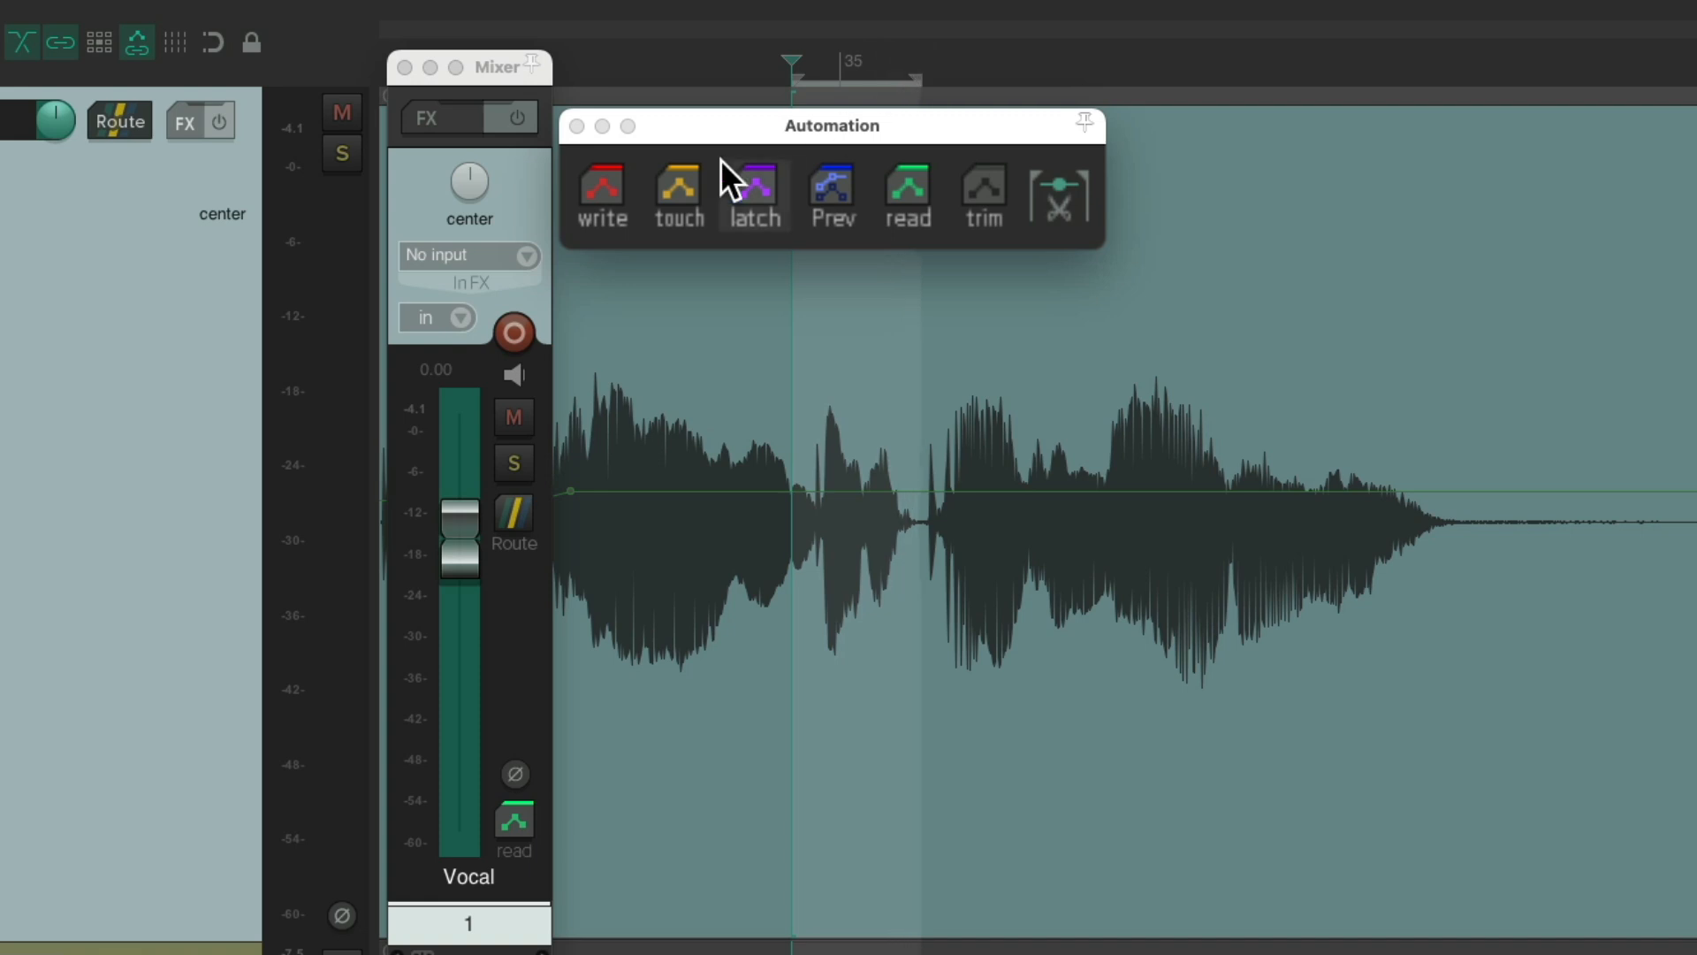
click(592, 191)
drag(461, 536, 464, 548)
key(space)
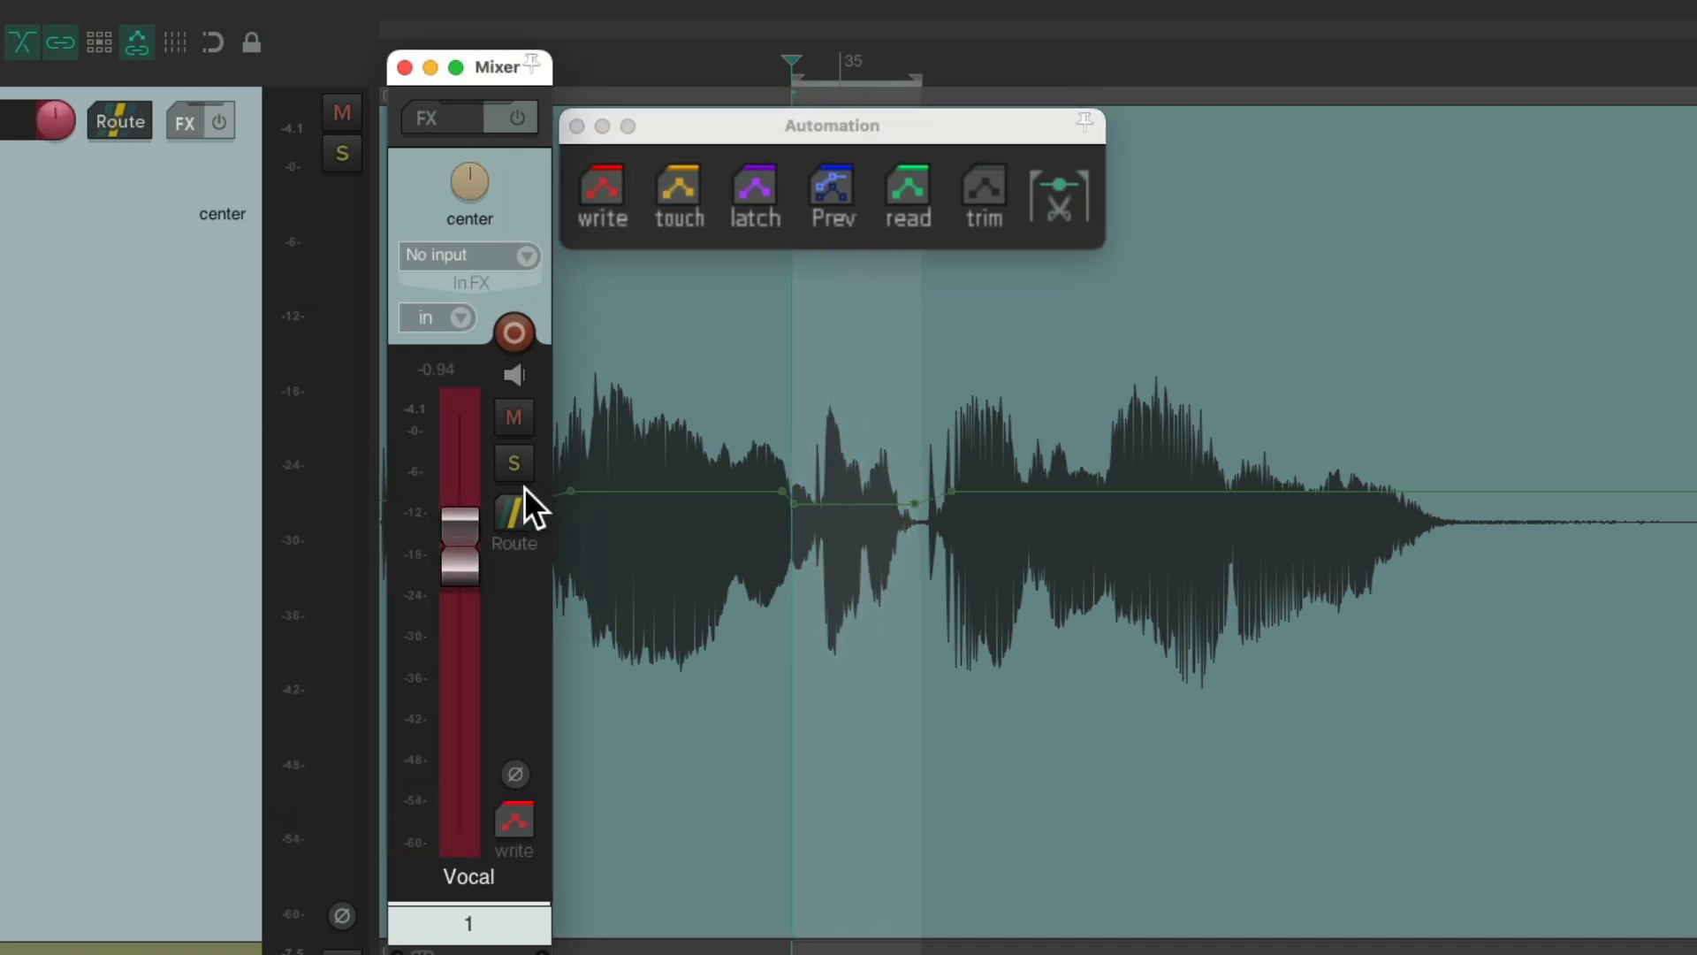
key(space)
Step: Return the Vocal track to read mode, clear the time selection, and play across bar 35 to the phrase's end
click(910, 182)
key(Escape)
click(645, 67)
key(space)
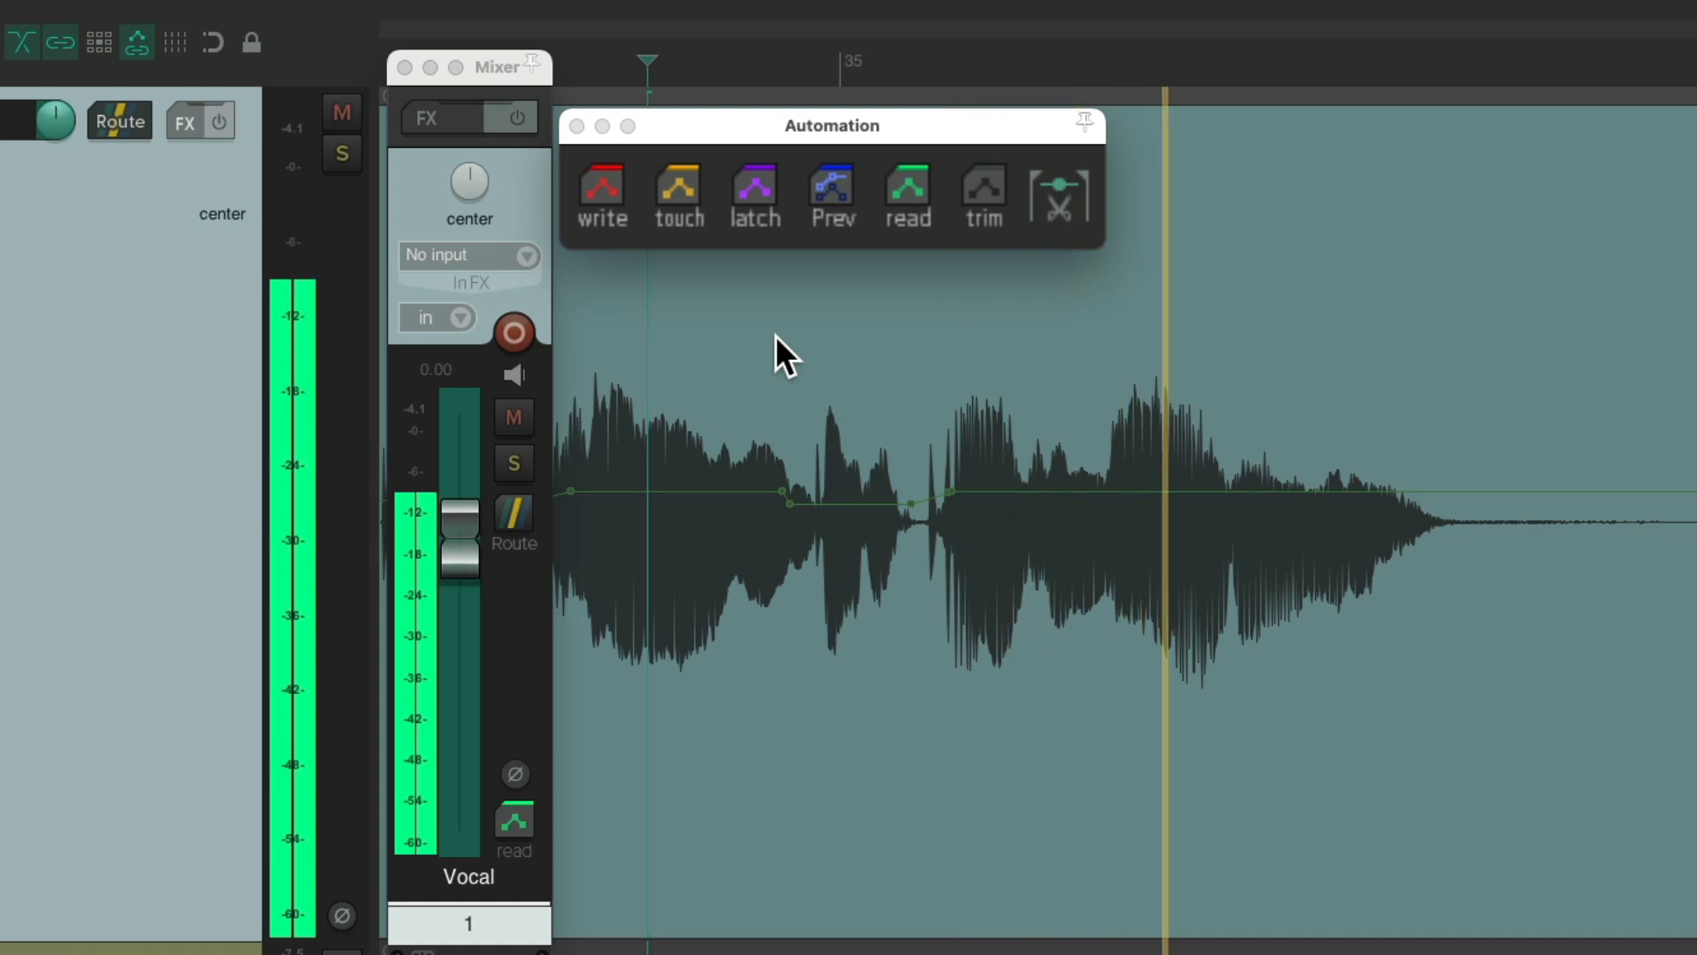
key(space)
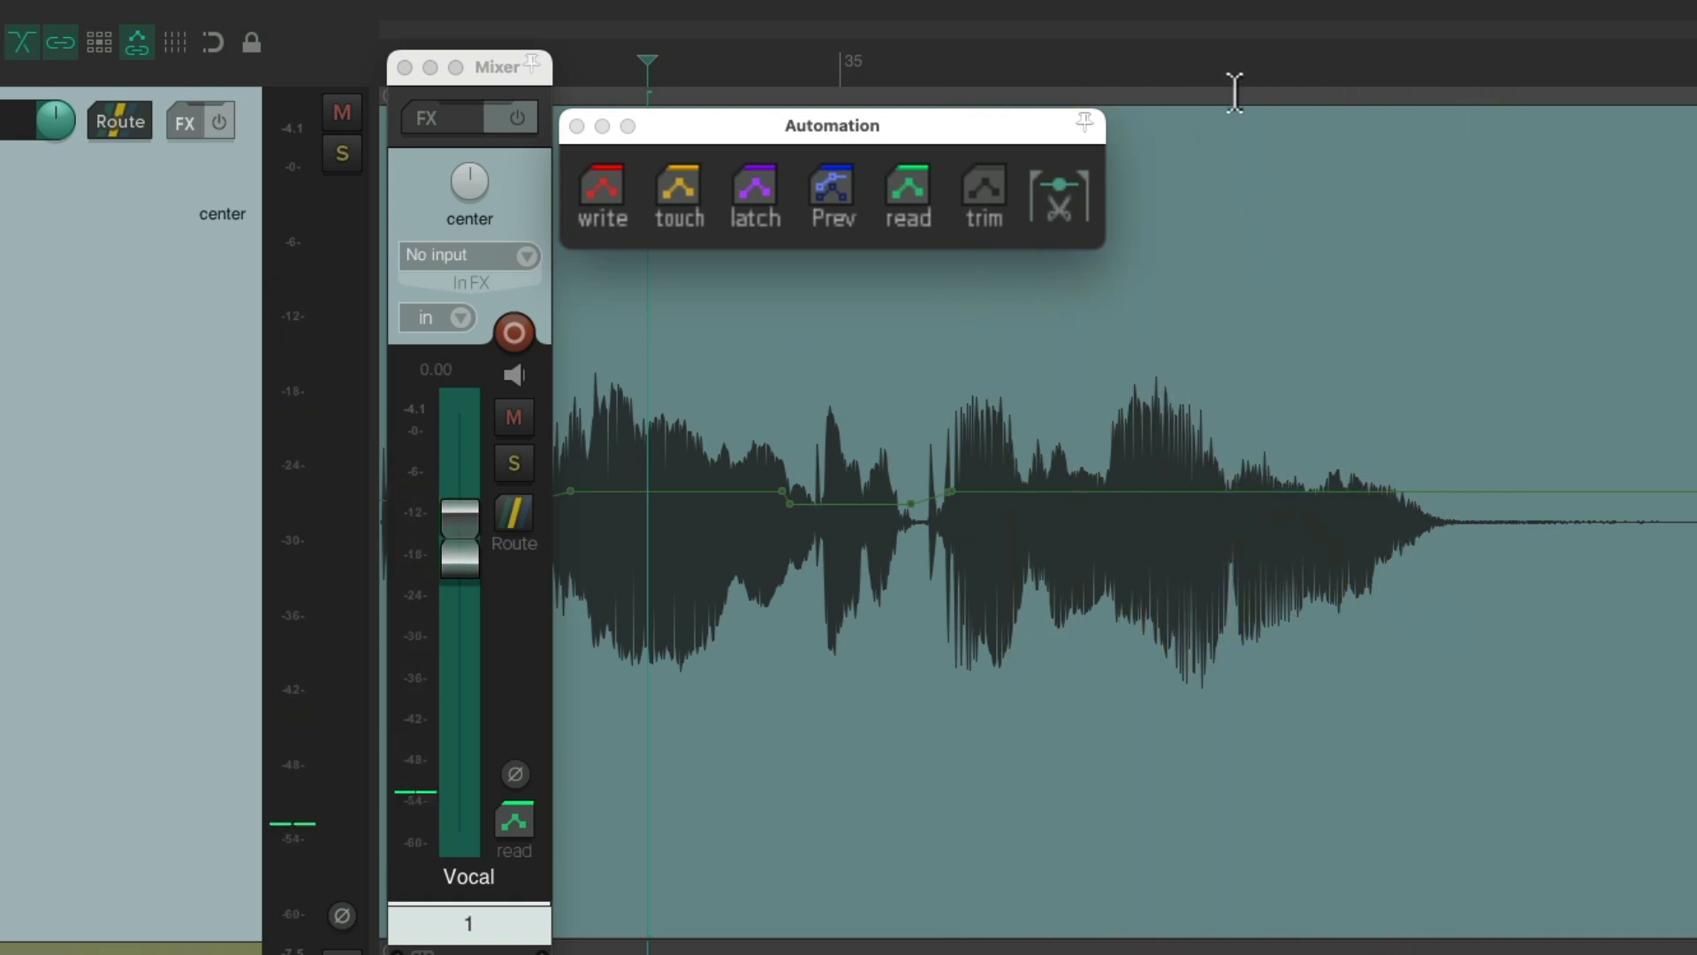
Step: Time-select the fading tail of the phrase after bar 35 and write the Vocal volume there at about 1.63 dB
drag(1223, 69, 1451, 69)
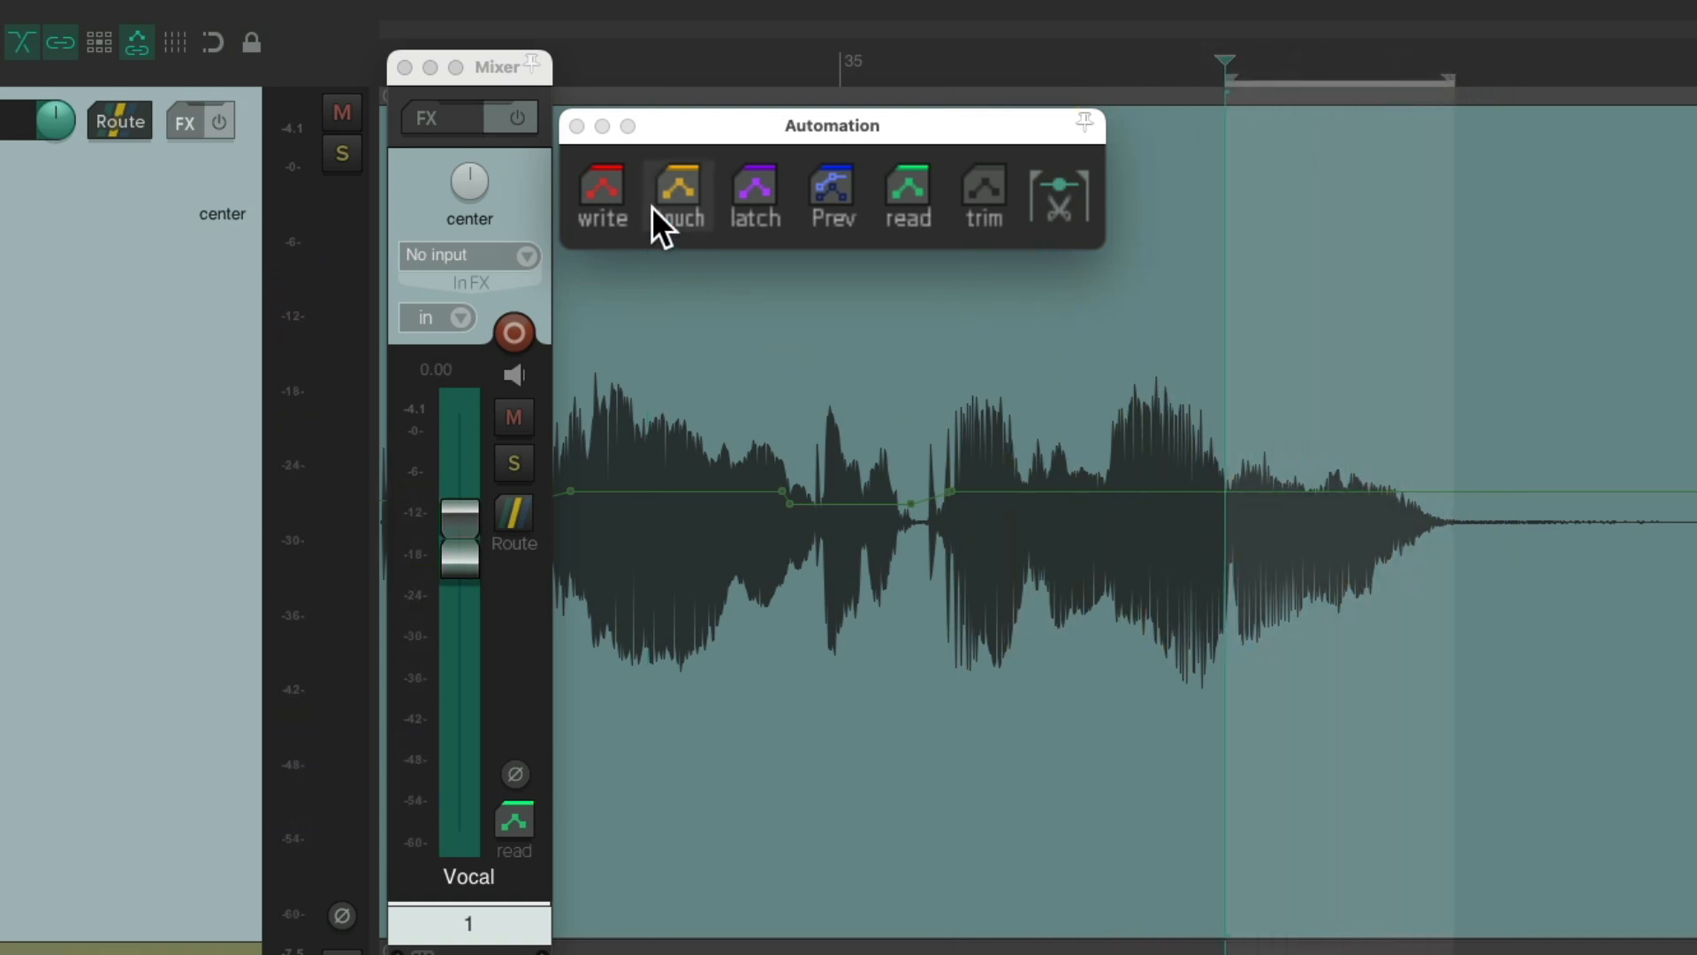
click(599, 181)
drag(456, 544, 454, 527)
key(space)
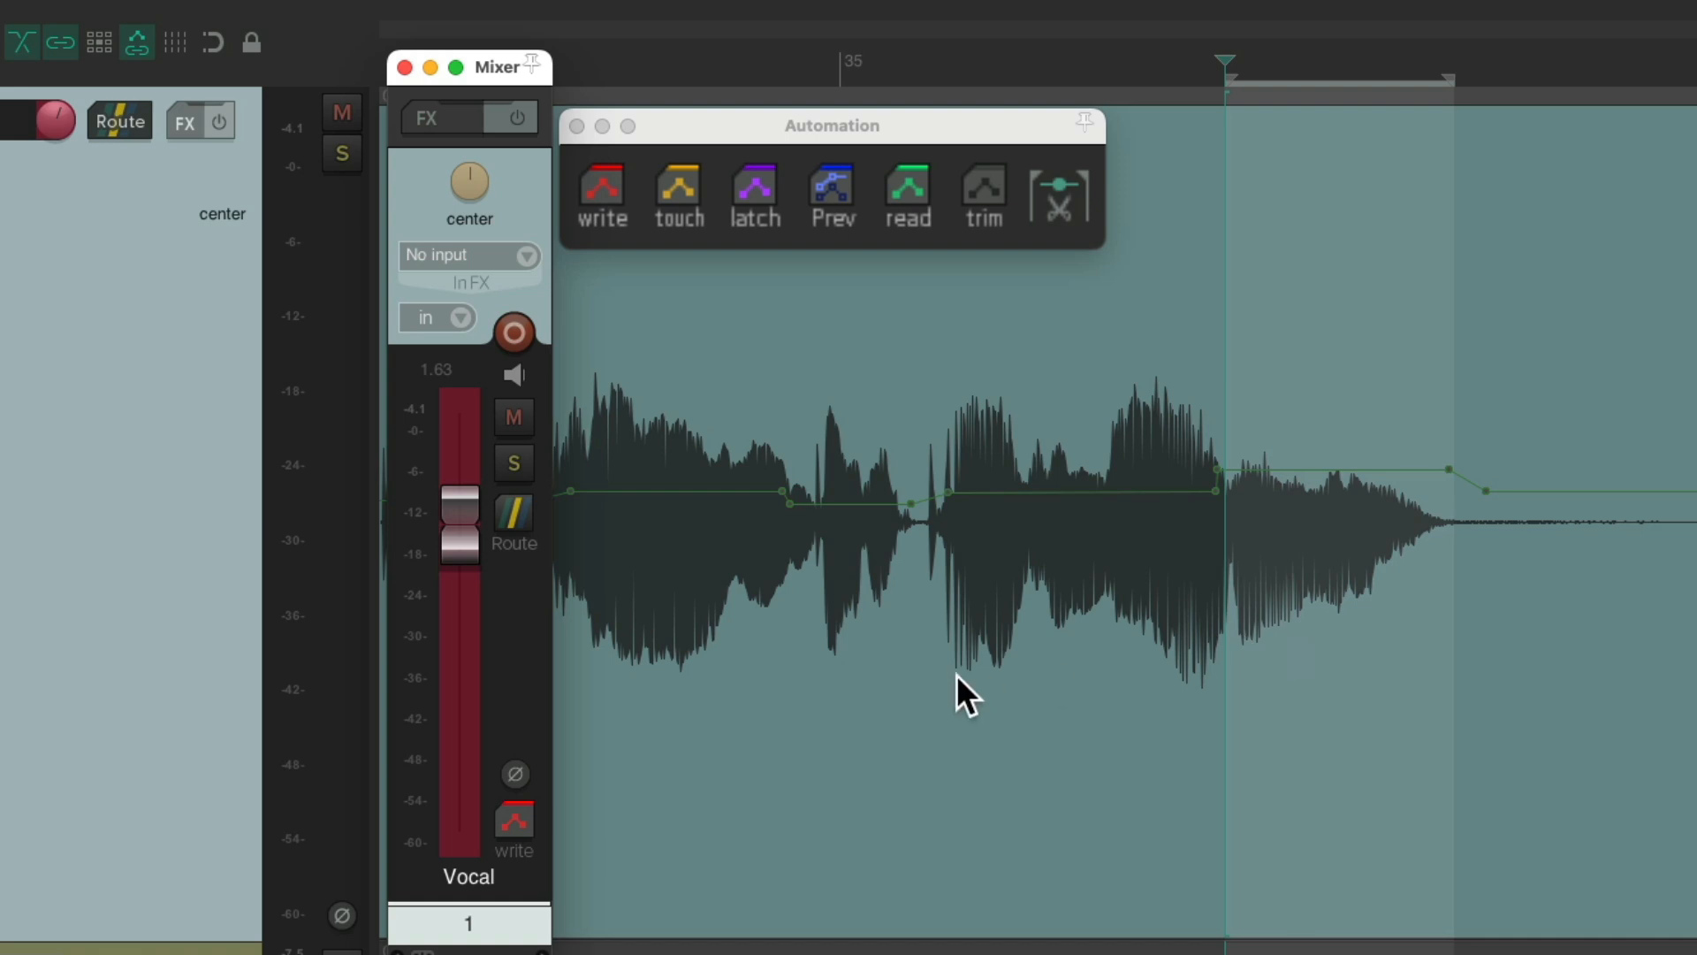
key(space)
drag(452, 522, 453, 522)
key(space)
key(space)
Step: Set the Vocal track to read mode, remove the time selection, and play from before bar 35 to about bar 36
click(904, 198)
click(1049, 196)
click(718, 59)
key(space)
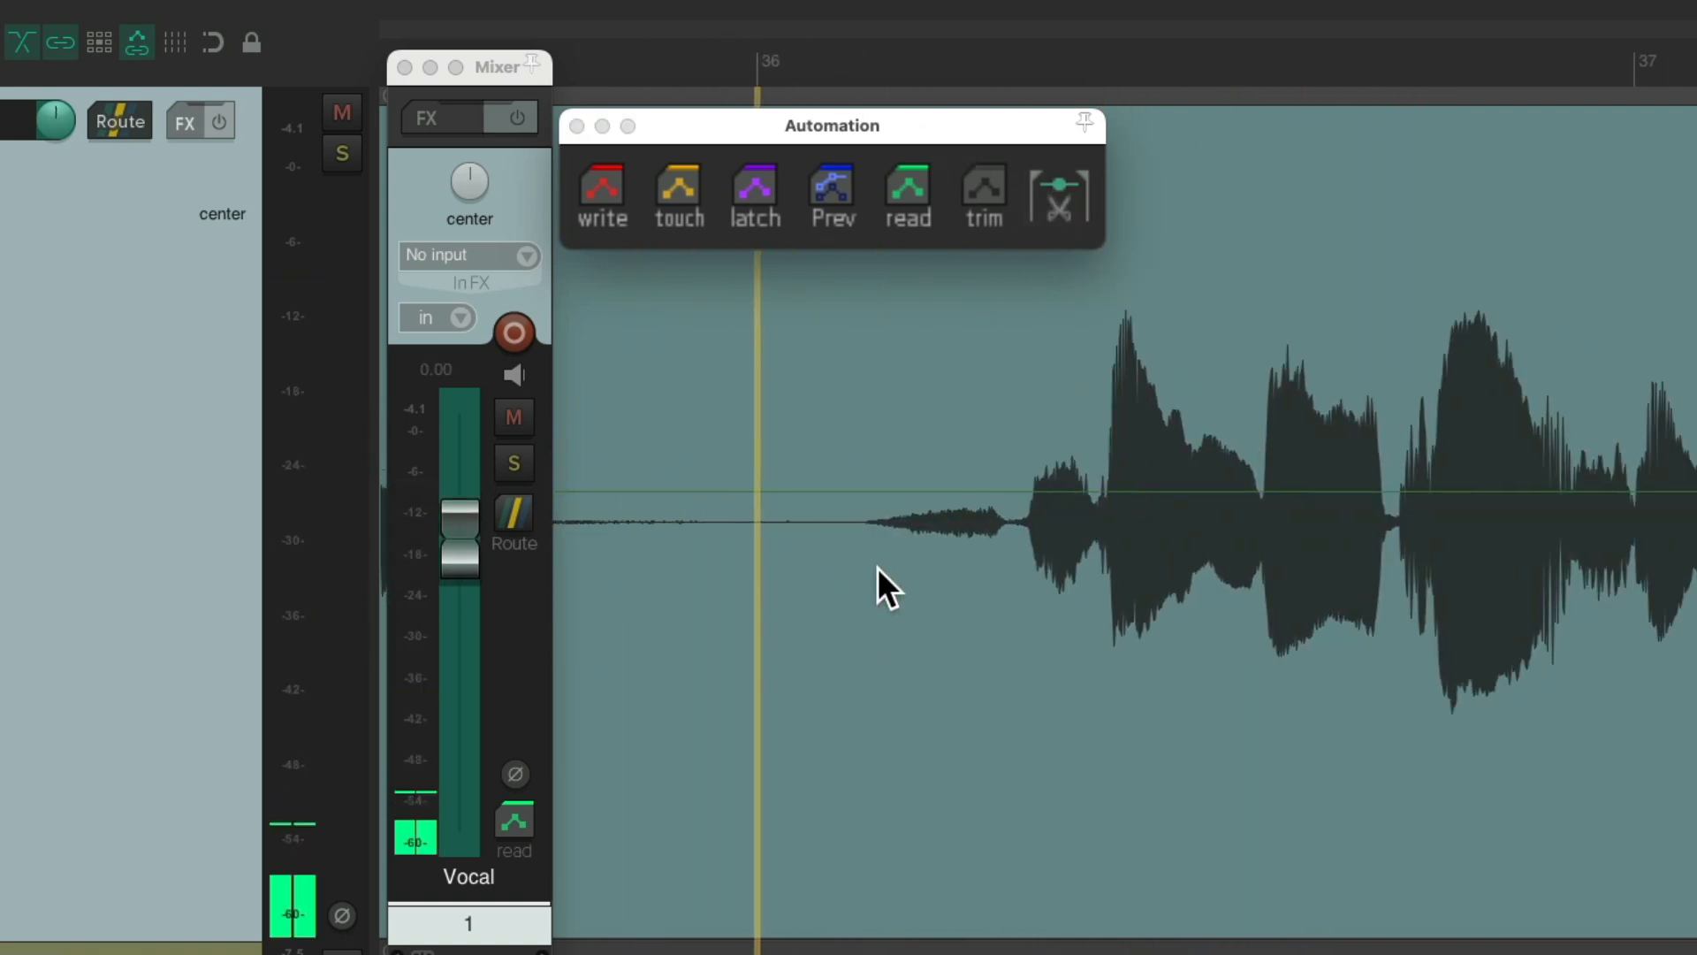
key(space)
Step: Time-select the breath just after bar 36 and write the Vocal volume there at 2.21 dB
drag(787, 60, 981, 62)
click(610, 191)
drag(475, 517, 475, 510)
key(space)
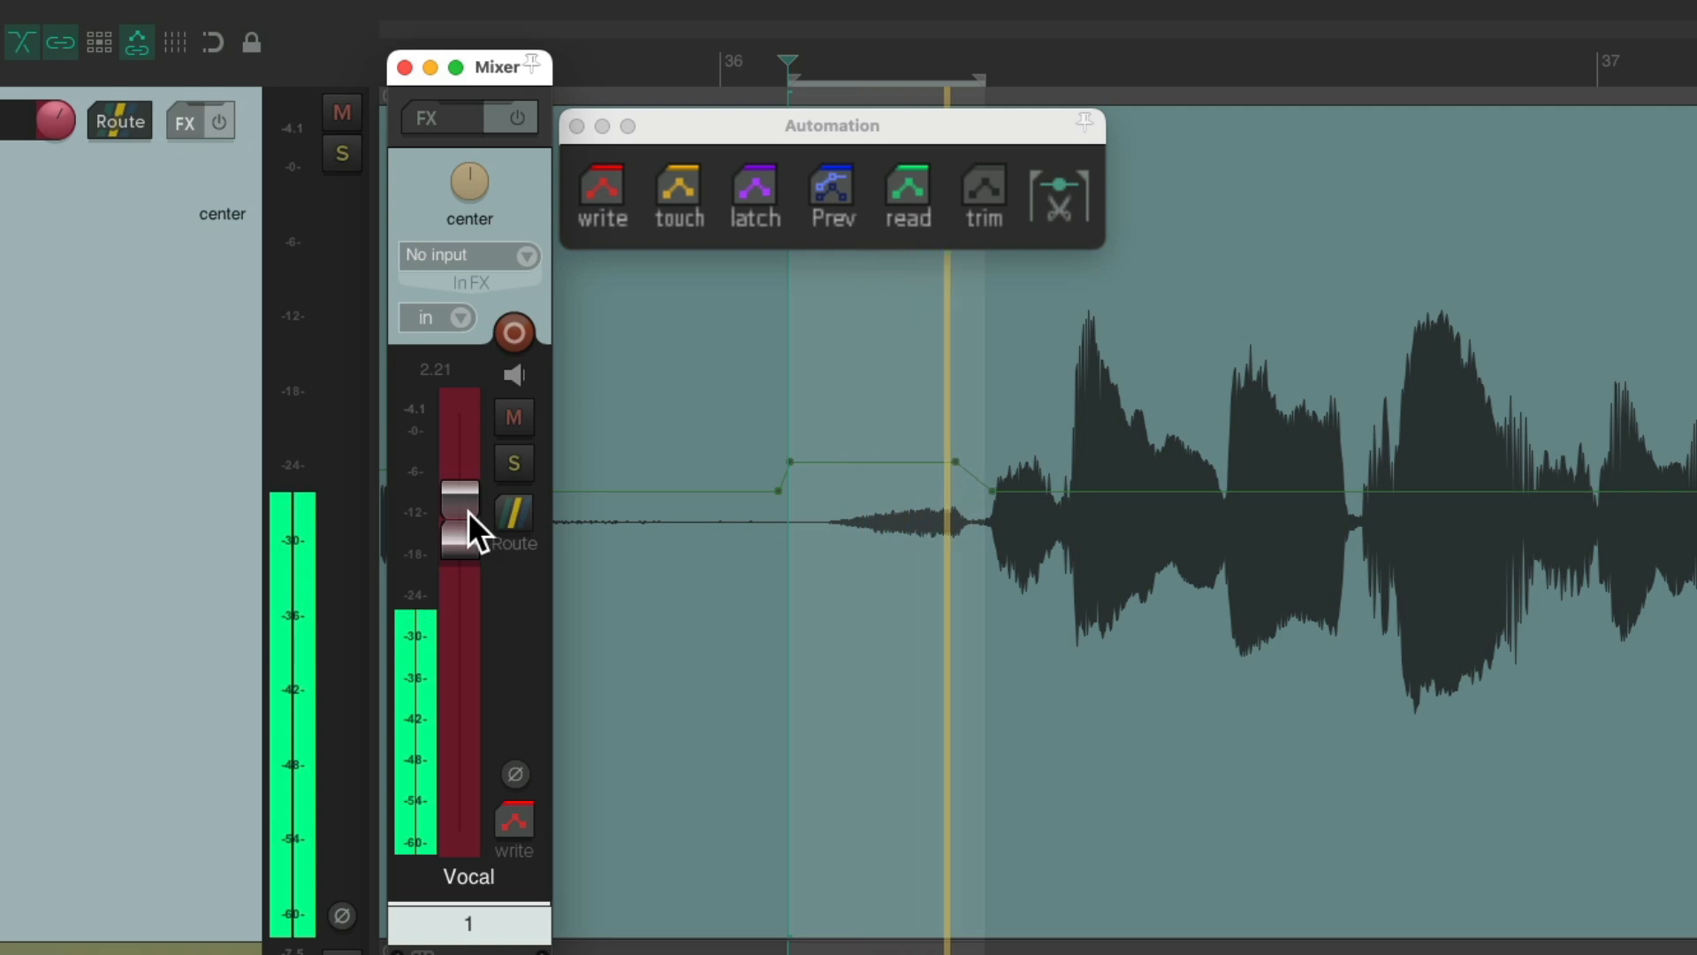
Step: Return the Vocal track to read mode, remove the time selection, and play back from just before the bar 36 breath
click(915, 172)
click(1049, 189)
click(753, 66)
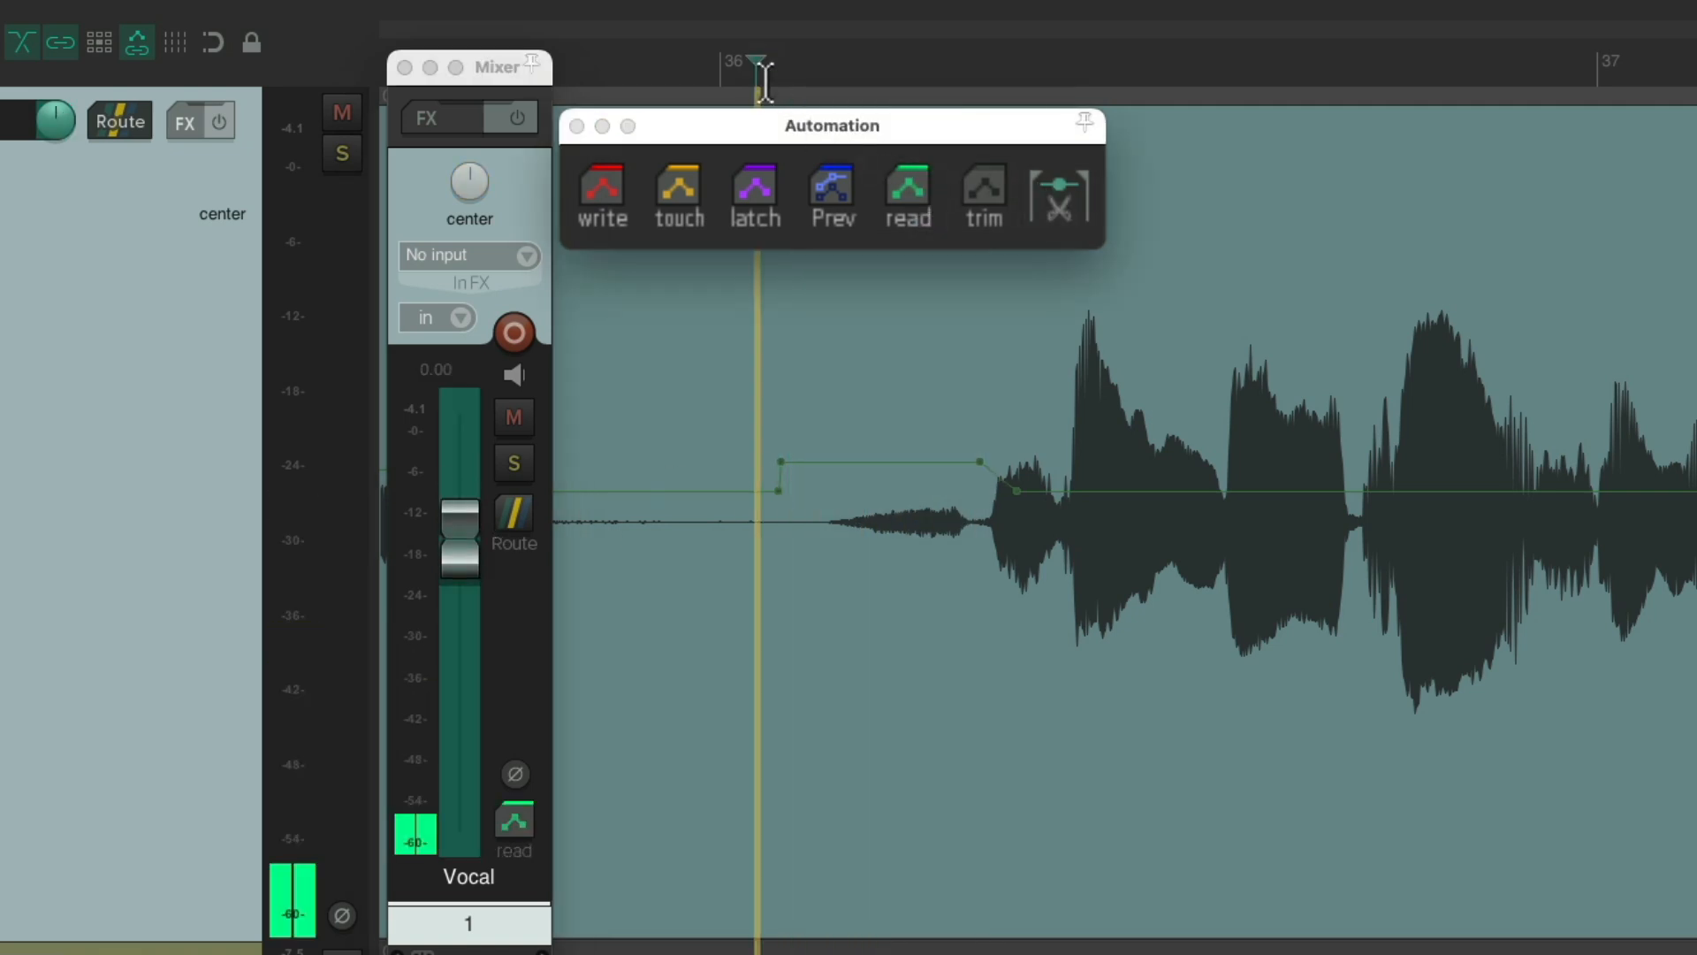
Step: Time-select the start of the first loud word midway through bar 36 and write the Vocal volume there at -0.94 dB
key(space)
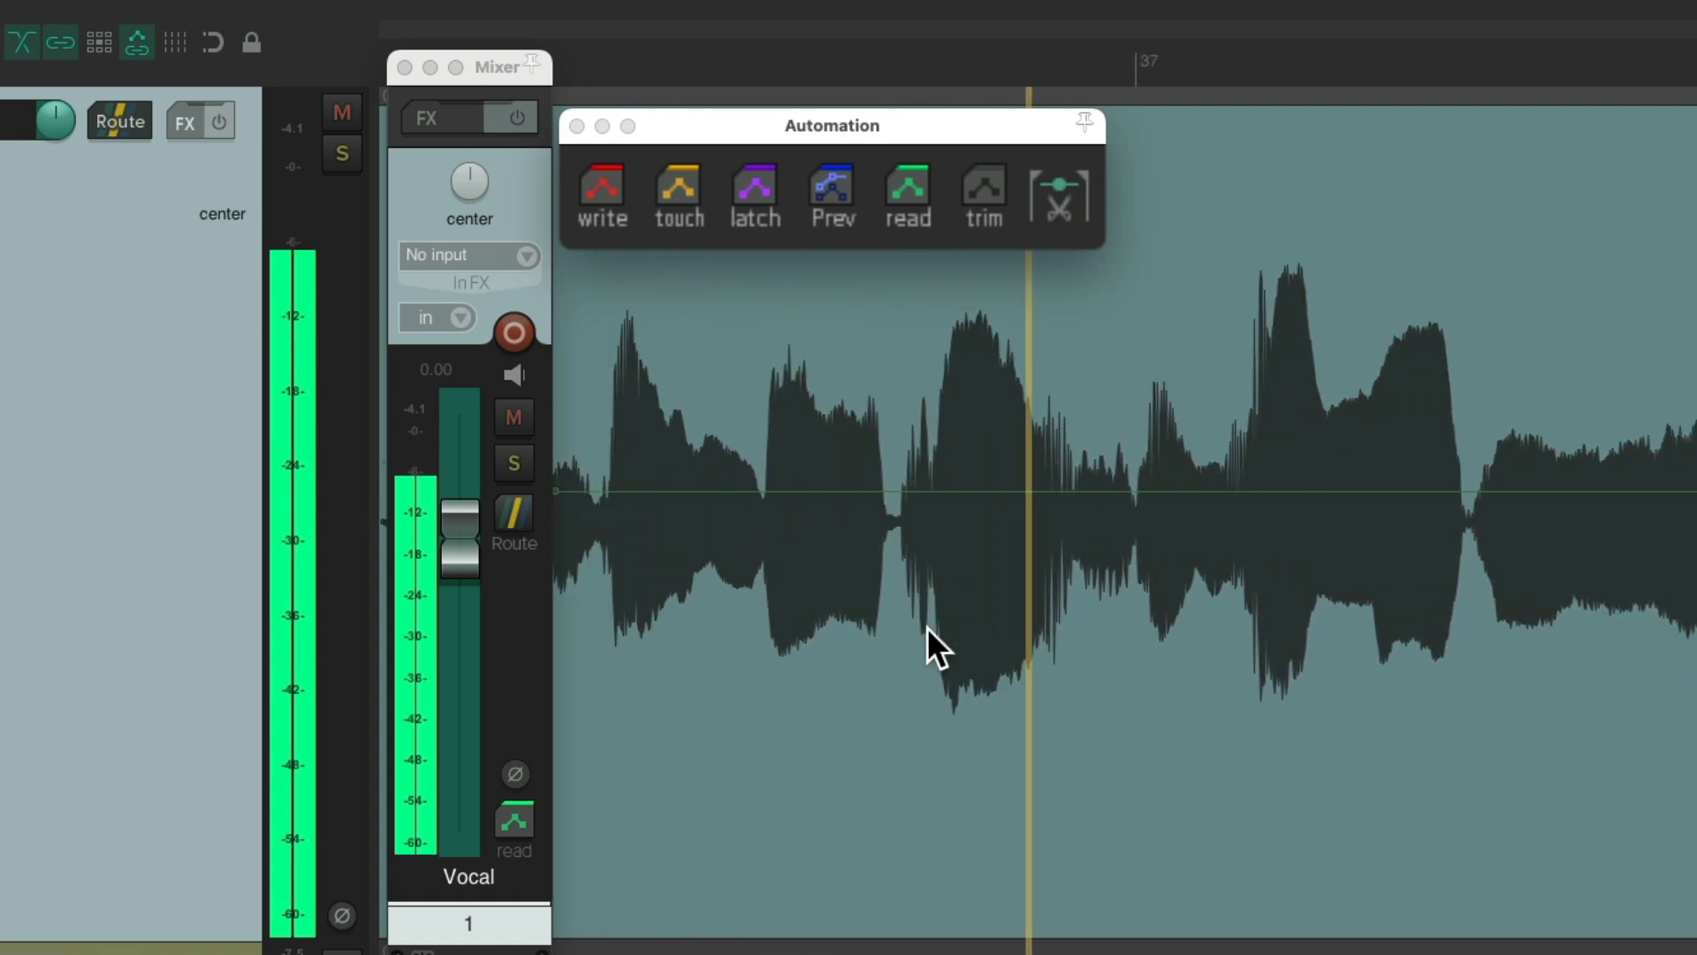
key(space)
drag(736, 84, 802, 80)
click(604, 187)
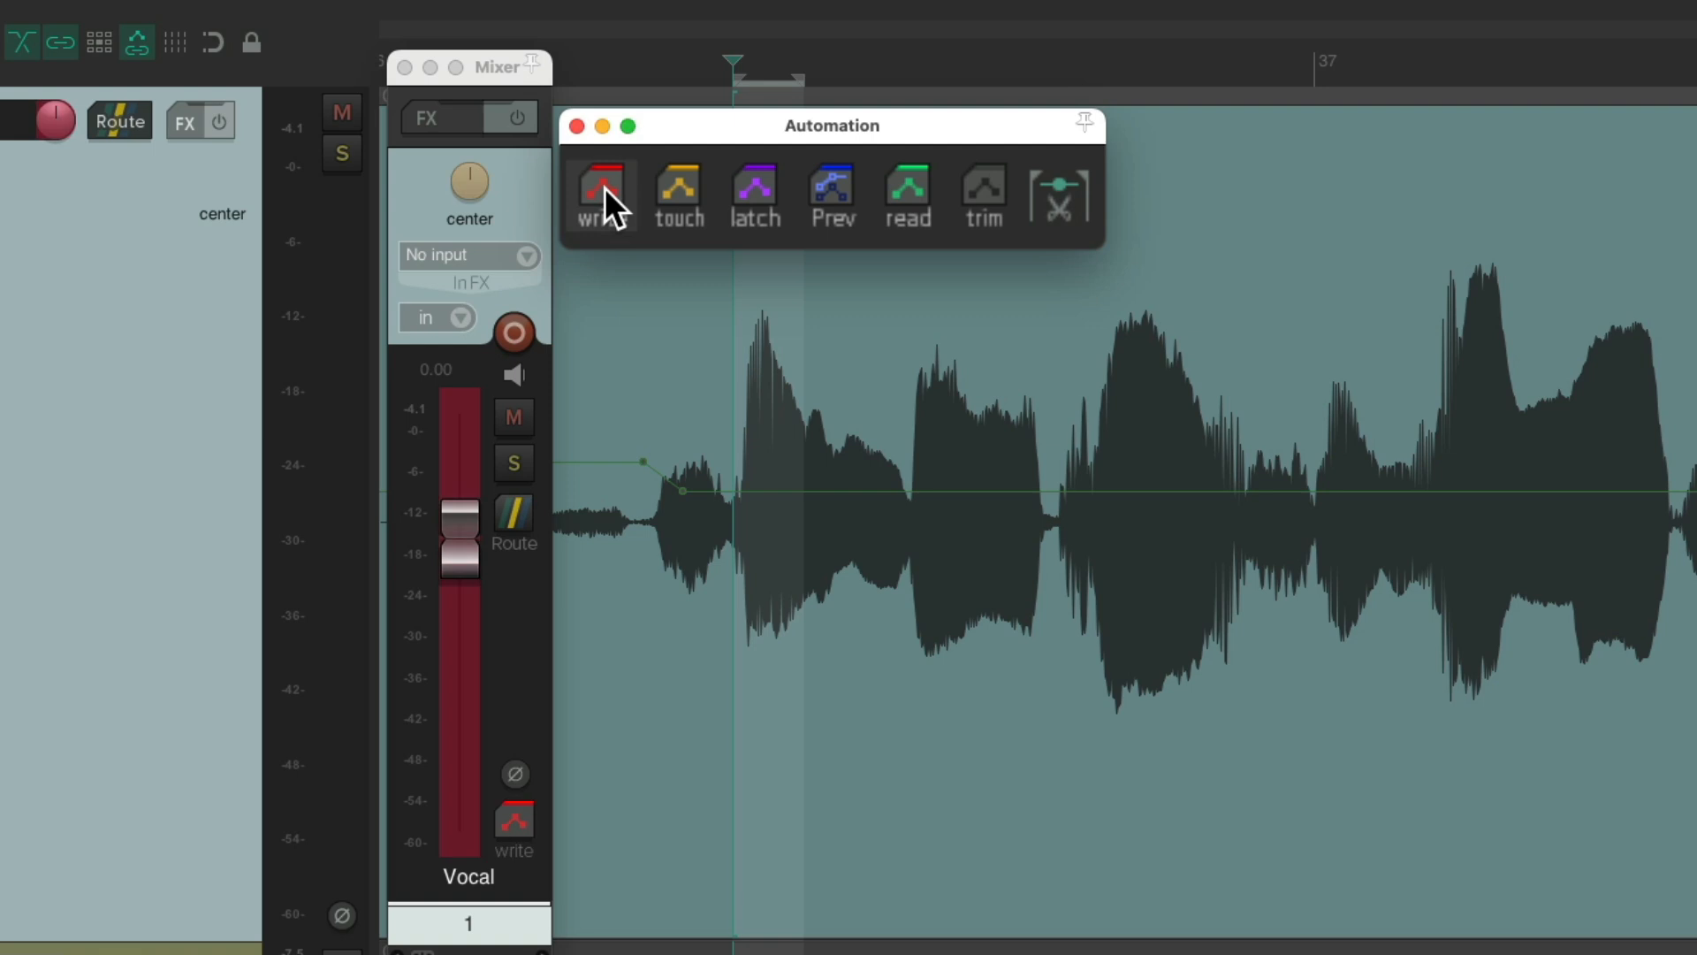
drag(463, 535, 463, 543)
key(space)
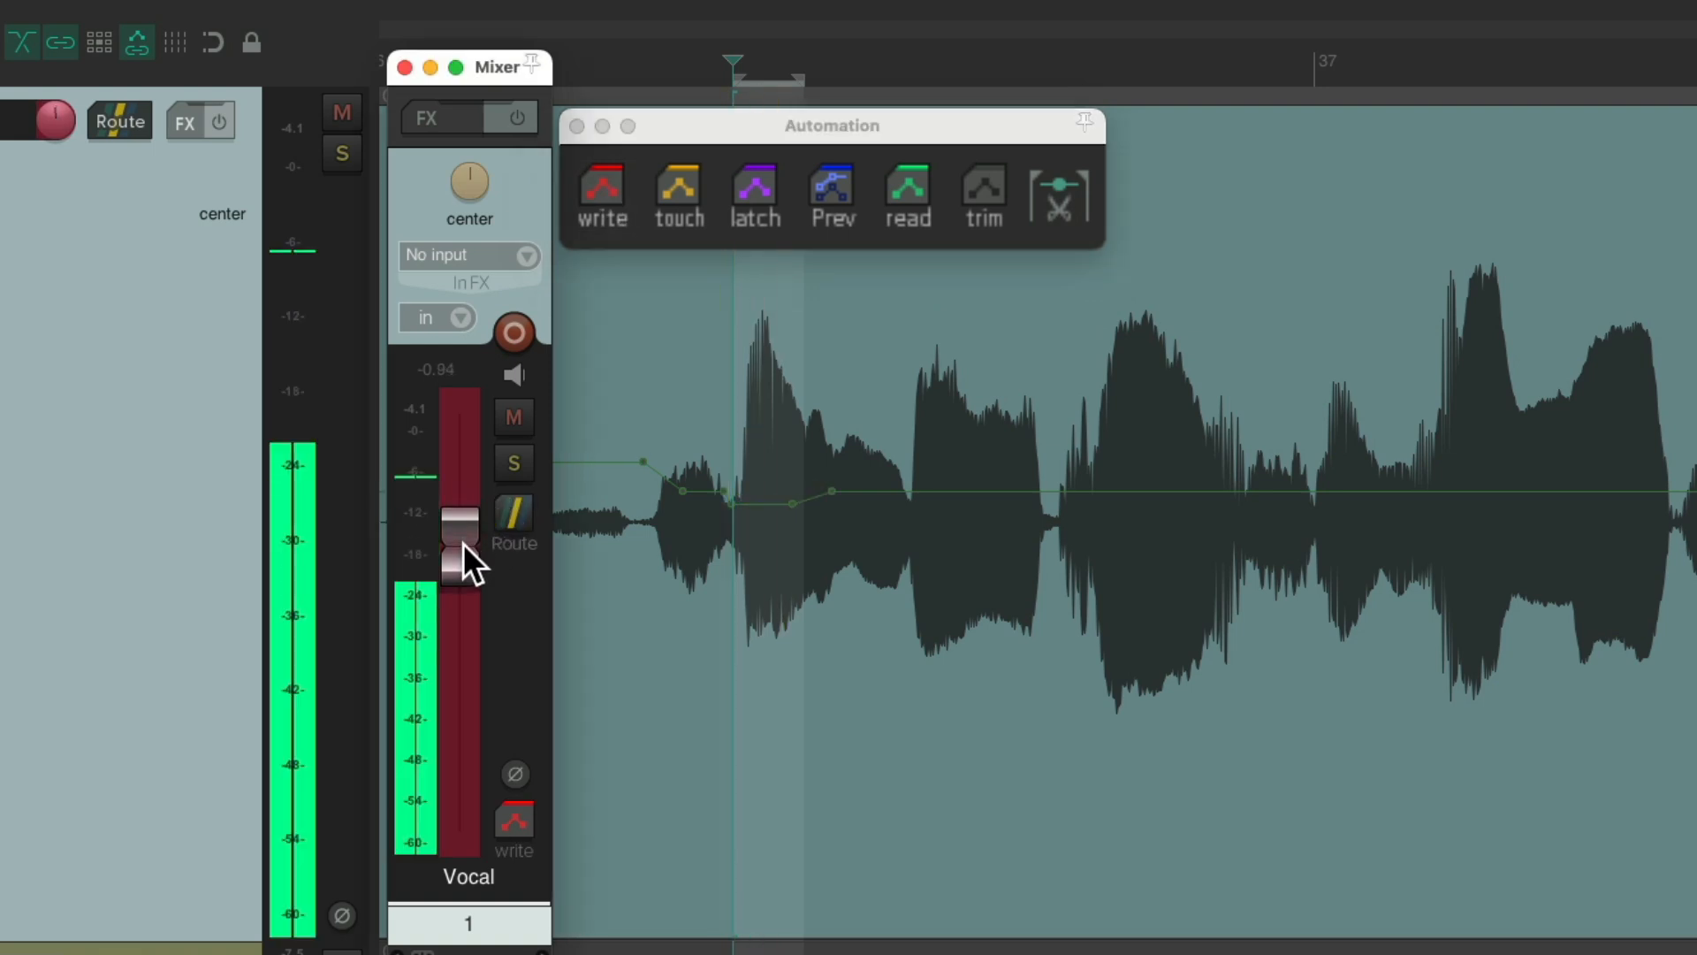
Step: Remove the time selection, return the Vocal track to read mode, and play from before the reduced bar 36 word past bar 37
click(1048, 191)
click(904, 182)
click(646, 56)
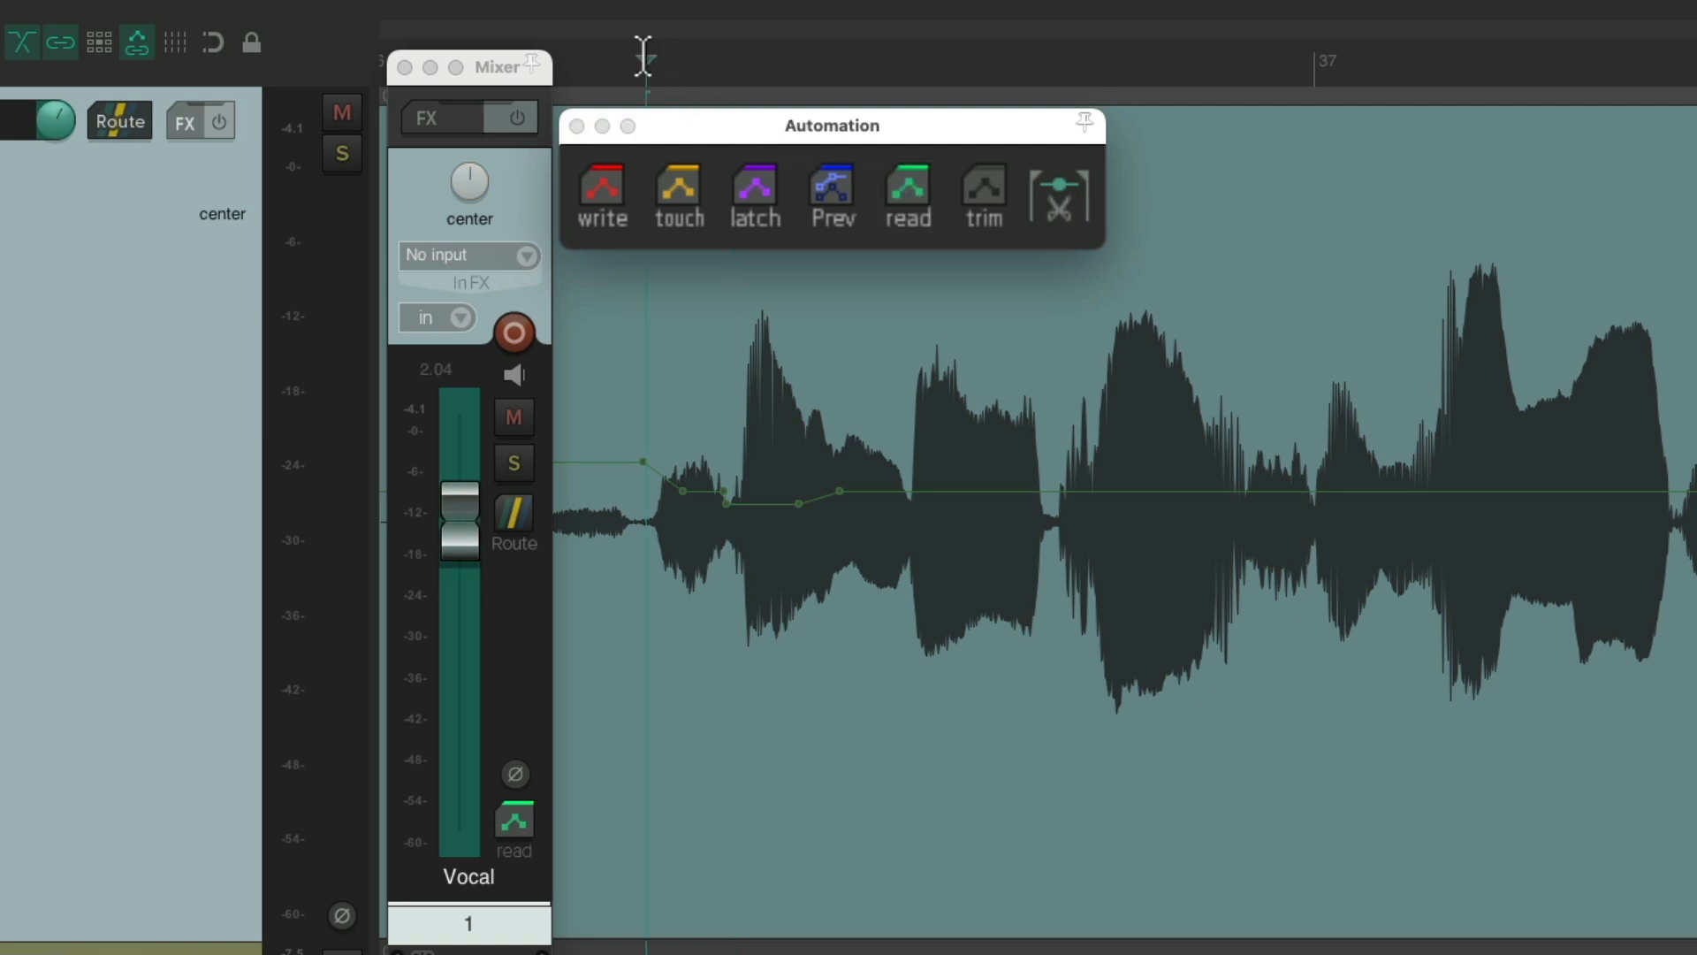
key(space)
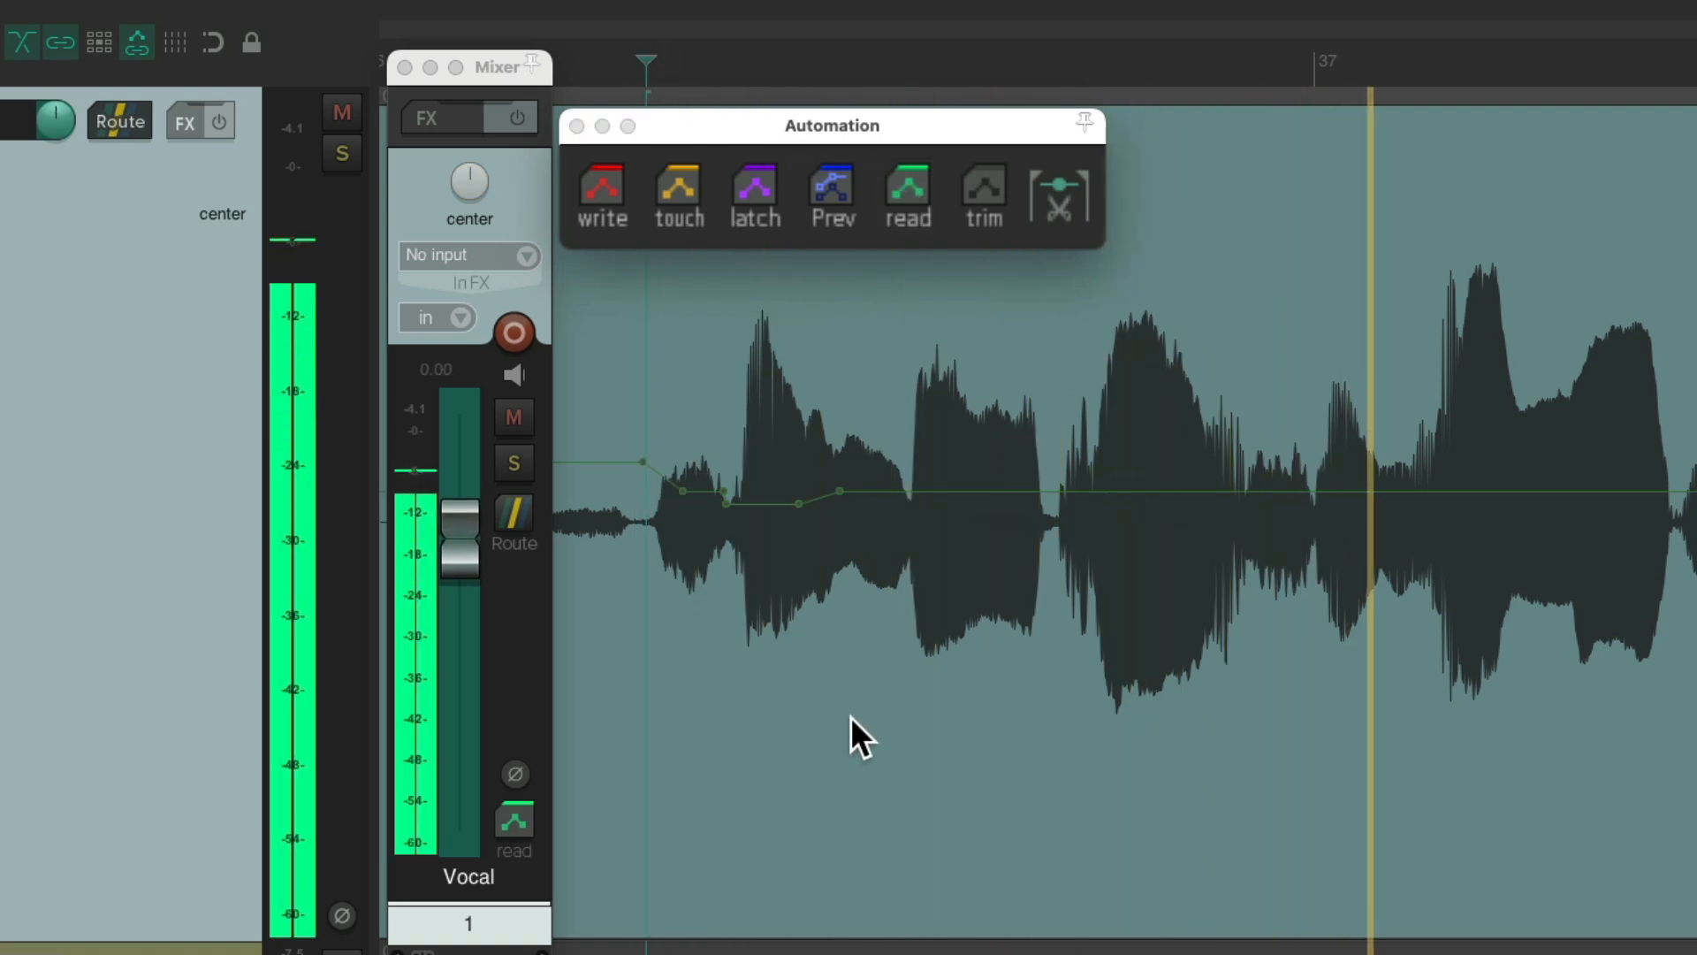
key(space)
Step: Time-select the two loudest peaks just after bar 37 and write the Vocal volume there at -3.82 dB
drag(1142, 62, 1404, 55)
click(604, 187)
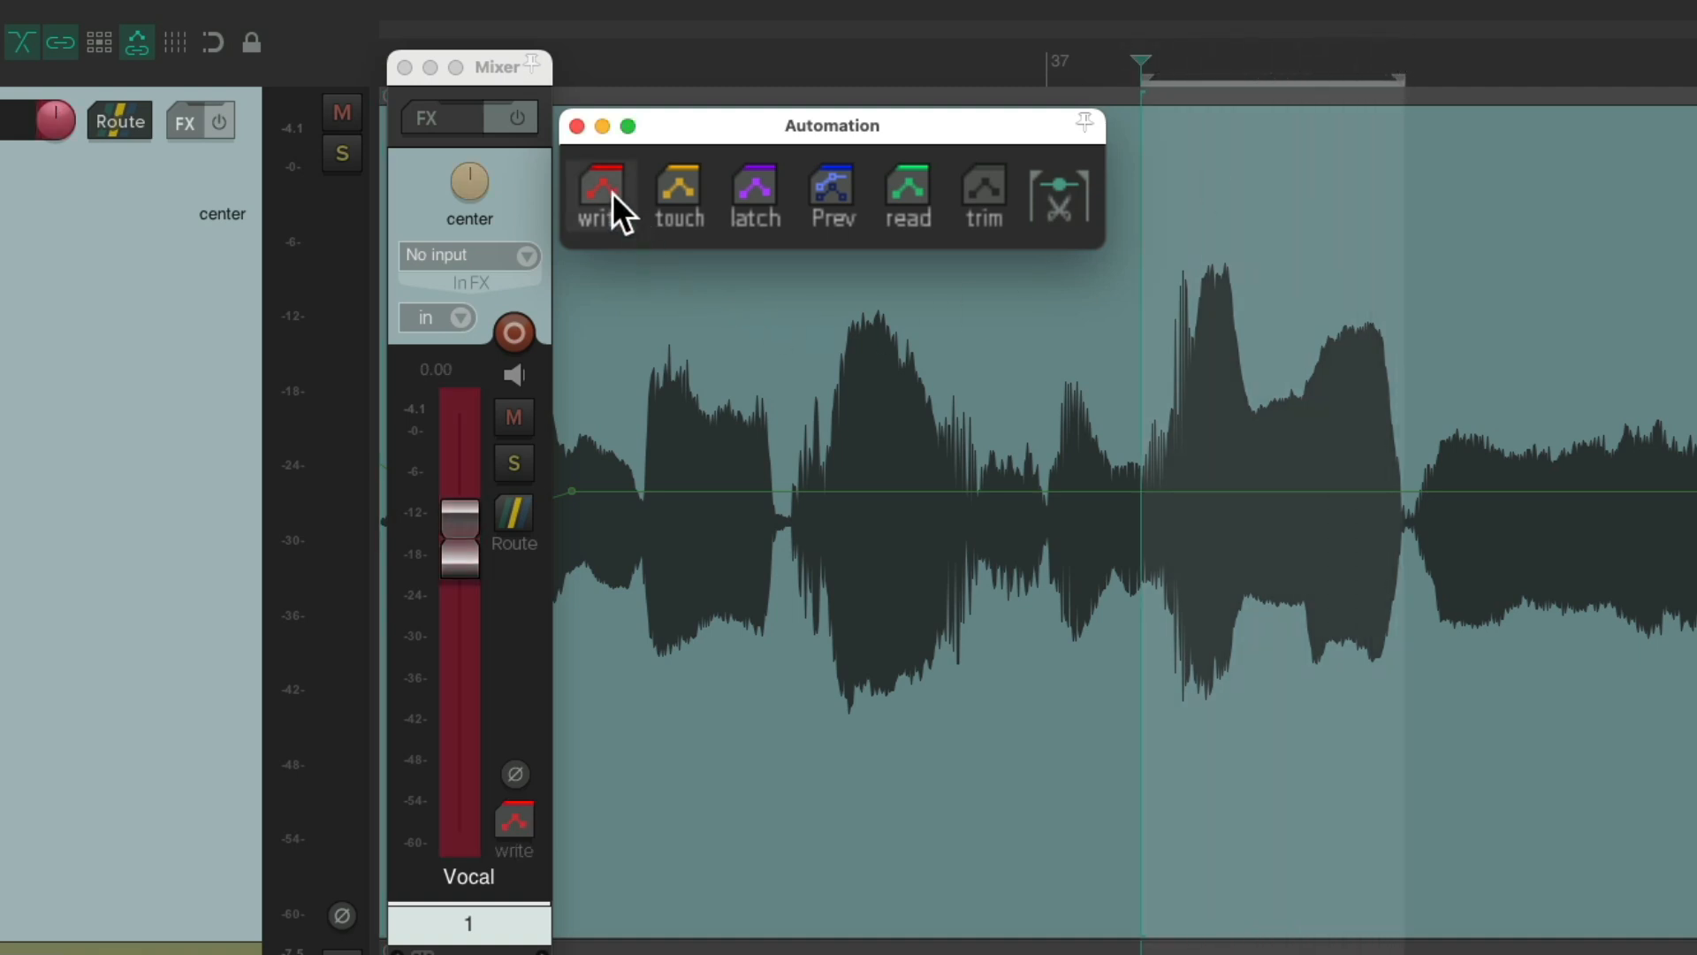
drag(470, 535, 456, 569)
key(space)
key(space)
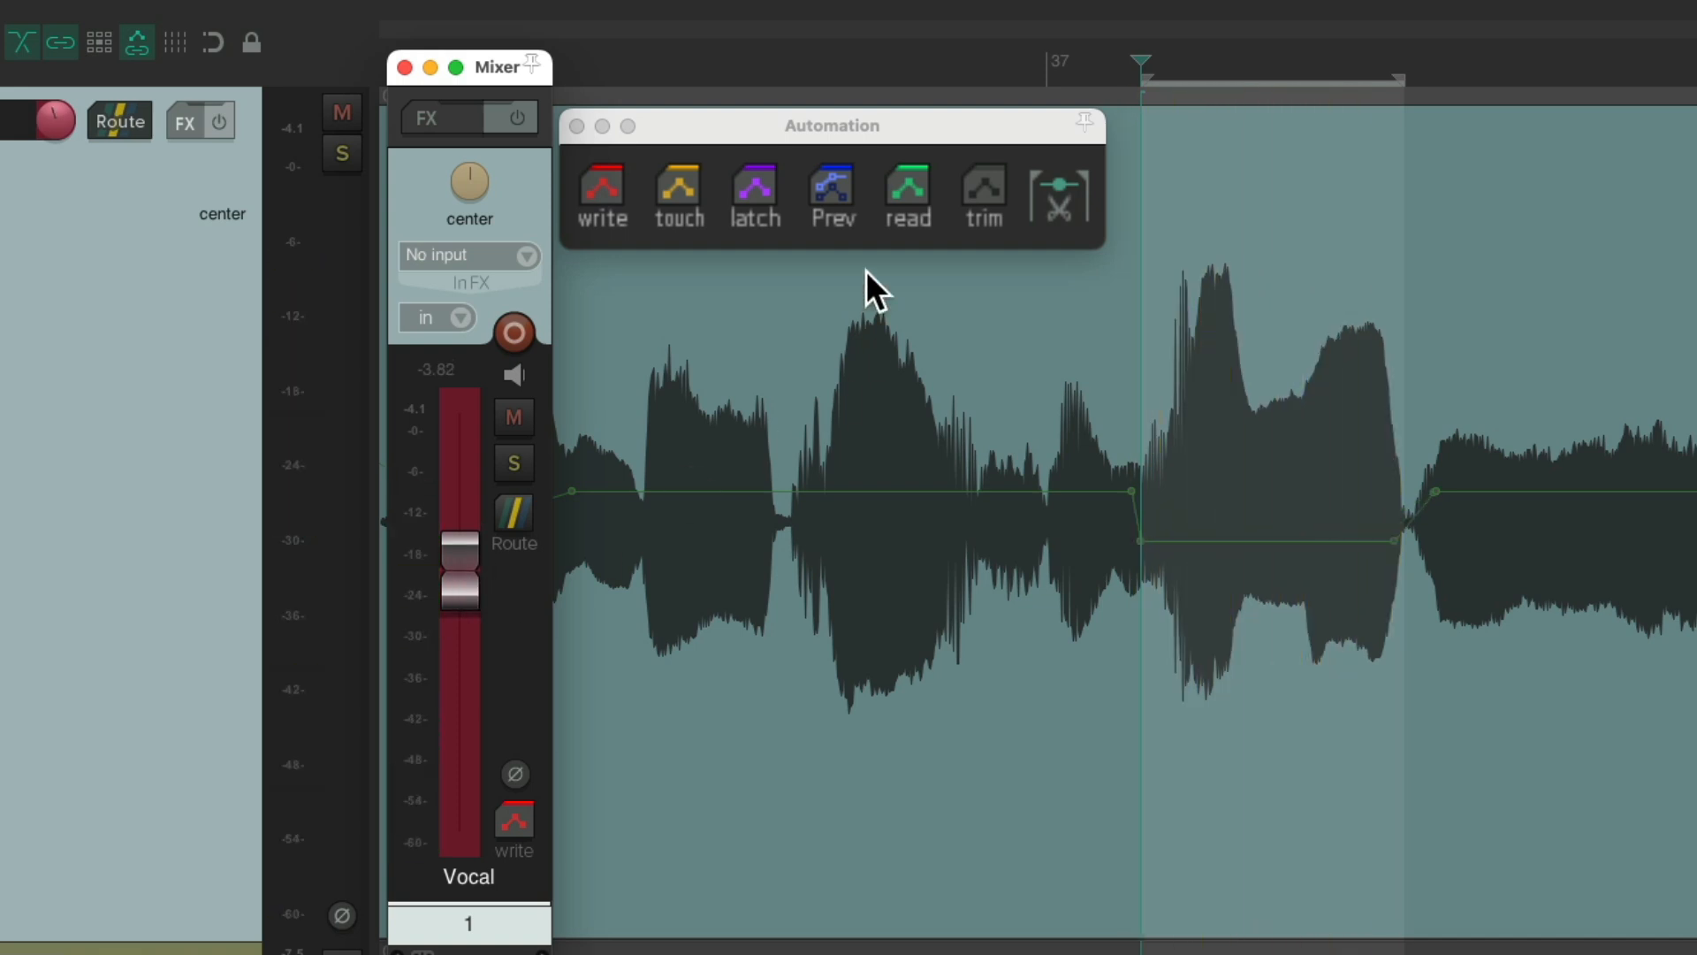
Step: Set the Vocal track to read mode, clear the time selection, and play from before bar 37 into the sustained phrase after the peaks
click(907, 191)
click(1058, 200)
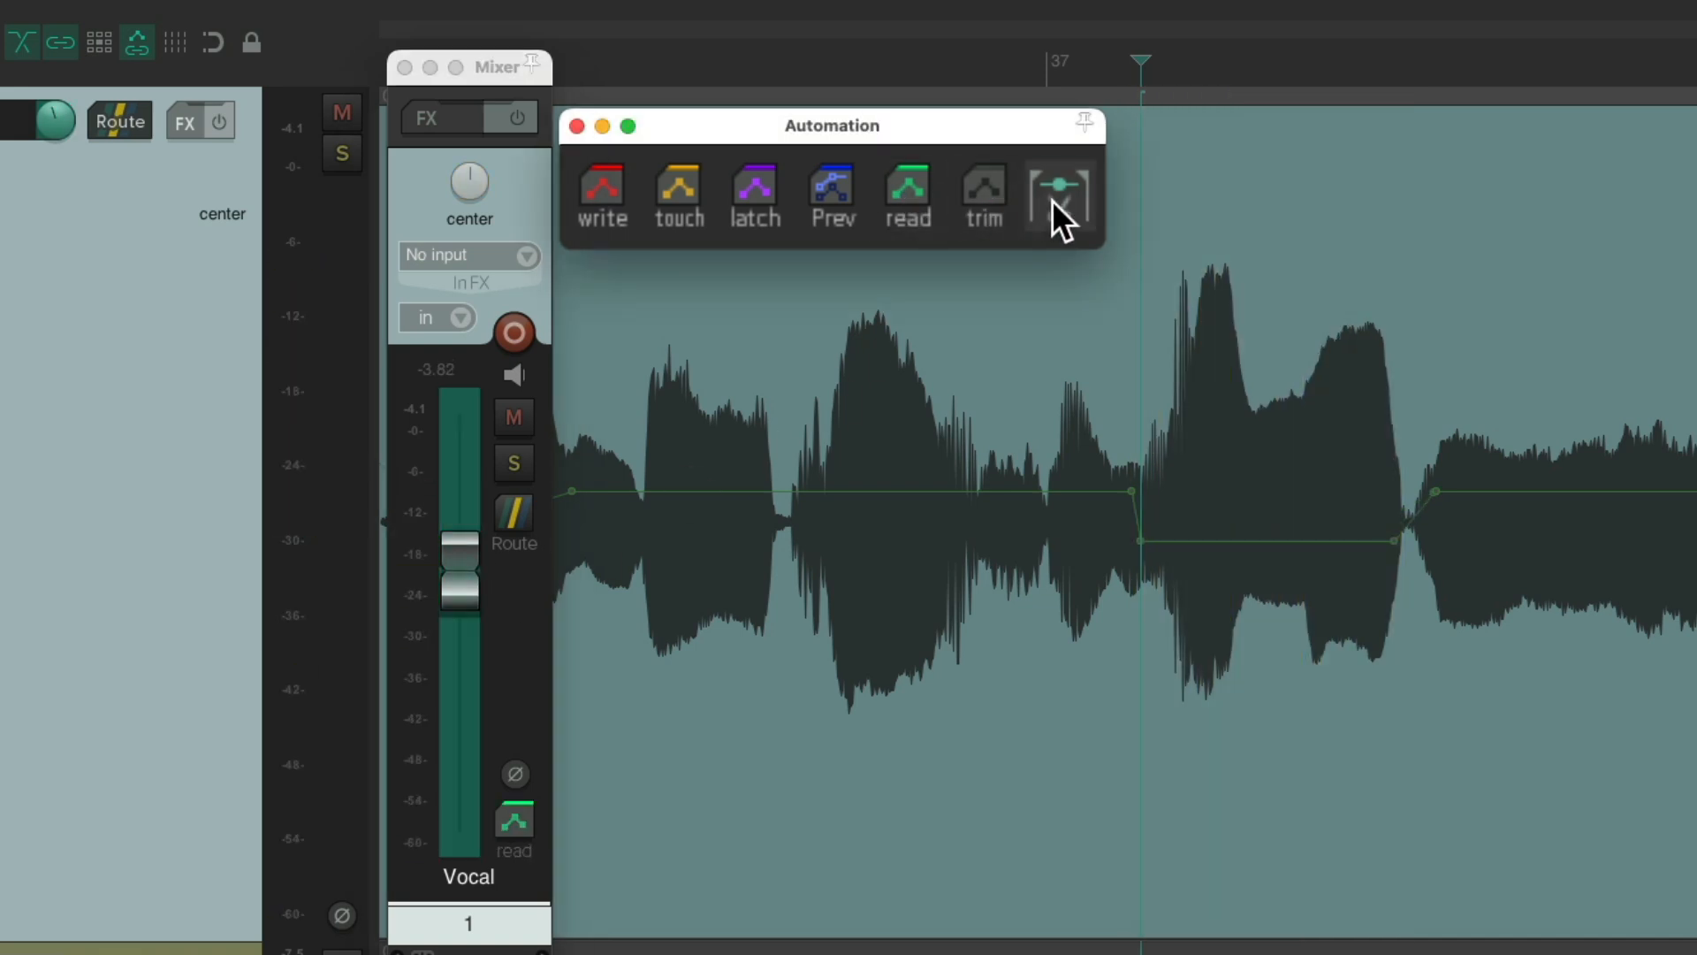
click(776, 63)
key(space)
scroll(901, 585, up, 3)
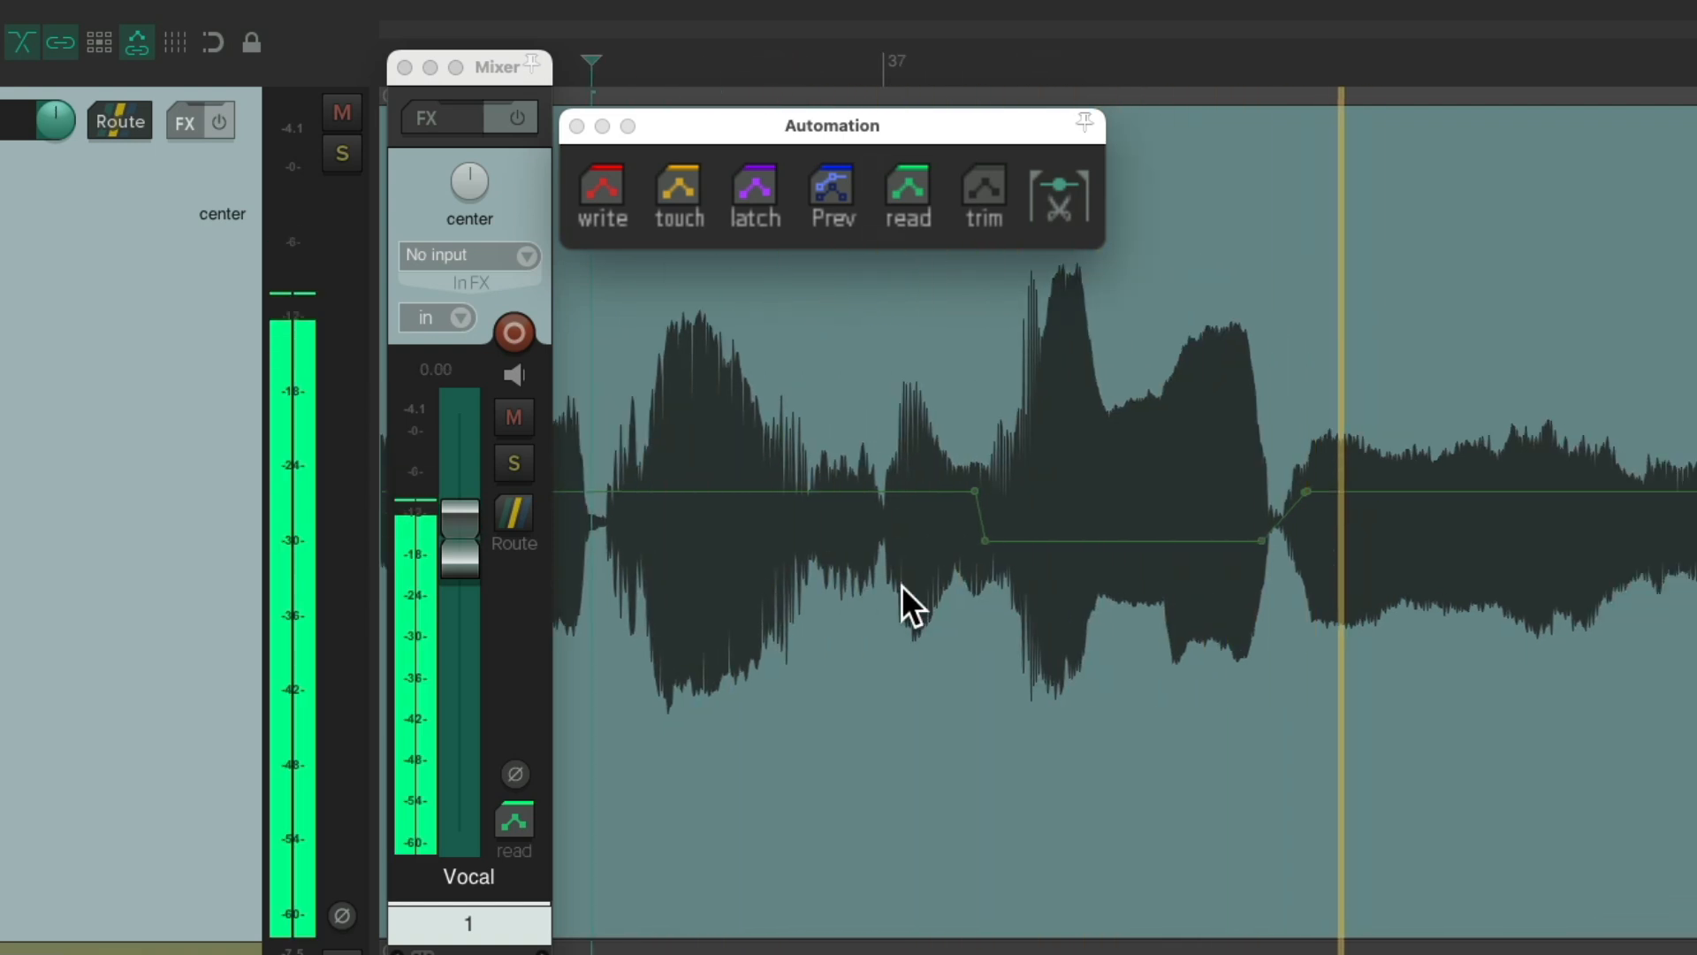
key(space)
Step: Time-select the sustained phrase in the second half of bar 37 and write the Vocal volume there at -2.12 dB
drag(1091, 64, 1668, 66)
drag(1559, 63, 1567, 65)
click(500, 191)
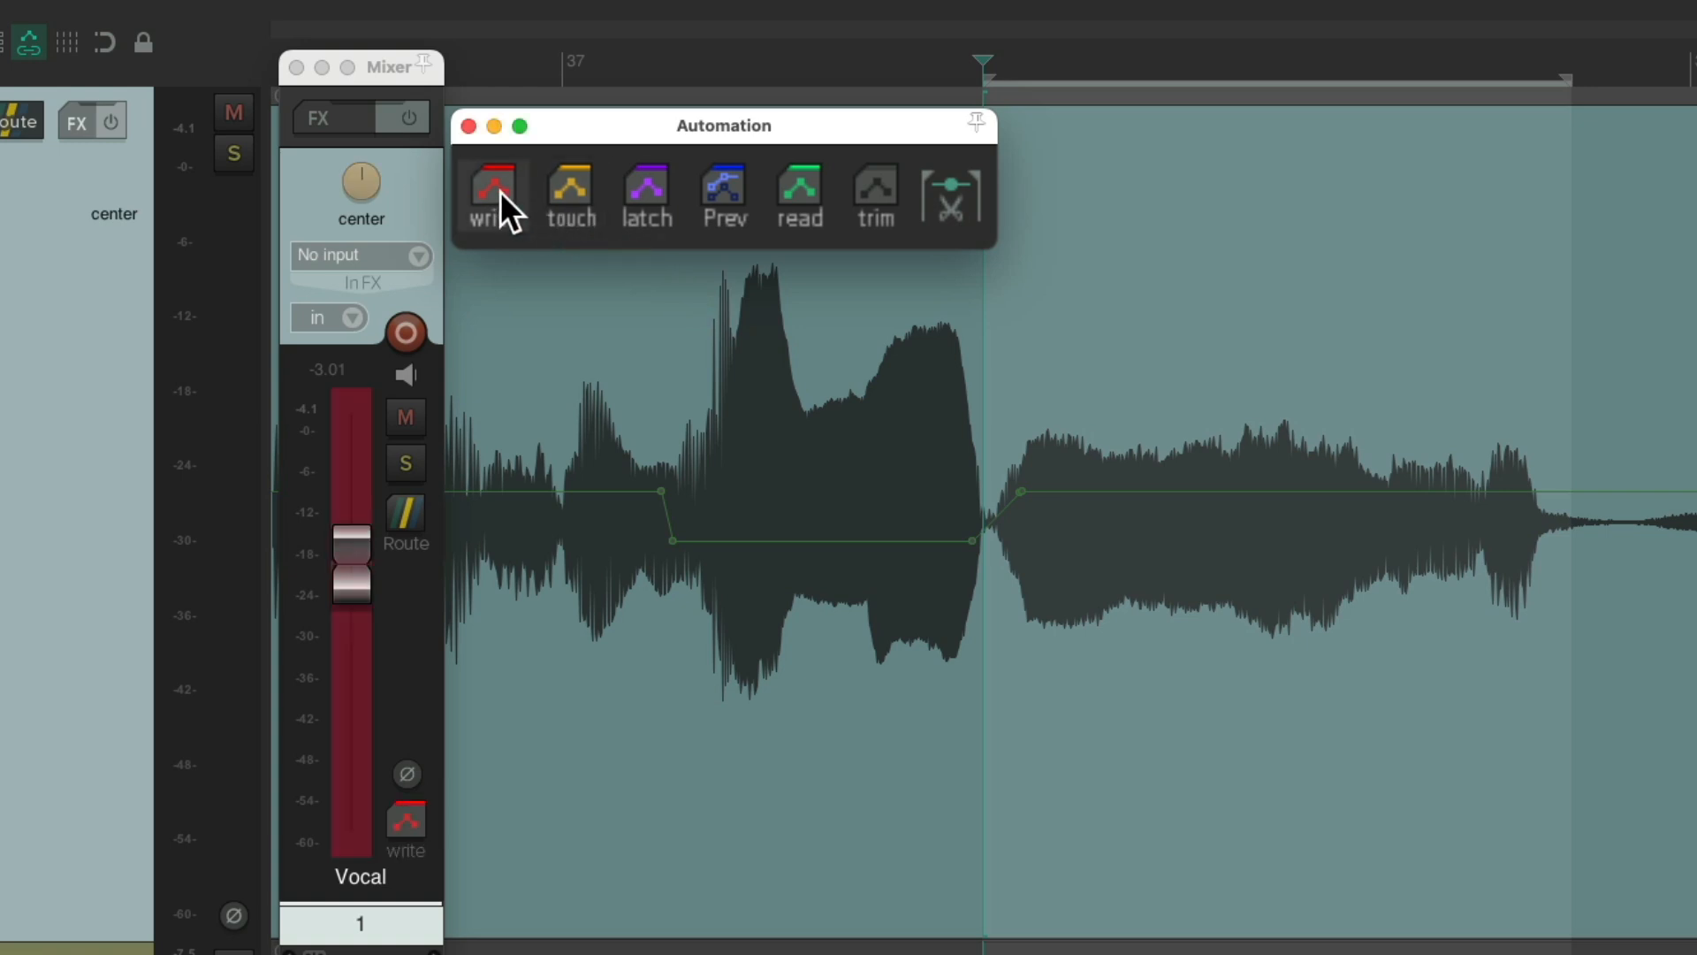
drag(350, 582, 348, 575)
key(space)
key(space)
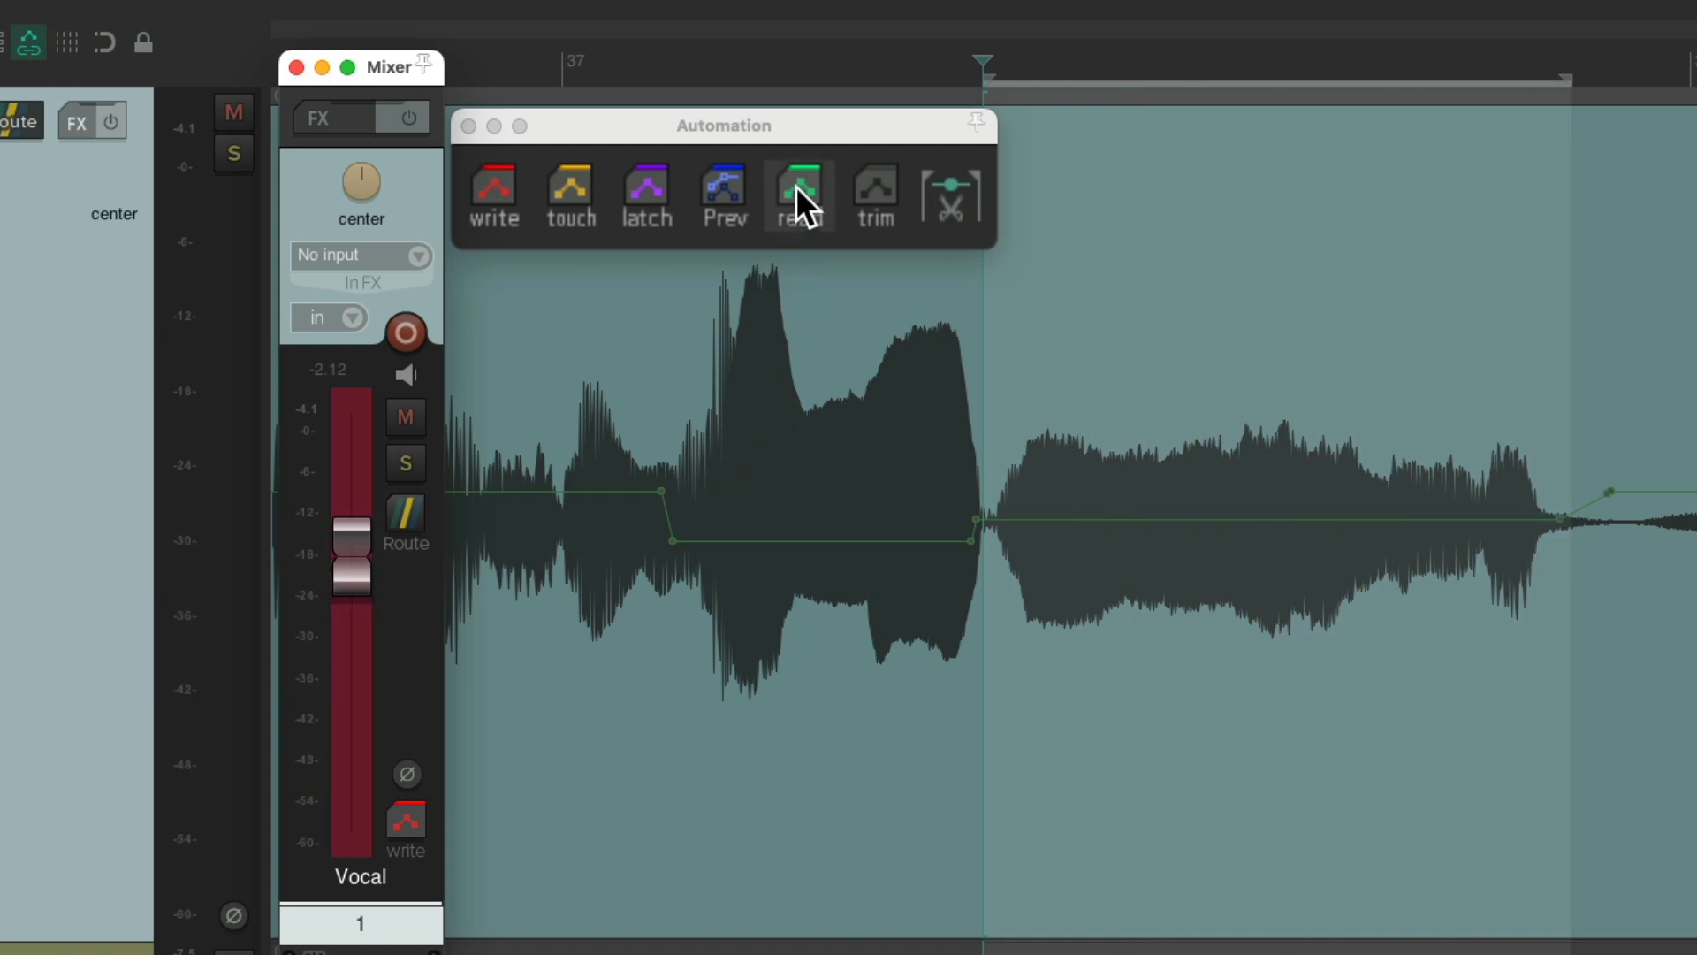
Step: Switch the Vocal track to read mode, remove the time selection, and play from just after bar 36 to around bar 38
click(798, 188)
scroll(919, 378, down, 5)
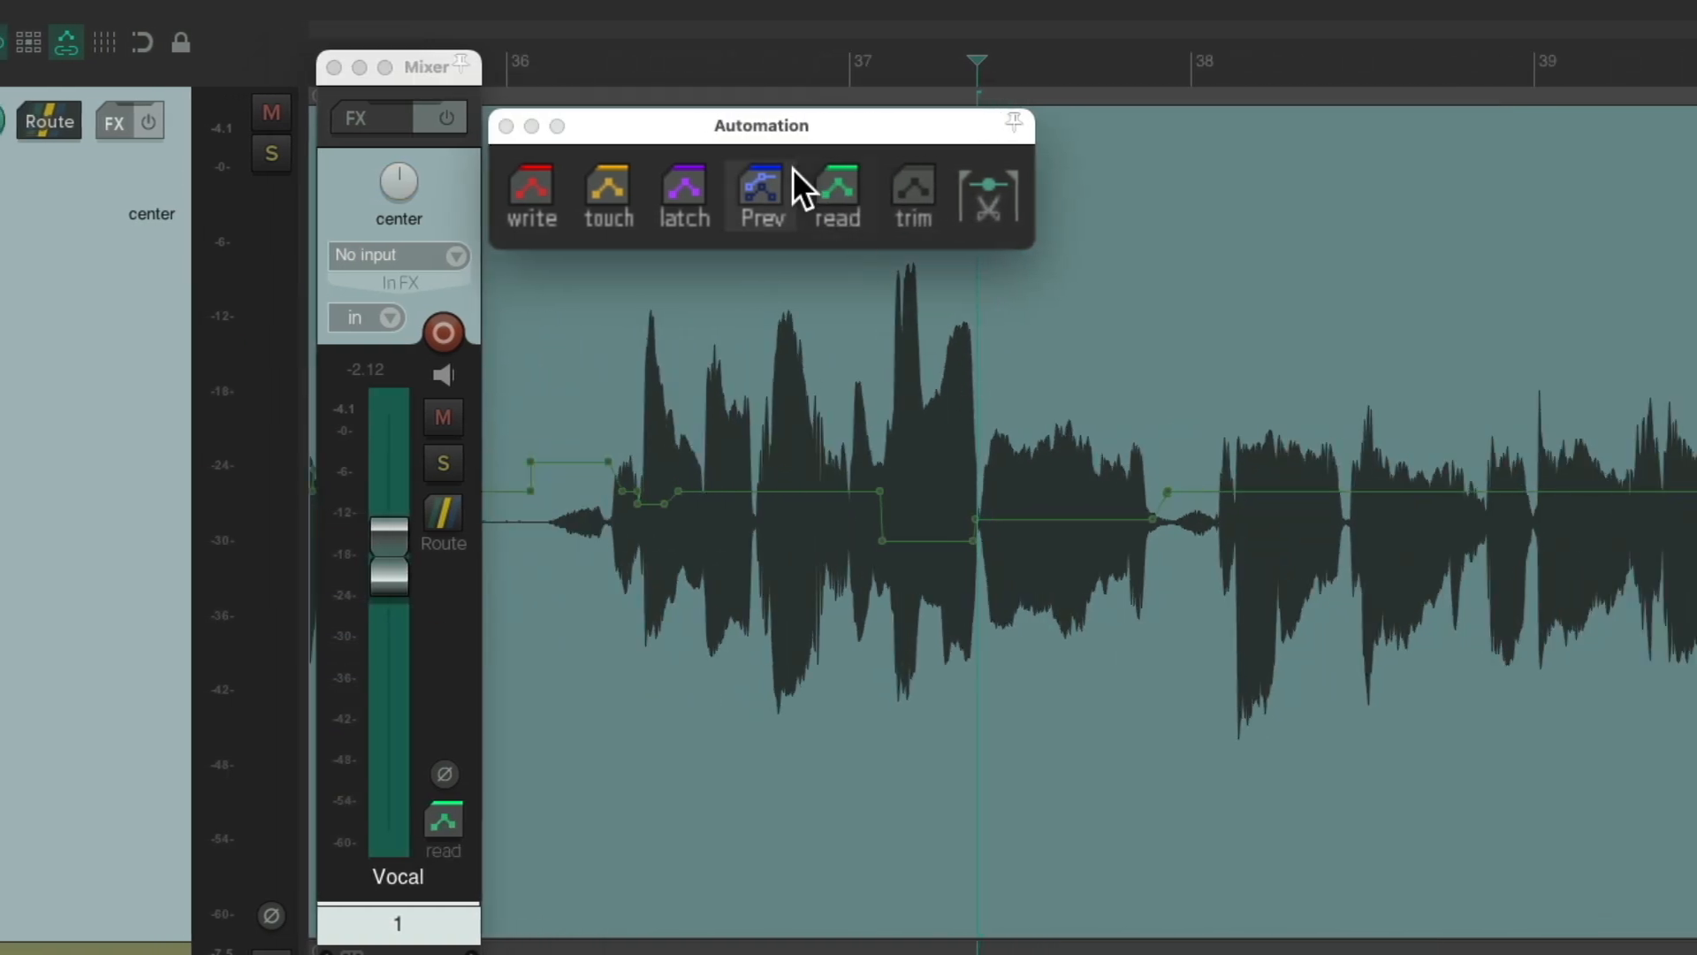
click(528, 58)
key(space)
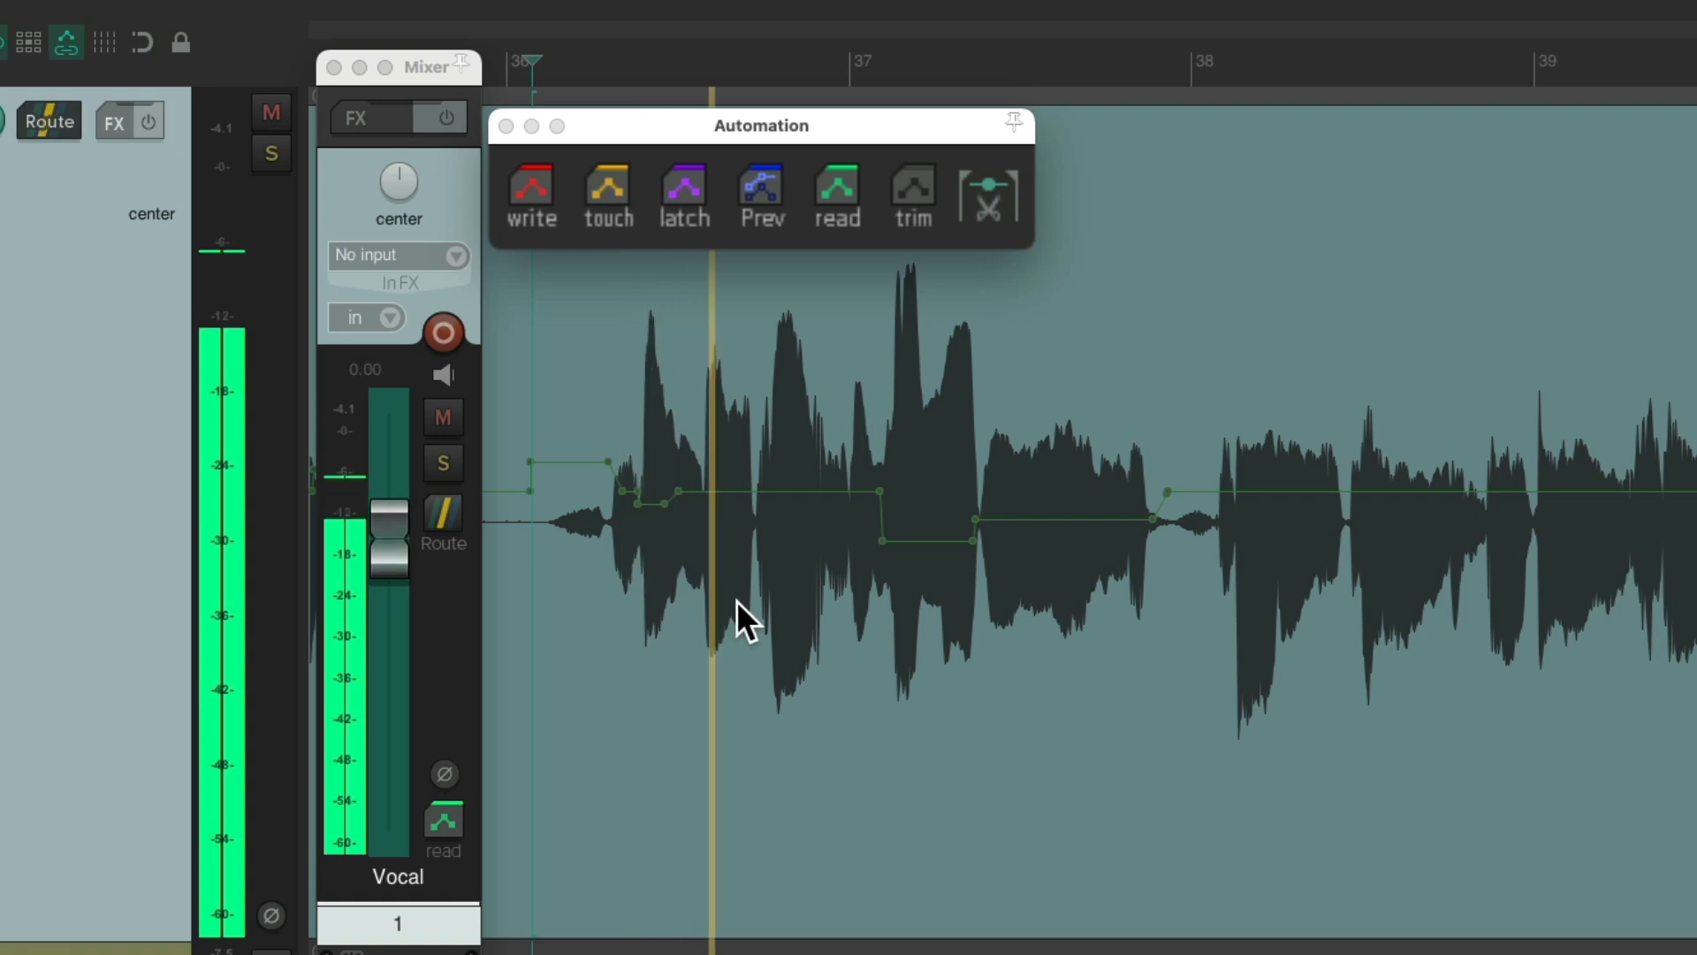
scroll(735, 601, up, 3)
scroll(735, 601, up, 2)
scroll(736, 601, right, 3)
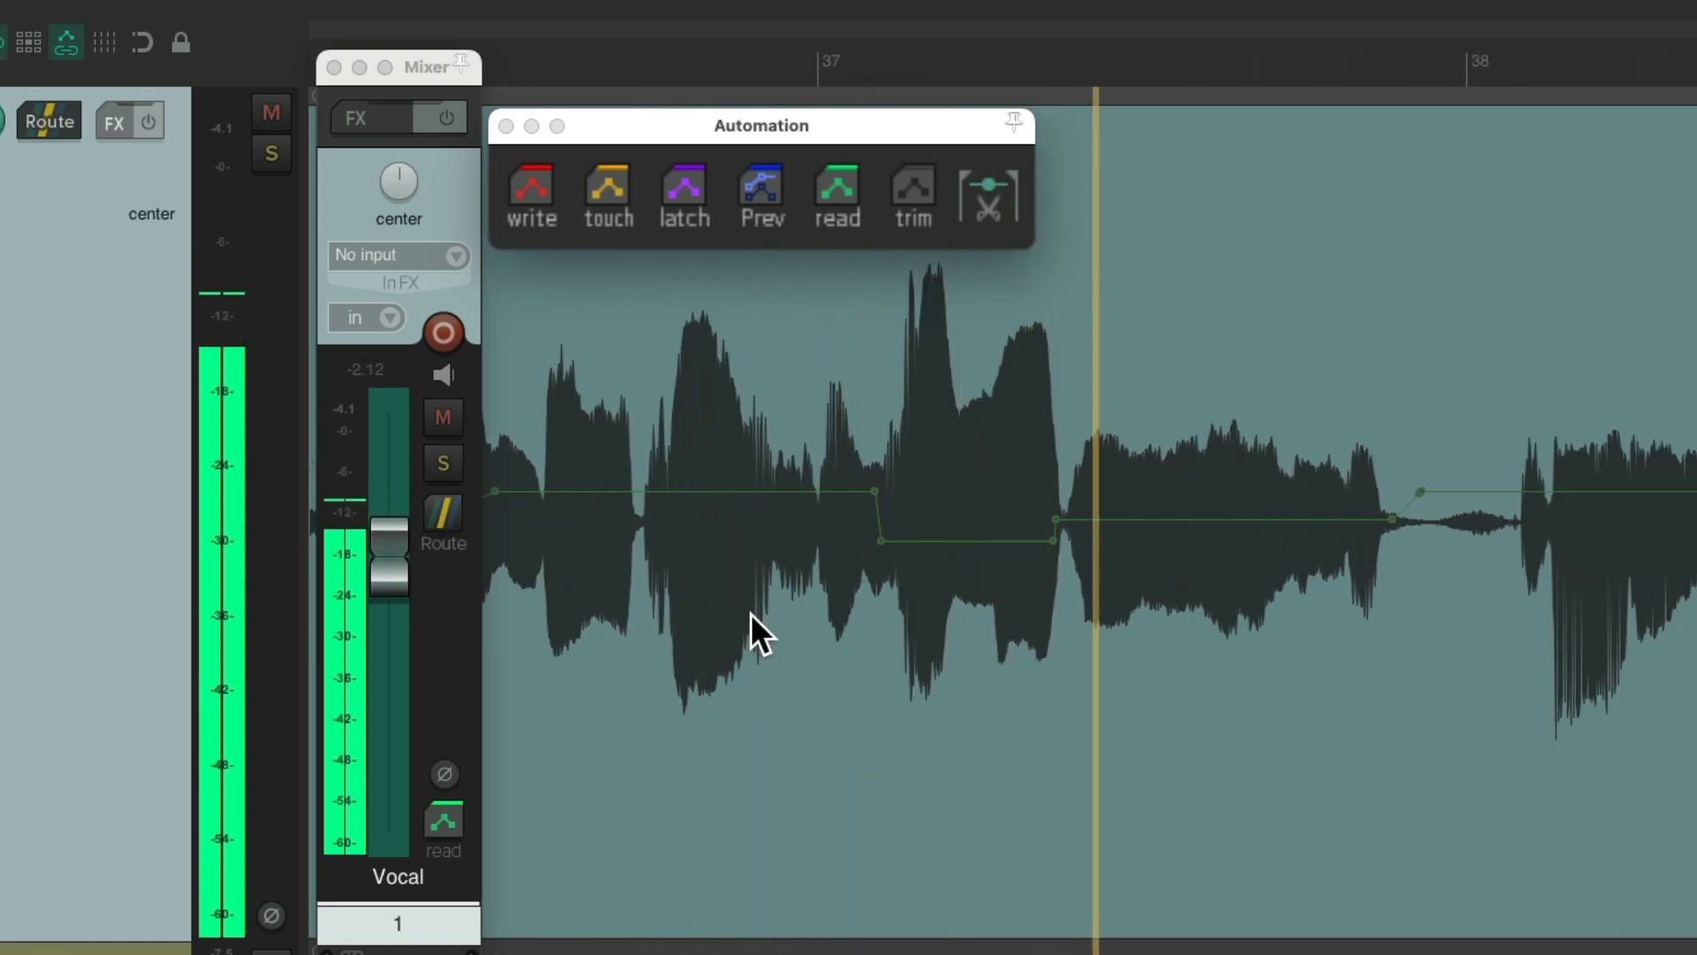
scroll(750, 613, right, 5)
scroll(750, 614, up, 2)
scroll(750, 613, right, 5)
scroll(750, 614, up, 1)
scroll(939, 649, up, 2)
scroll(940, 649, up, 1)
key(space)
Step: Time-select the breath around the start of bar 38 and write the Vocal volume there at 2.70 dB
drag(806, 57, 985, 42)
click(530, 189)
drag(390, 567, 396, 518)
key(space)
Step: Return the Vocal track to read mode, remove the time selection, and play from before the bar 38 breath through bar 39
click(846, 193)
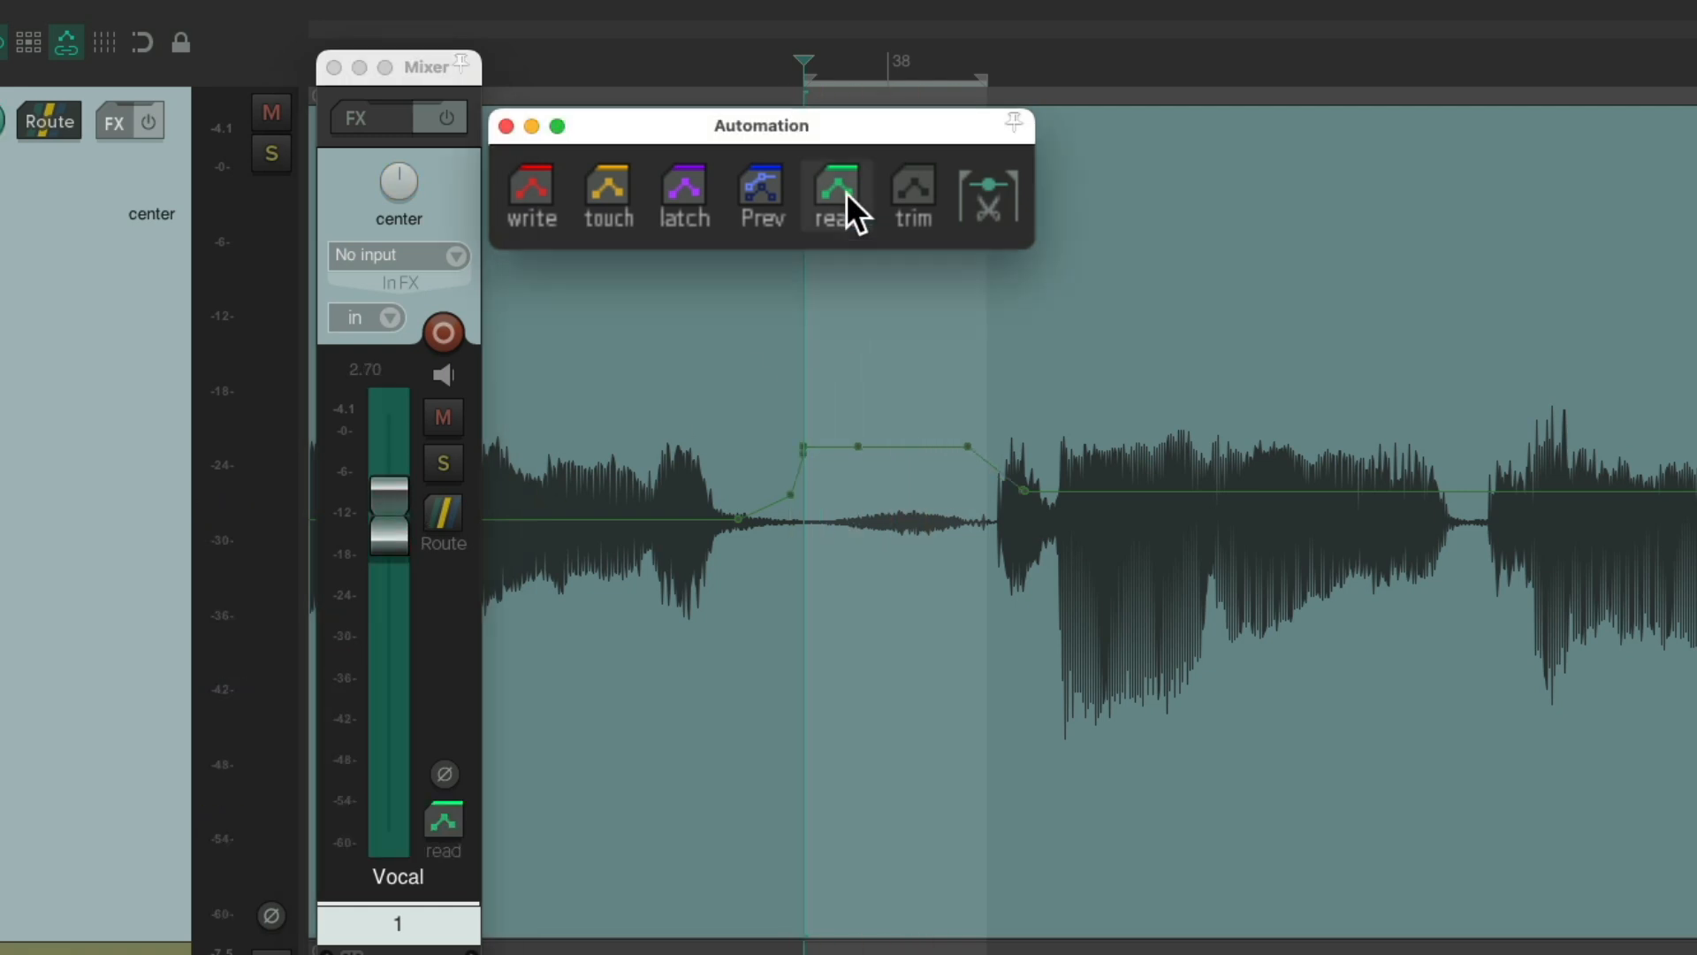
click(989, 199)
click(653, 56)
key(space)
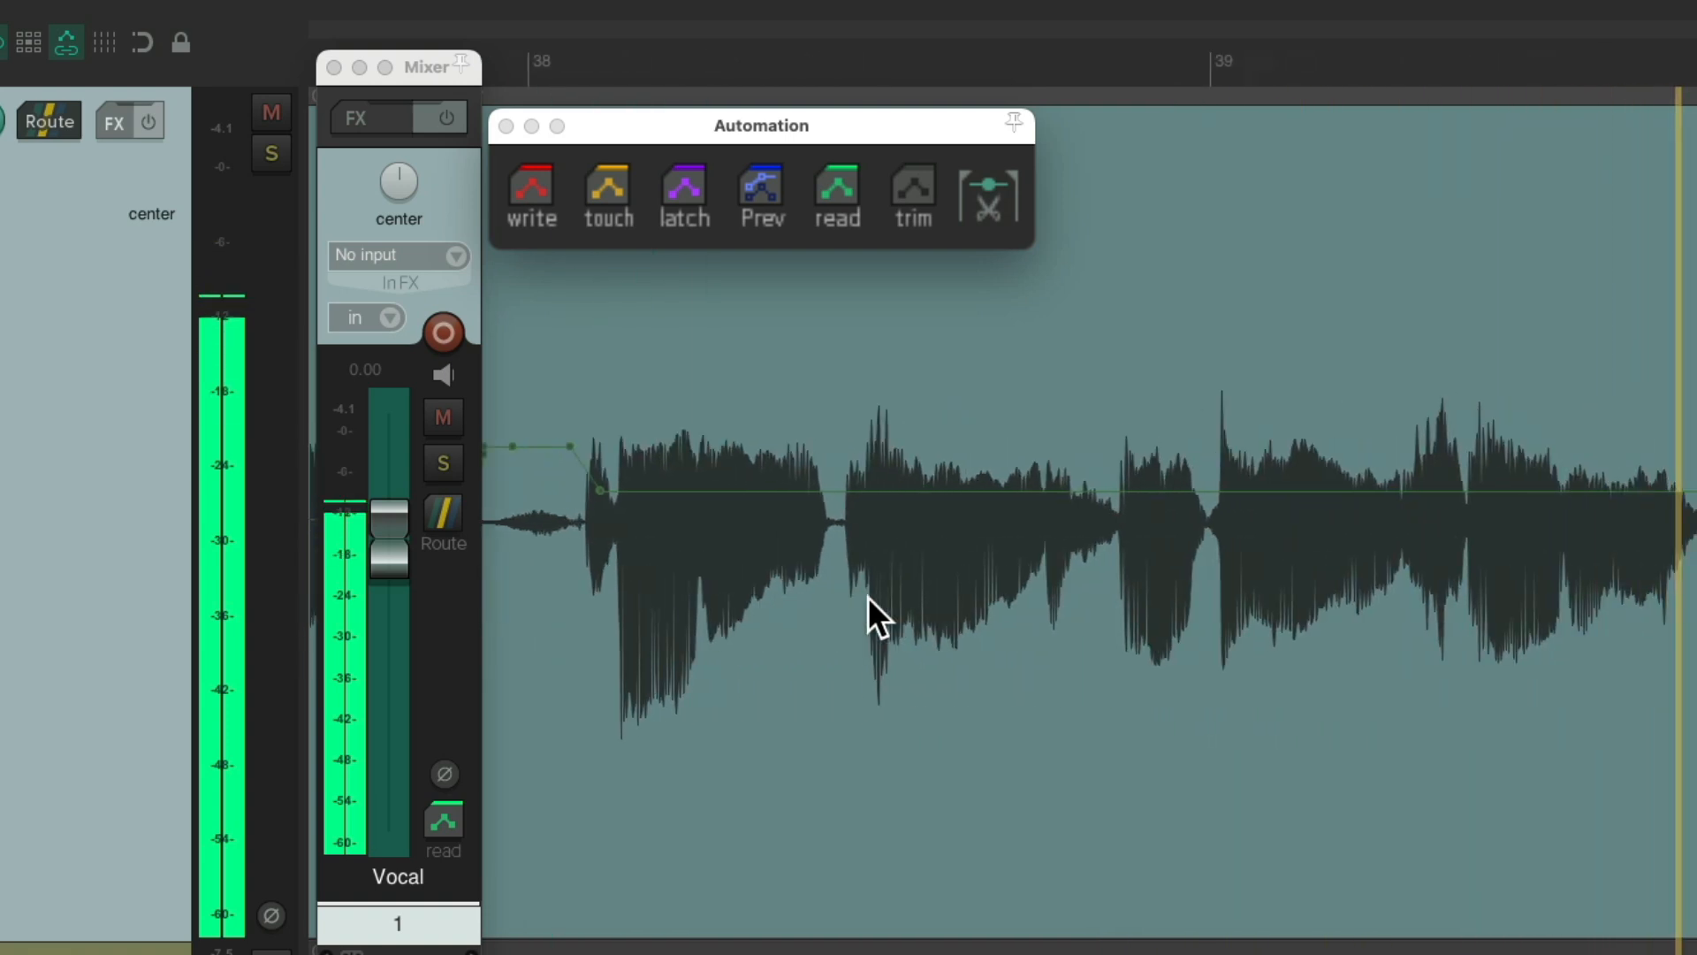
key(space)
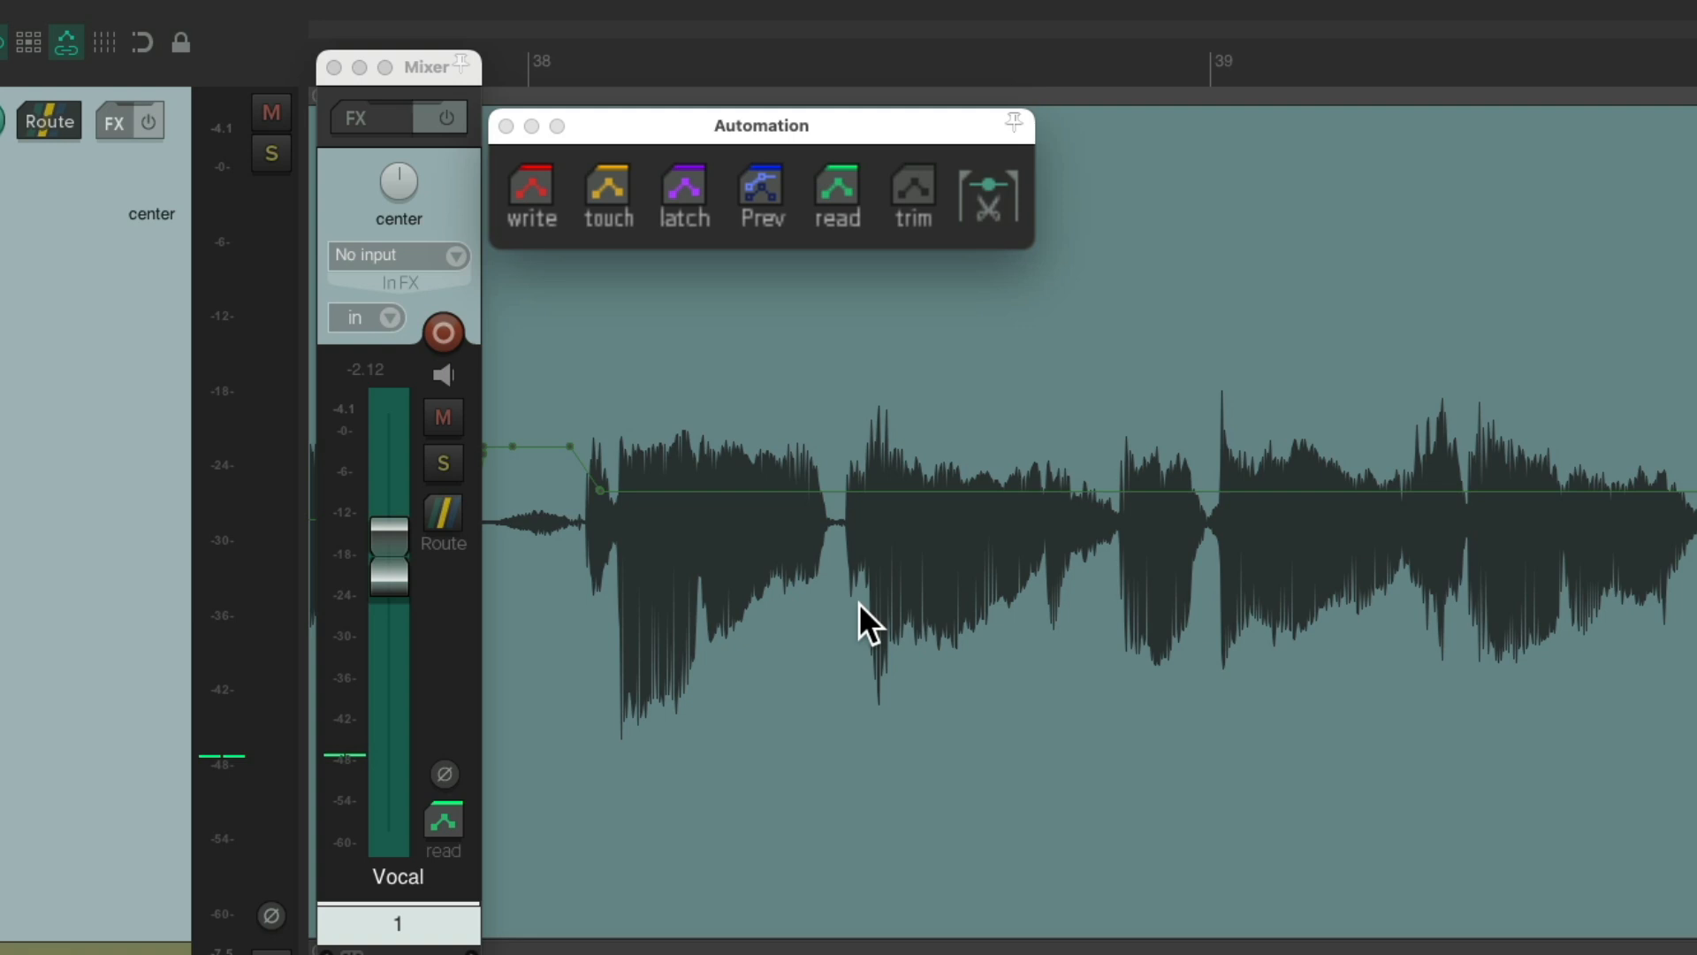
Step: Play the automated vocal in read mode from its beginning before bar 33 to past bar 39
scroll(857, 603, down, 5)
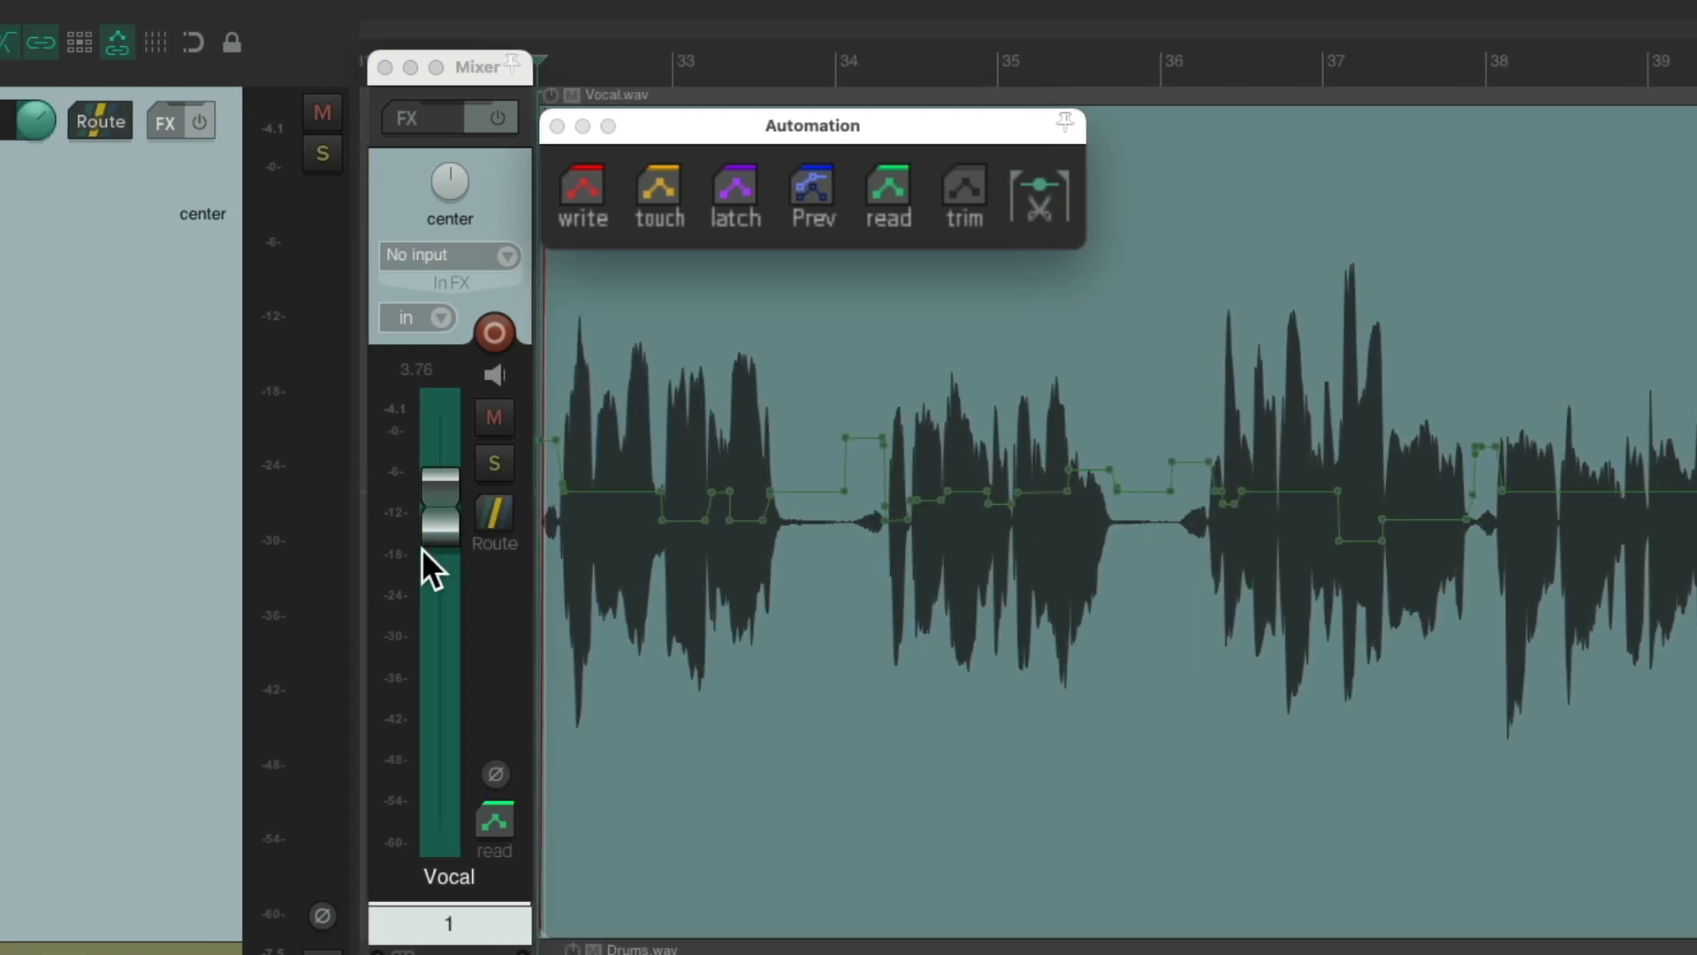
click(878, 194)
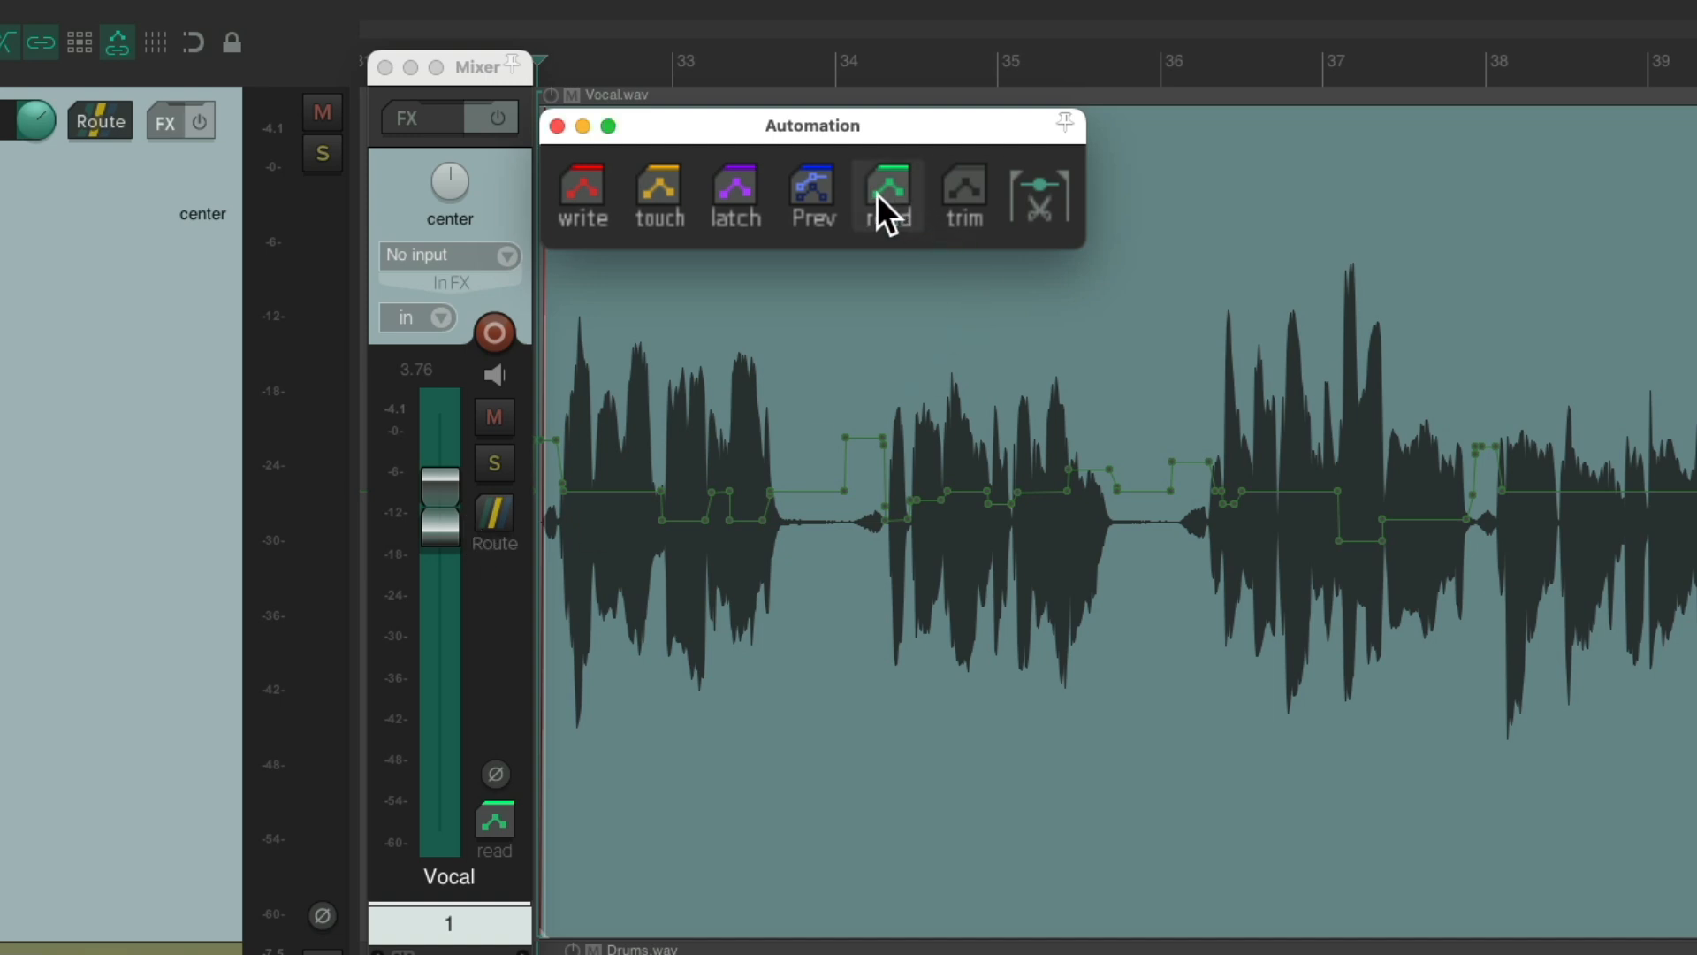
key(space)
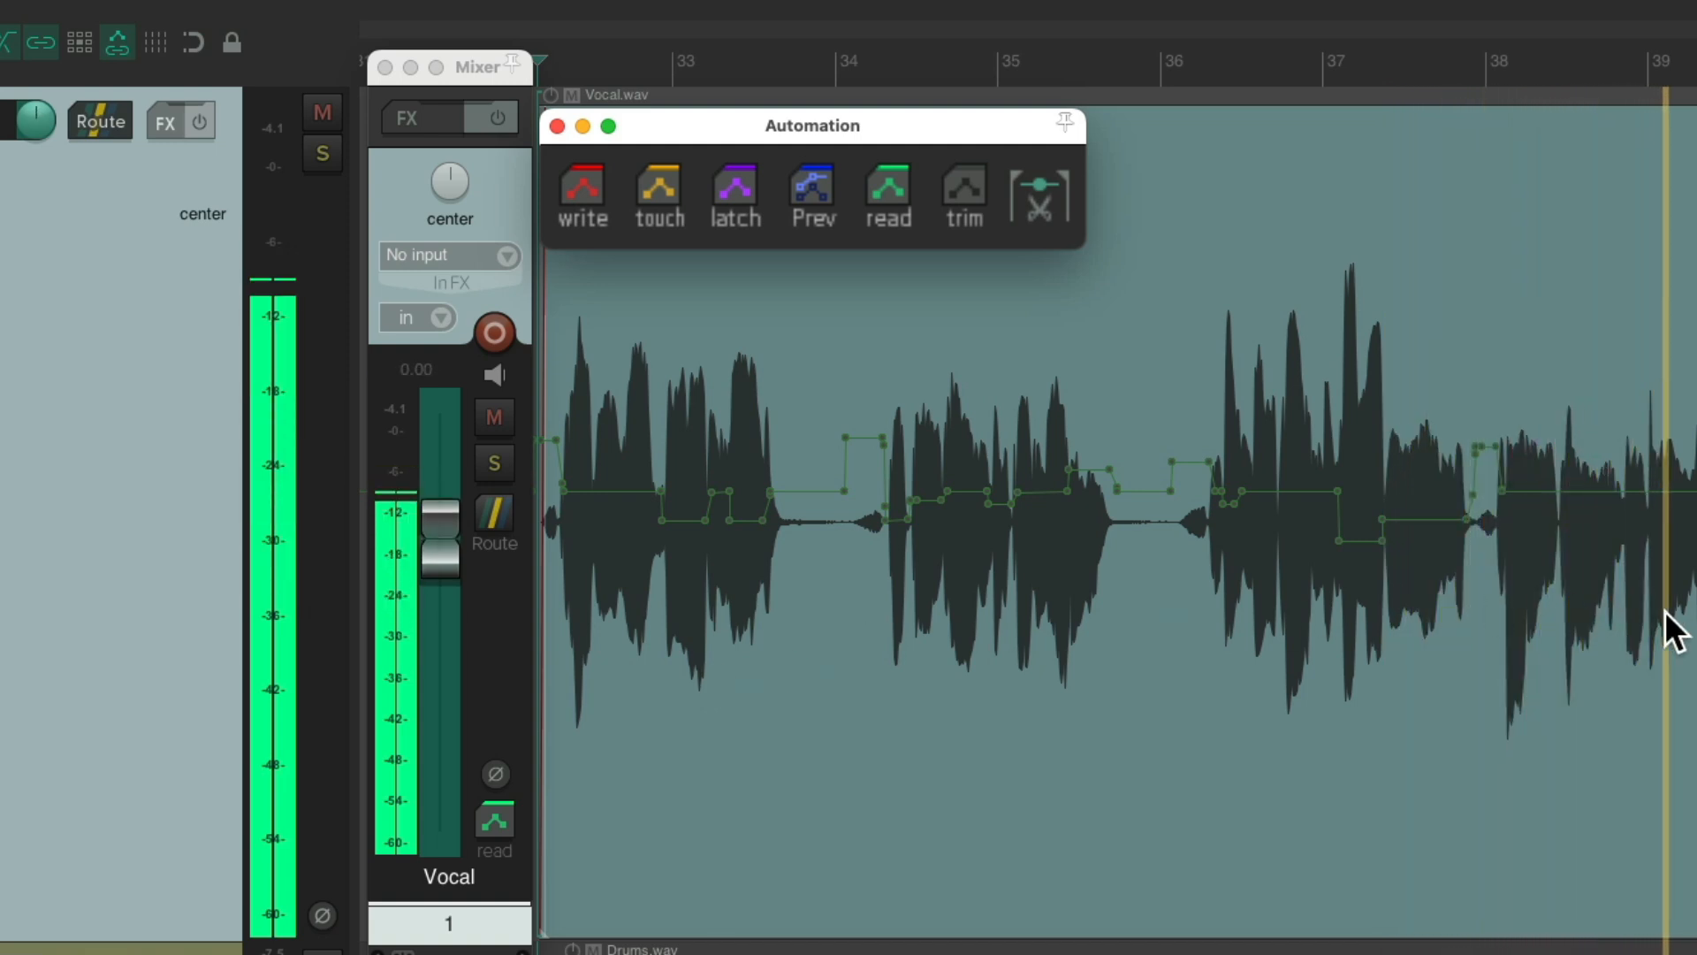
Step: Time-select the first loud word after the bar 38 breath and write the Vocal volume there at -2.08 dB
scroll(1661, 623, up, 5)
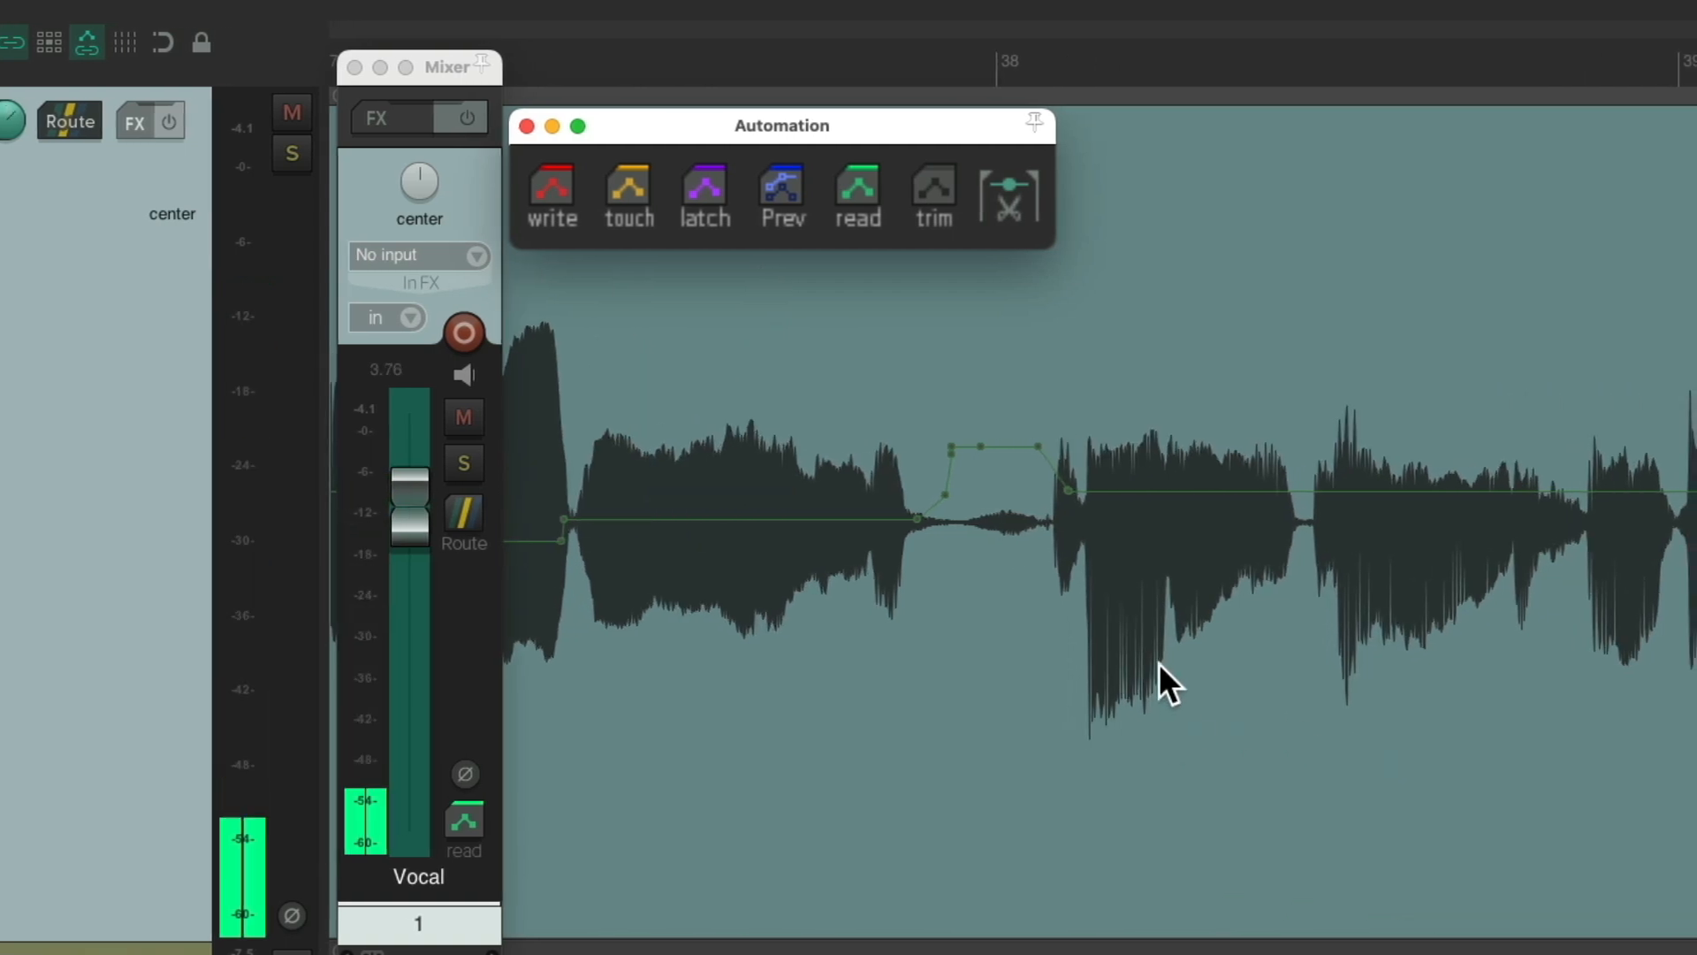
drag(1045, 55, 1310, 53)
click(558, 190)
click(416, 516)
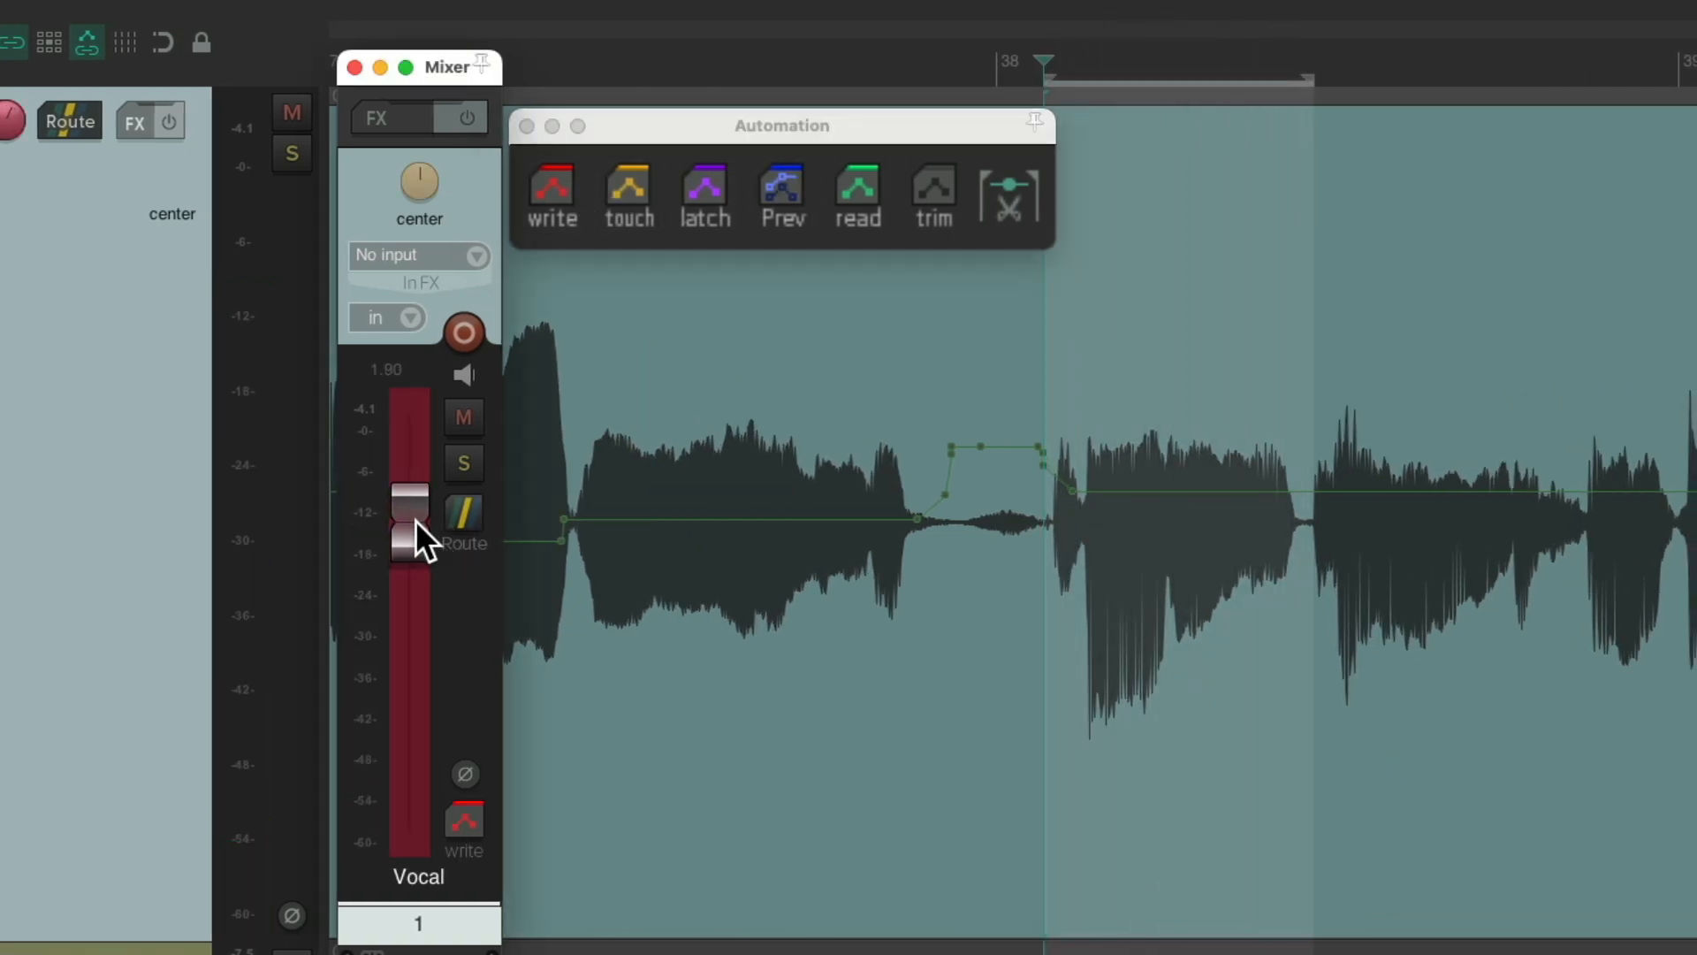
drag(412, 544, 411, 555)
key(space)
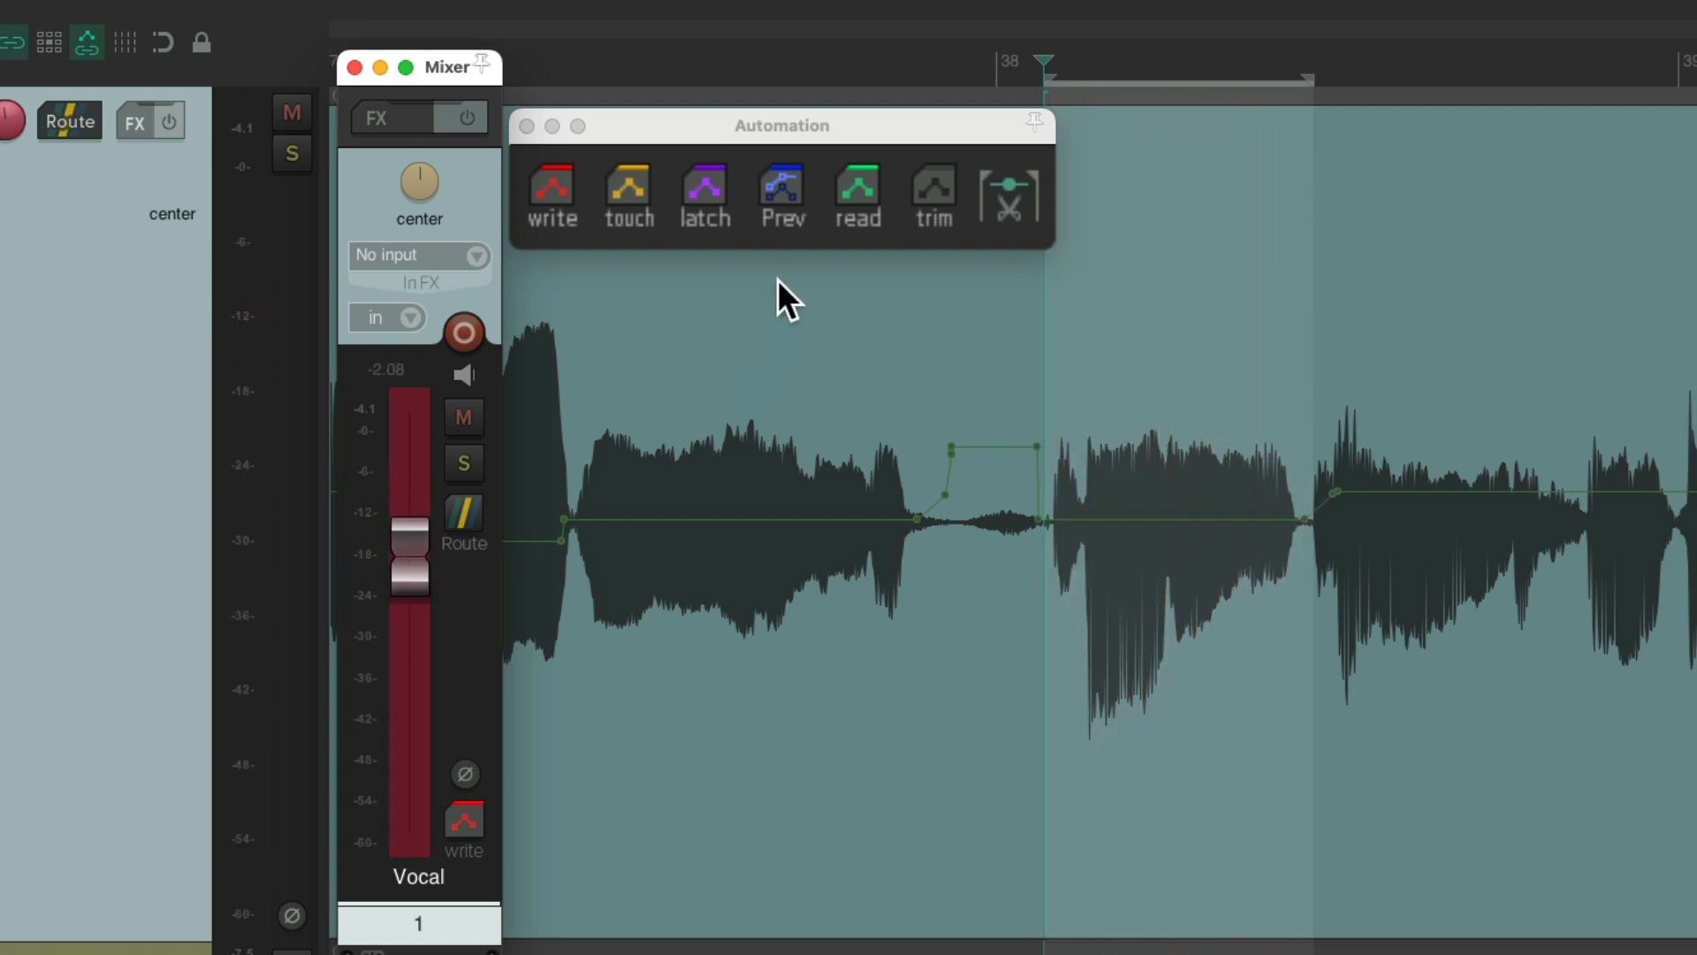
Step: Set the Vocal track to read mode, remove the time selection, and play from the phrase before bar 38 to near bar 40
click(862, 190)
click(1000, 188)
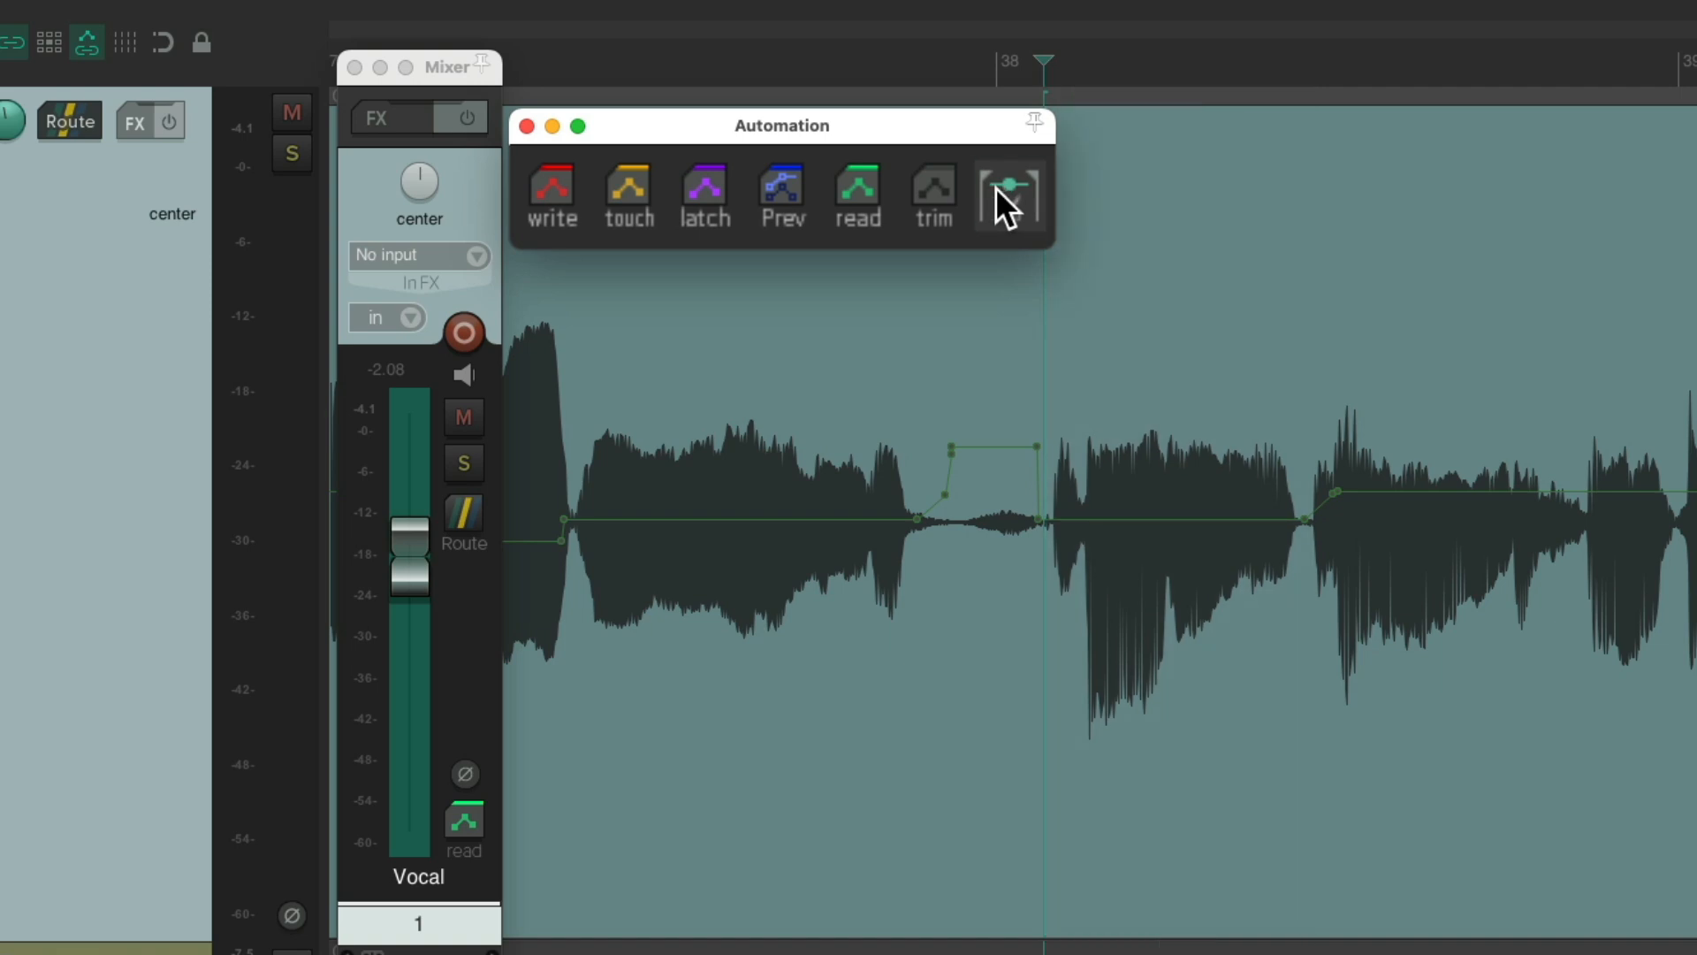
click(573, 44)
key(space)
scroll(813, 469, down, 3)
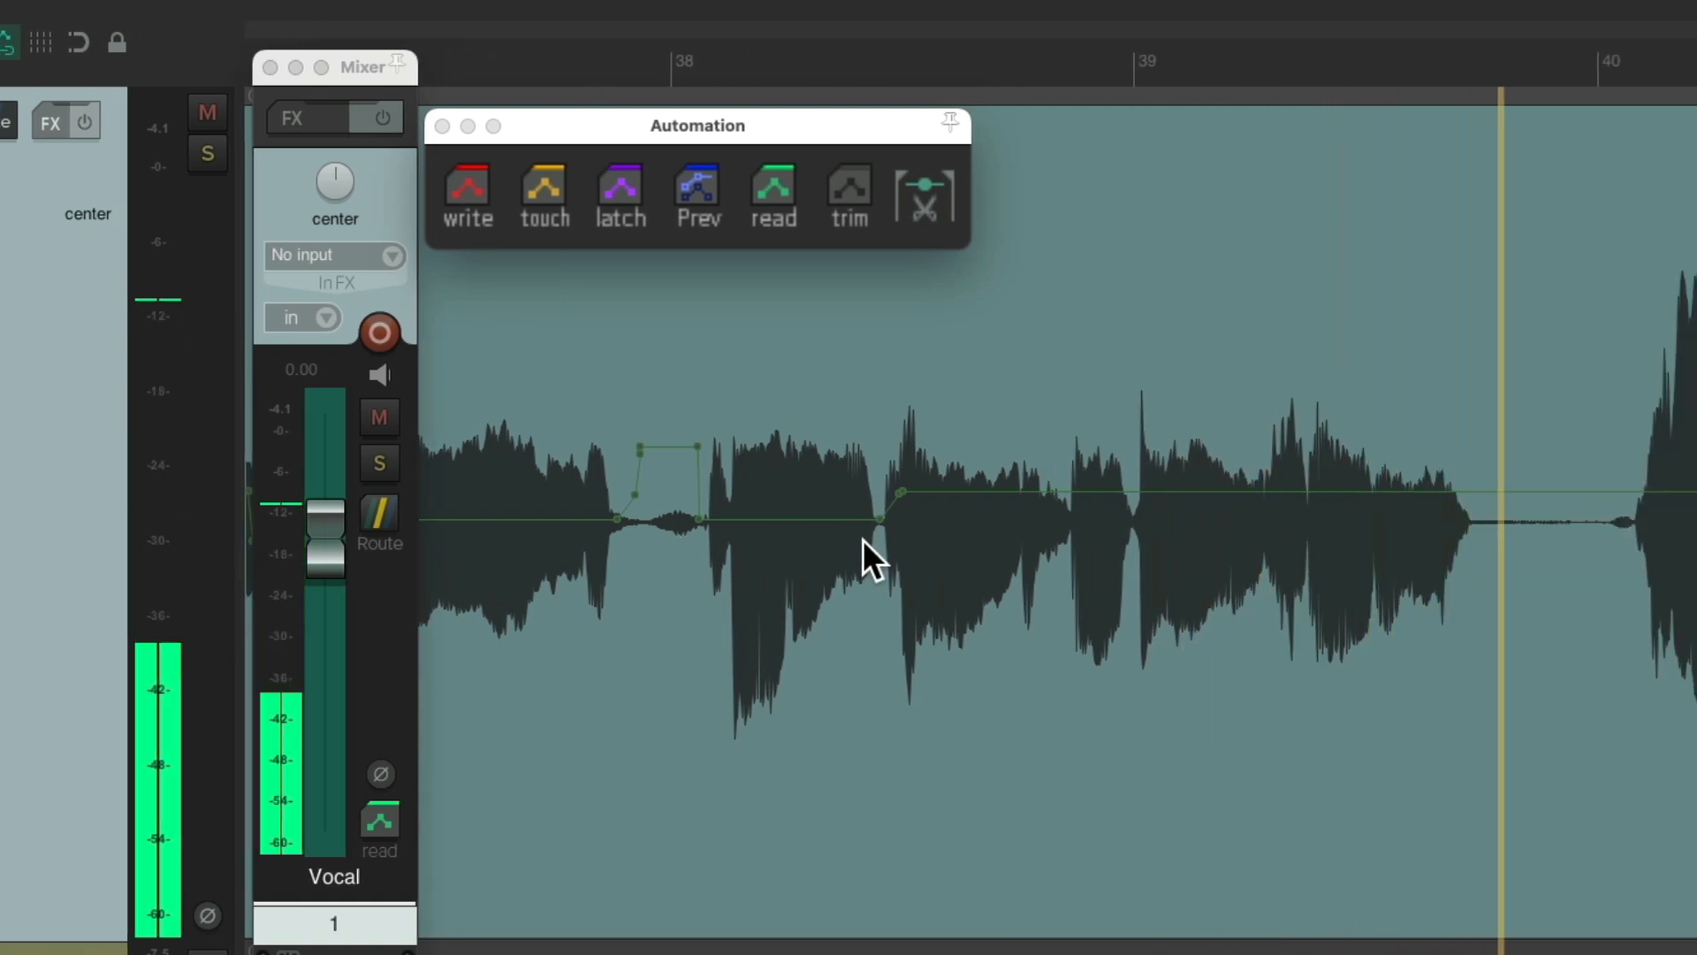
Step: Time-select the phrase from just before bar 39 to its fading end and write the Vocal volume there at -0.80 dB
drag(1051, 70, 1495, 70)
click(460, 181)
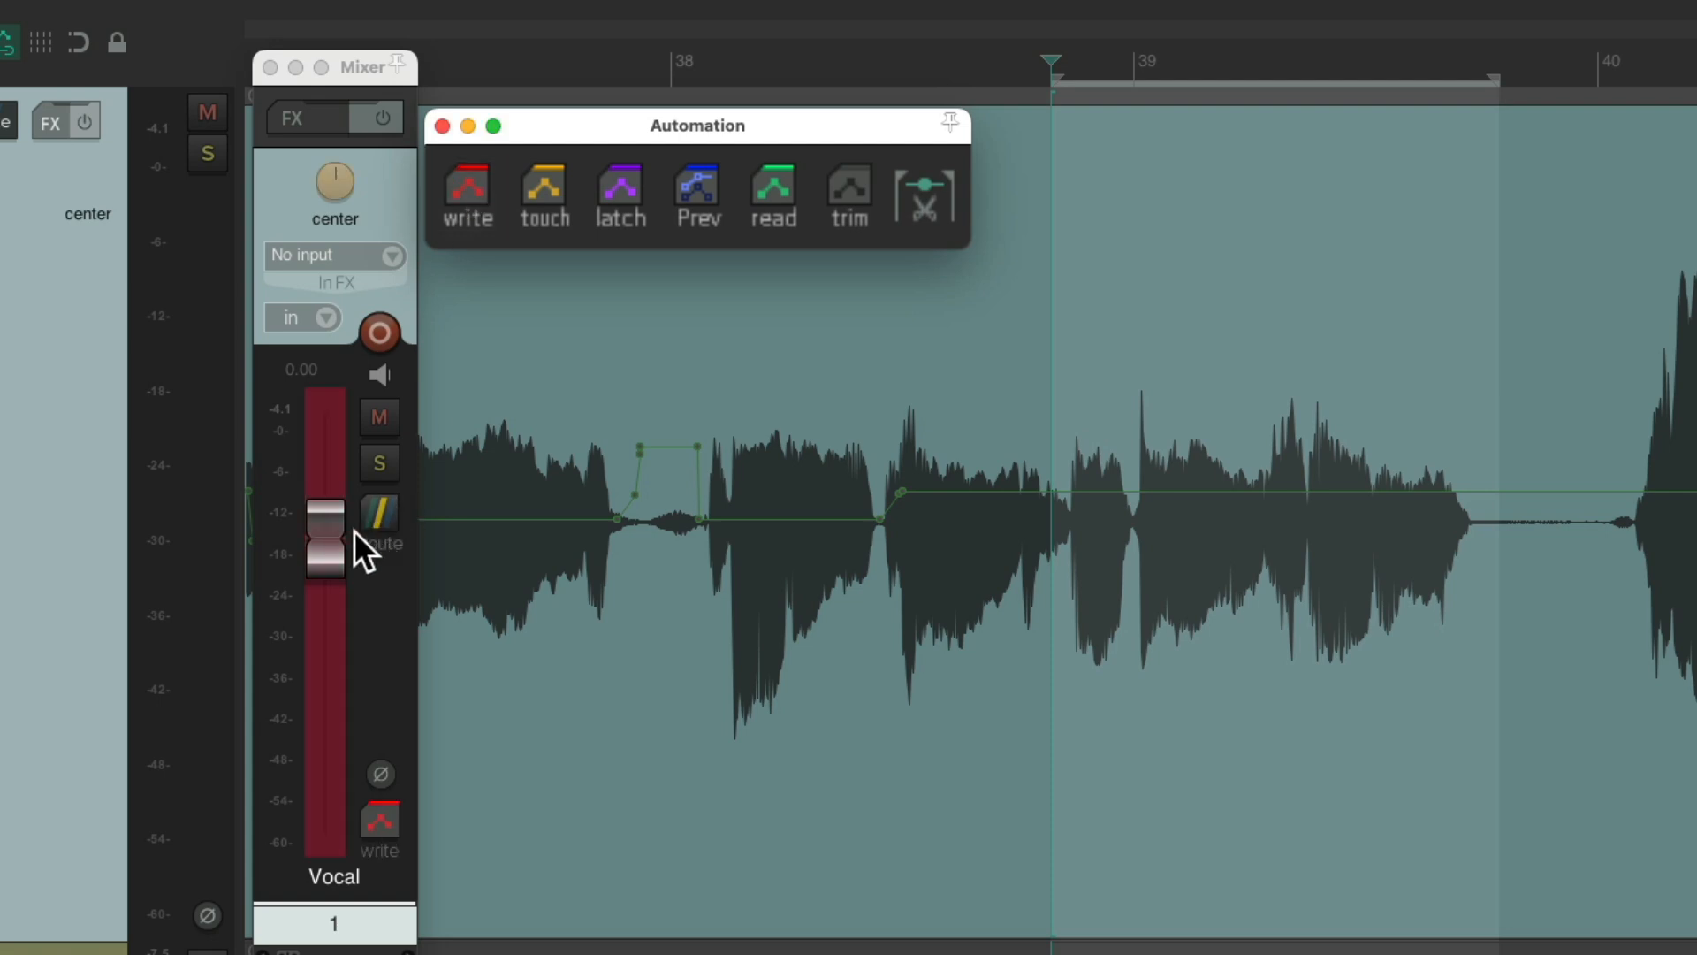
click(331, 539)
key(space)
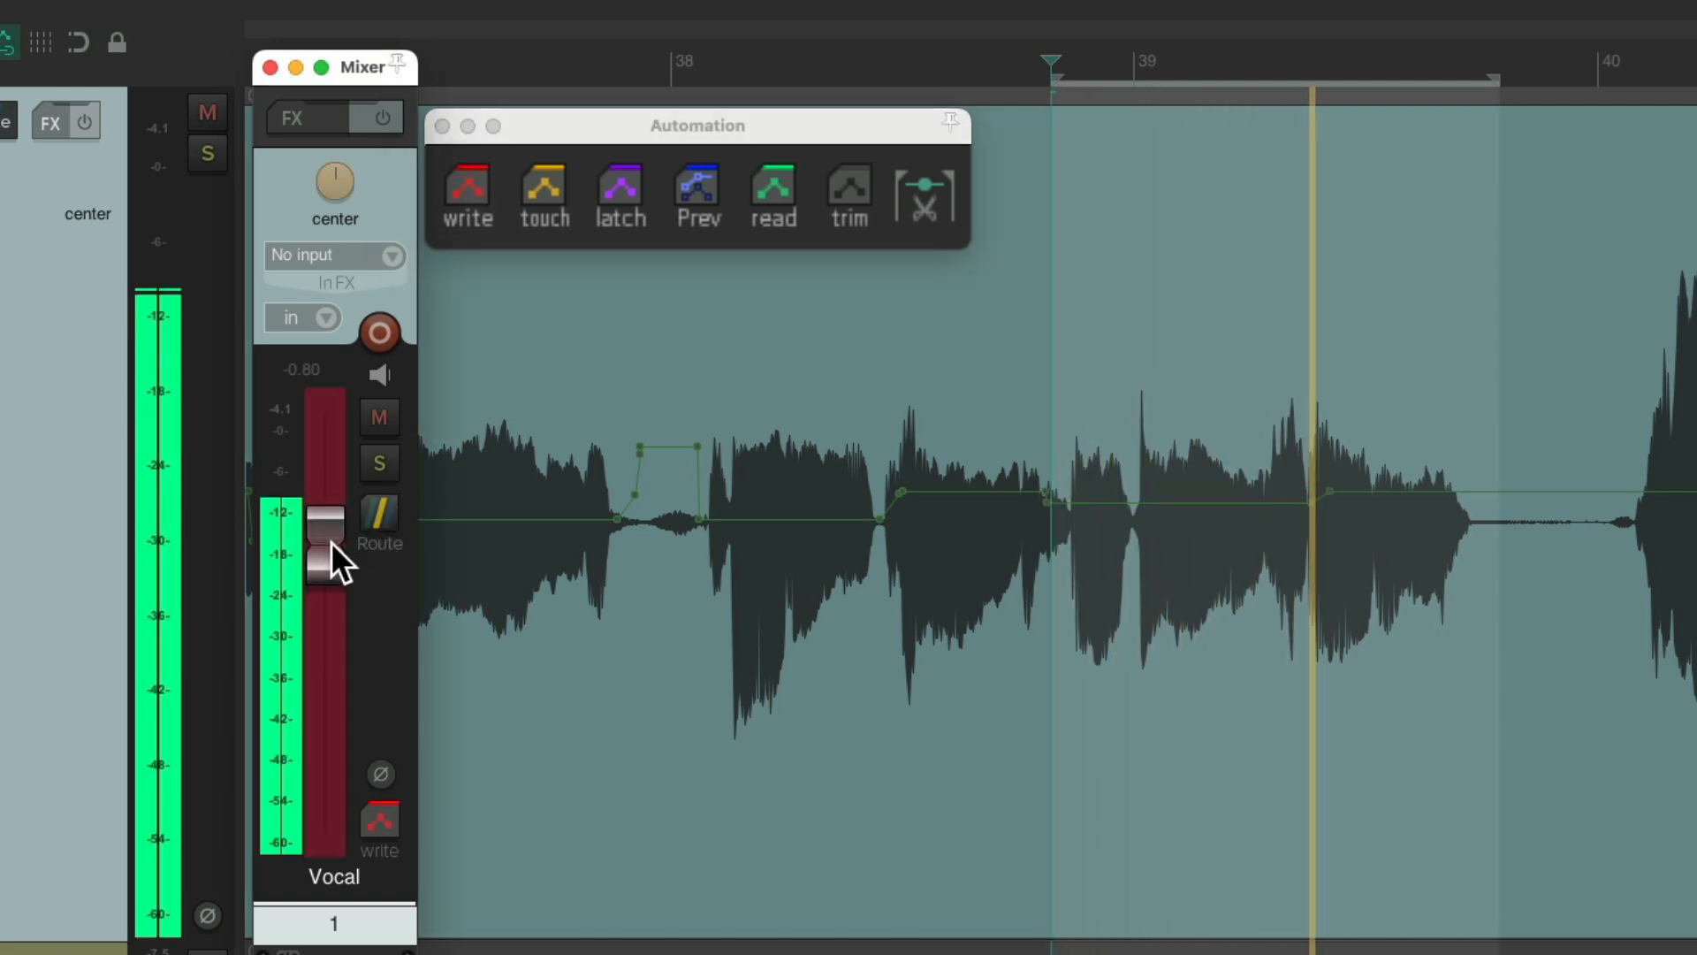
Step: Return the Vocal track to read mode, remove the time selection, and play the vocal from its beginning
click(774, 182)
click(914, 182)
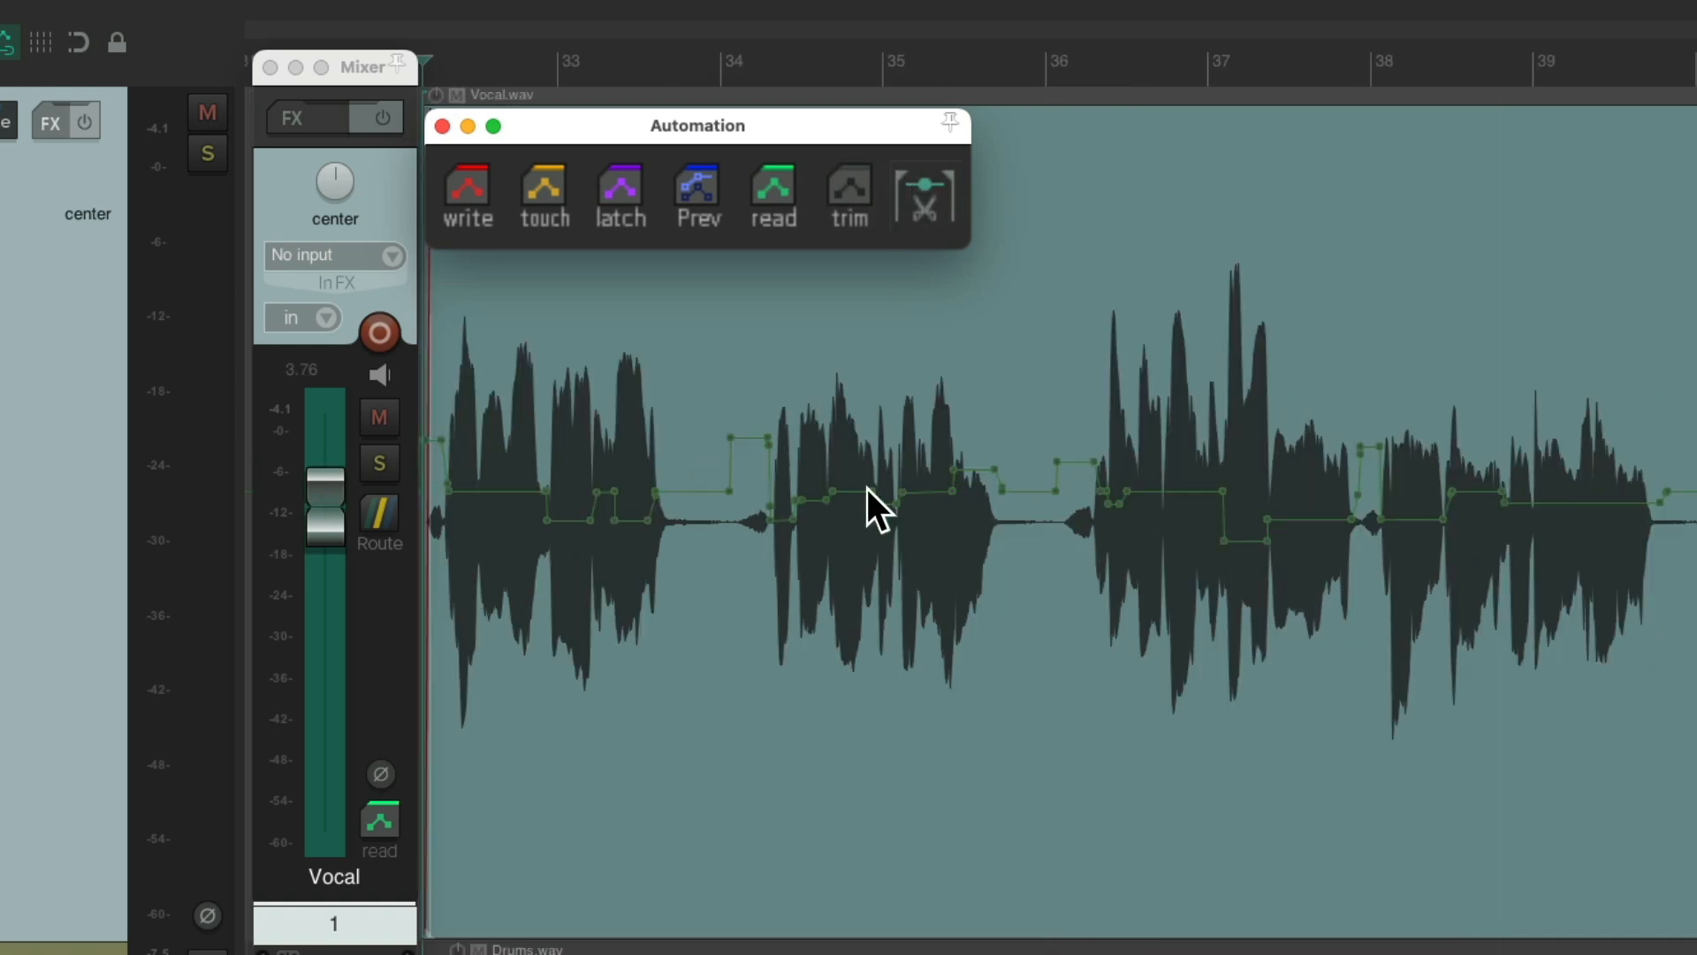
key(space)
Step: Time-select the long word just before bar 35 and write the Vocal volume there at -0.36 dB, then rewrite it at -0.10 dB
scroll(742, 597, up, 8)
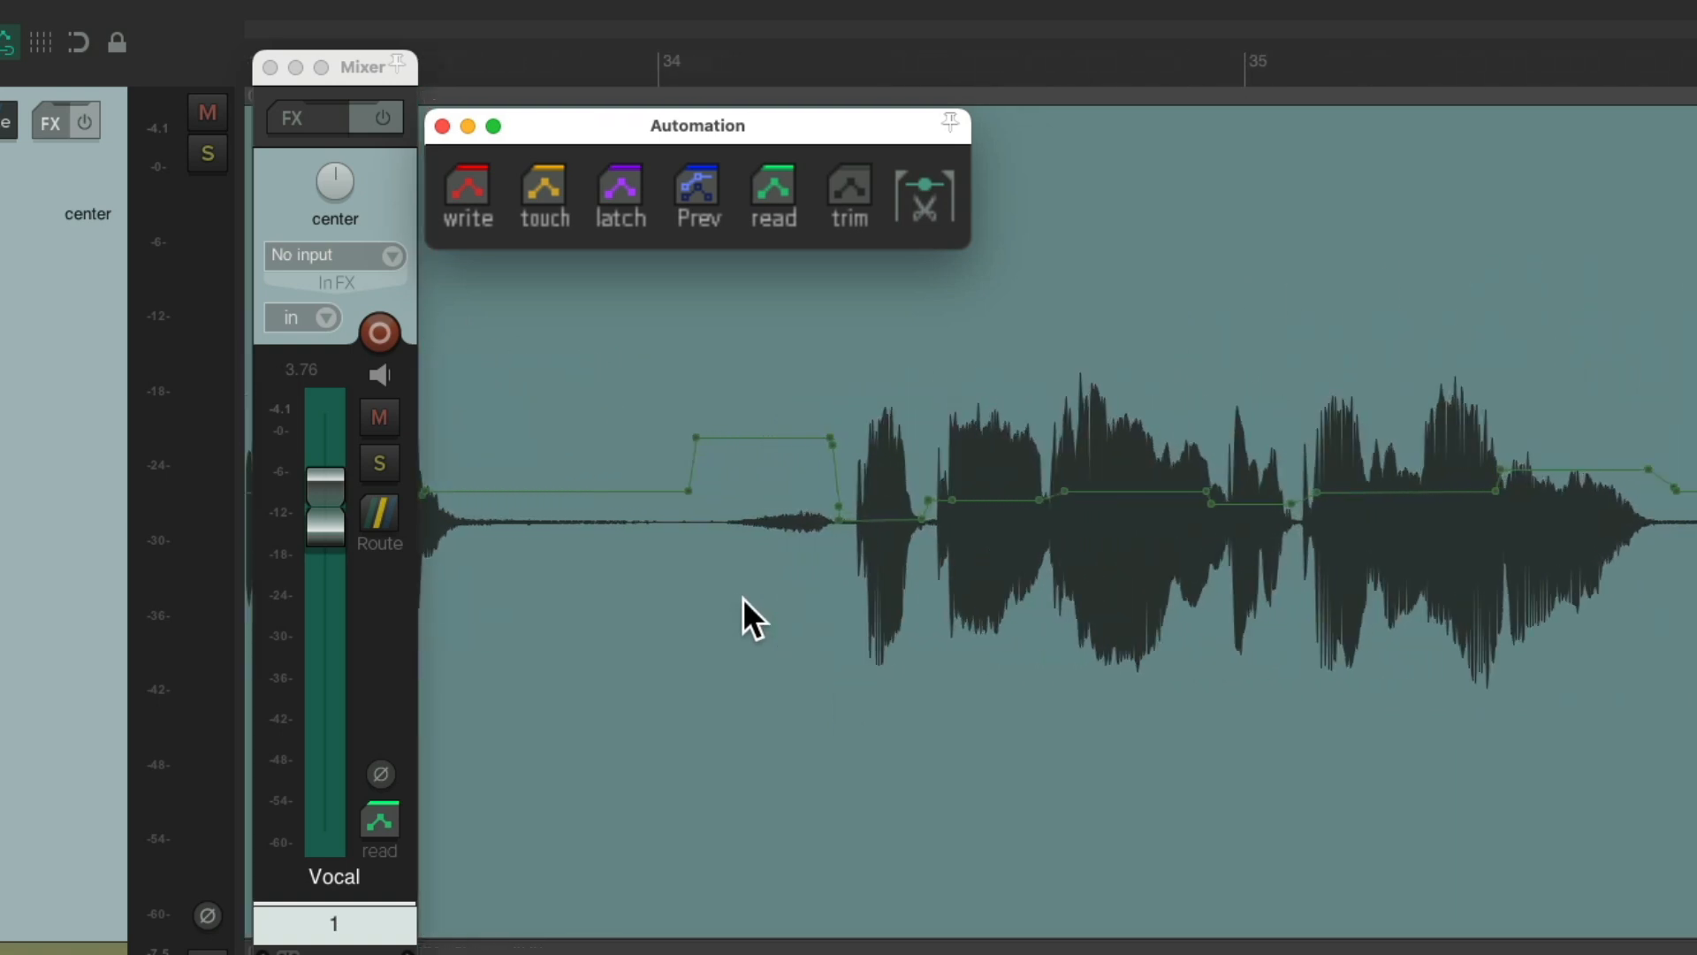
drag(910, 55, 1087, 40)
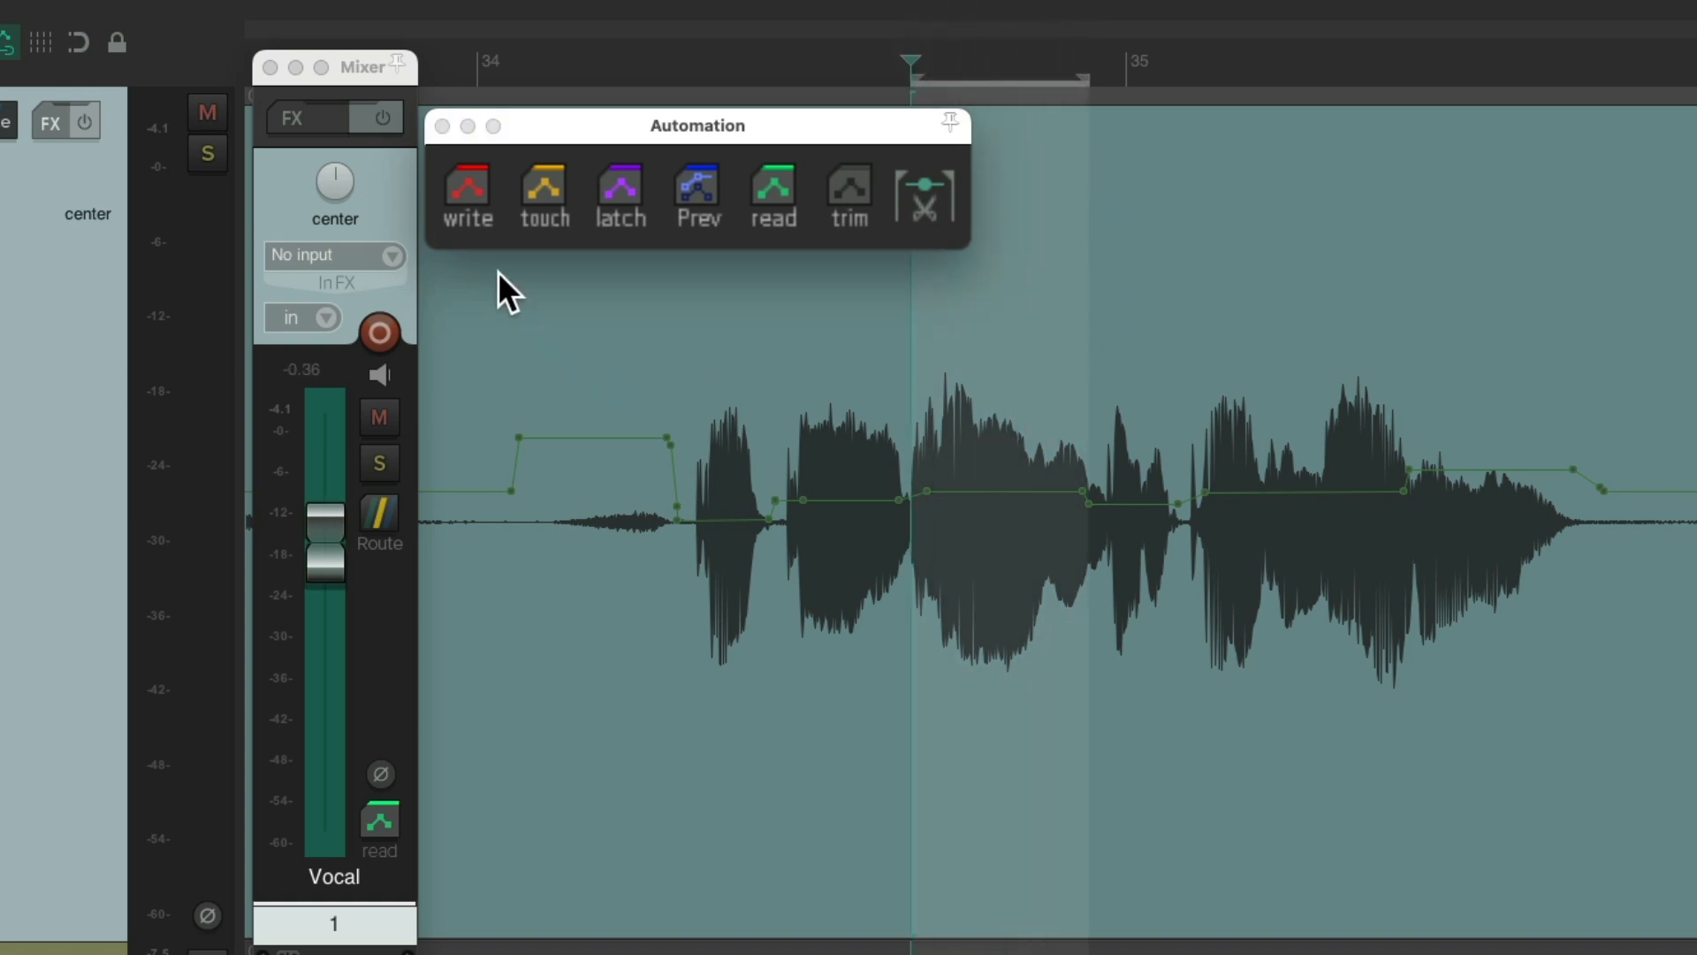
click(464, 189)
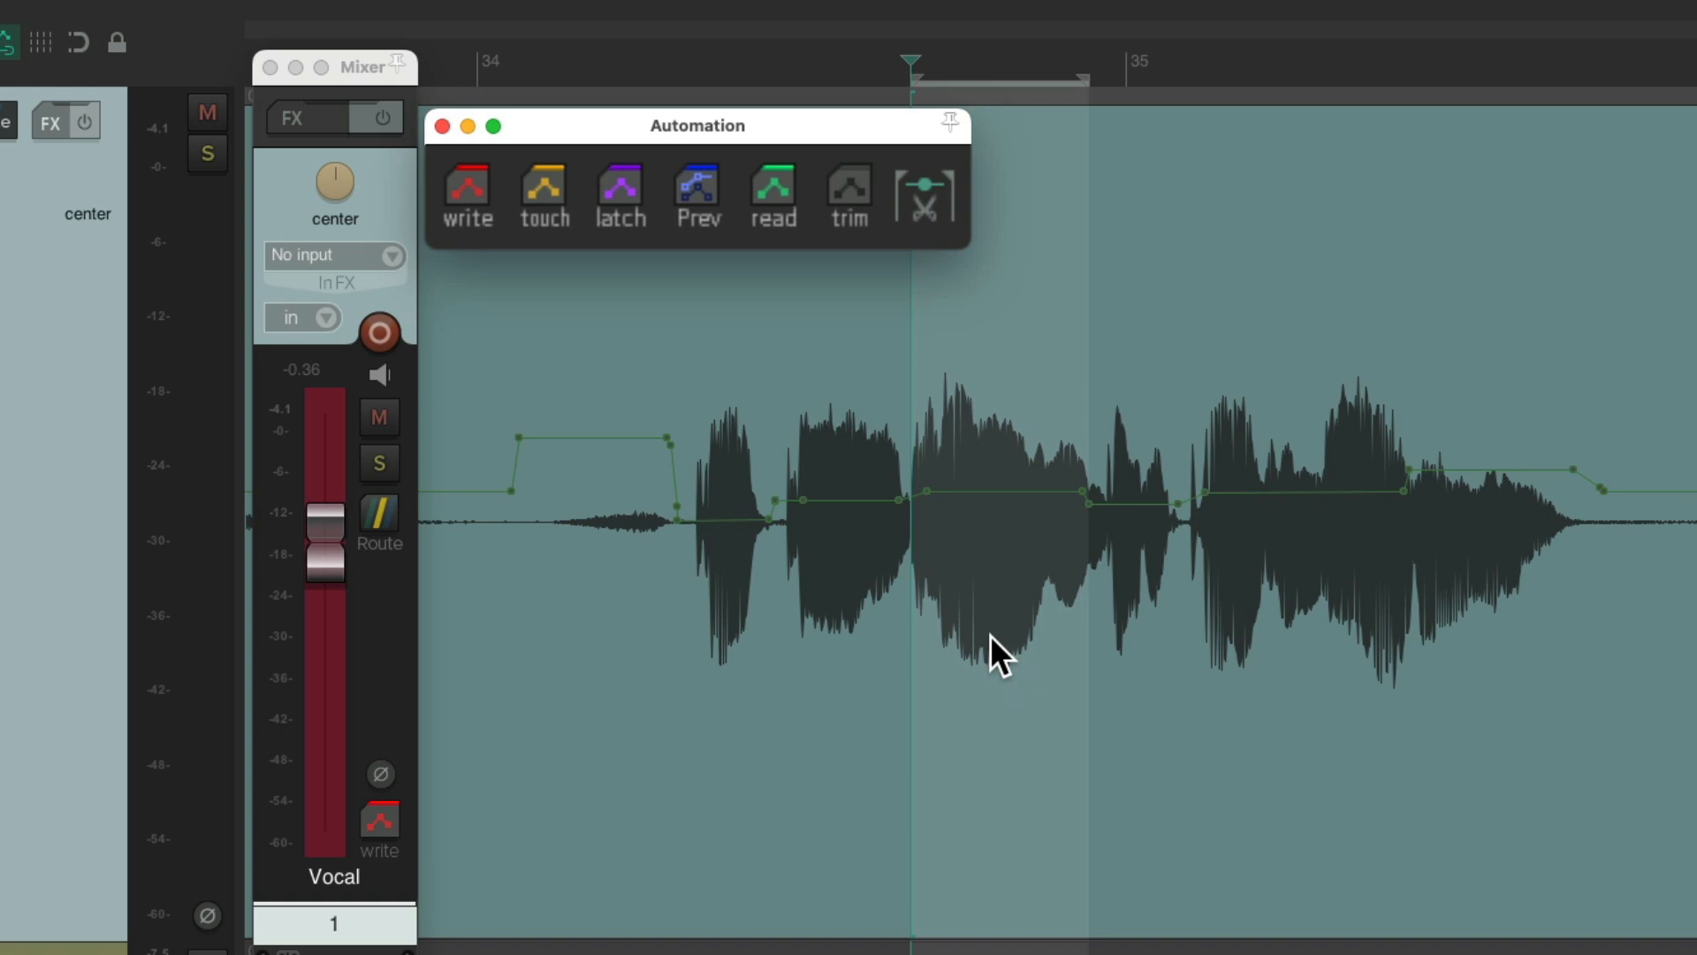
key(space)
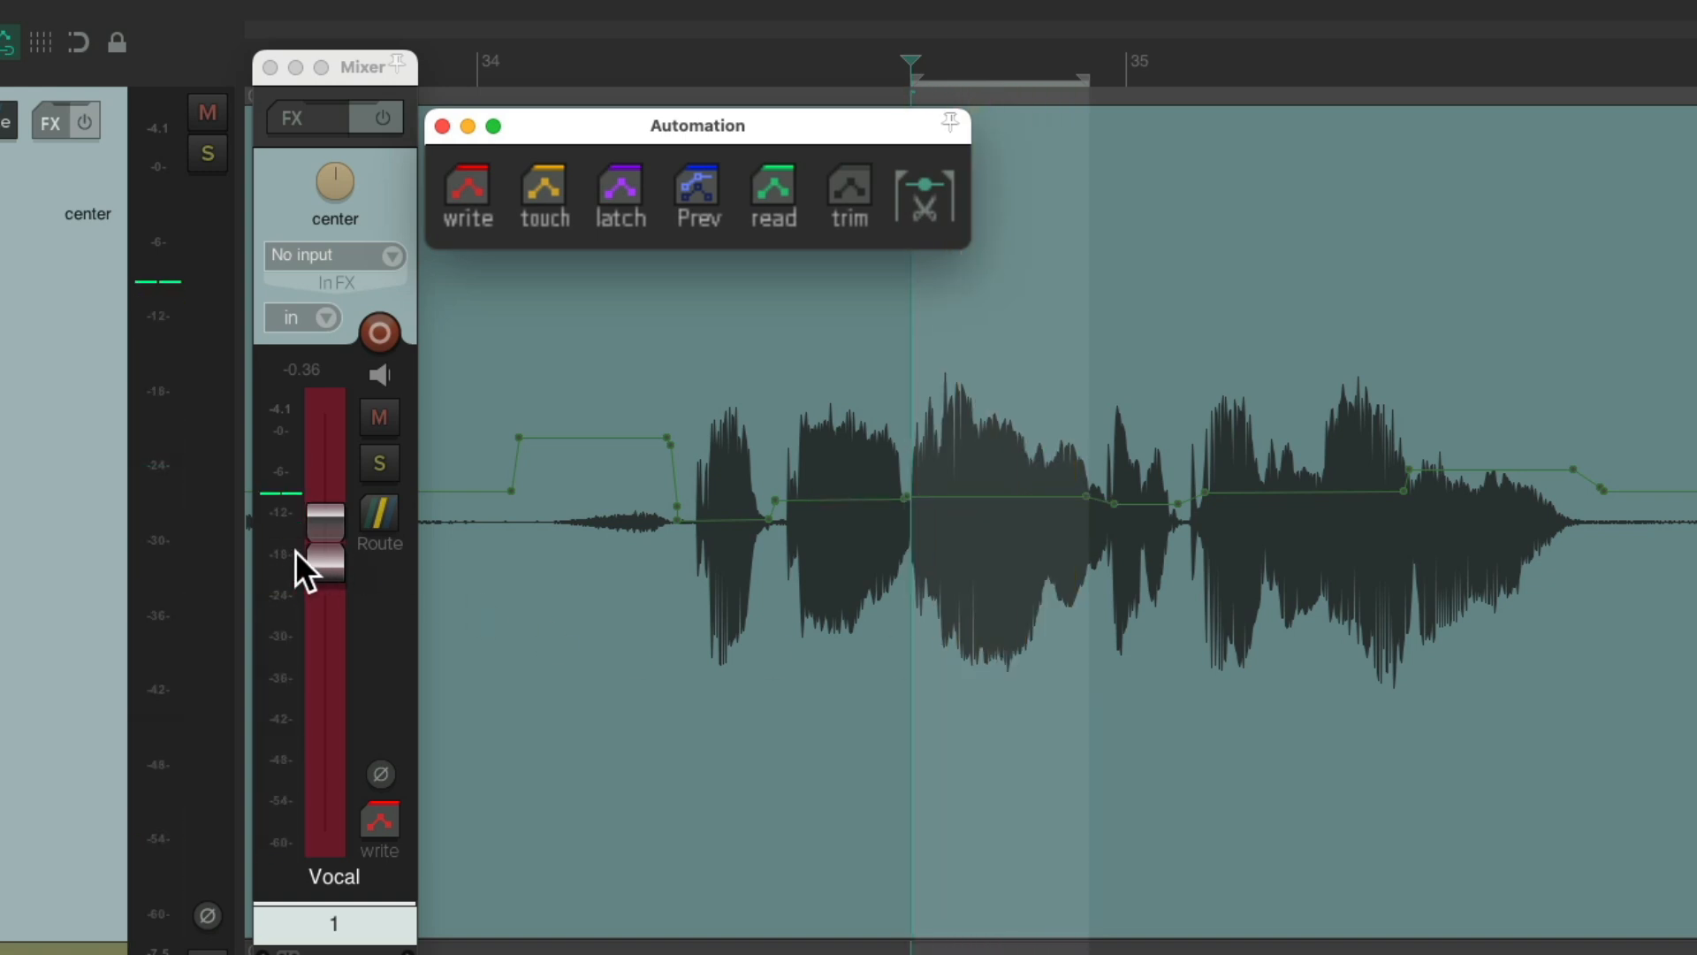
drag(306, 550, 317, 541)
key(space)
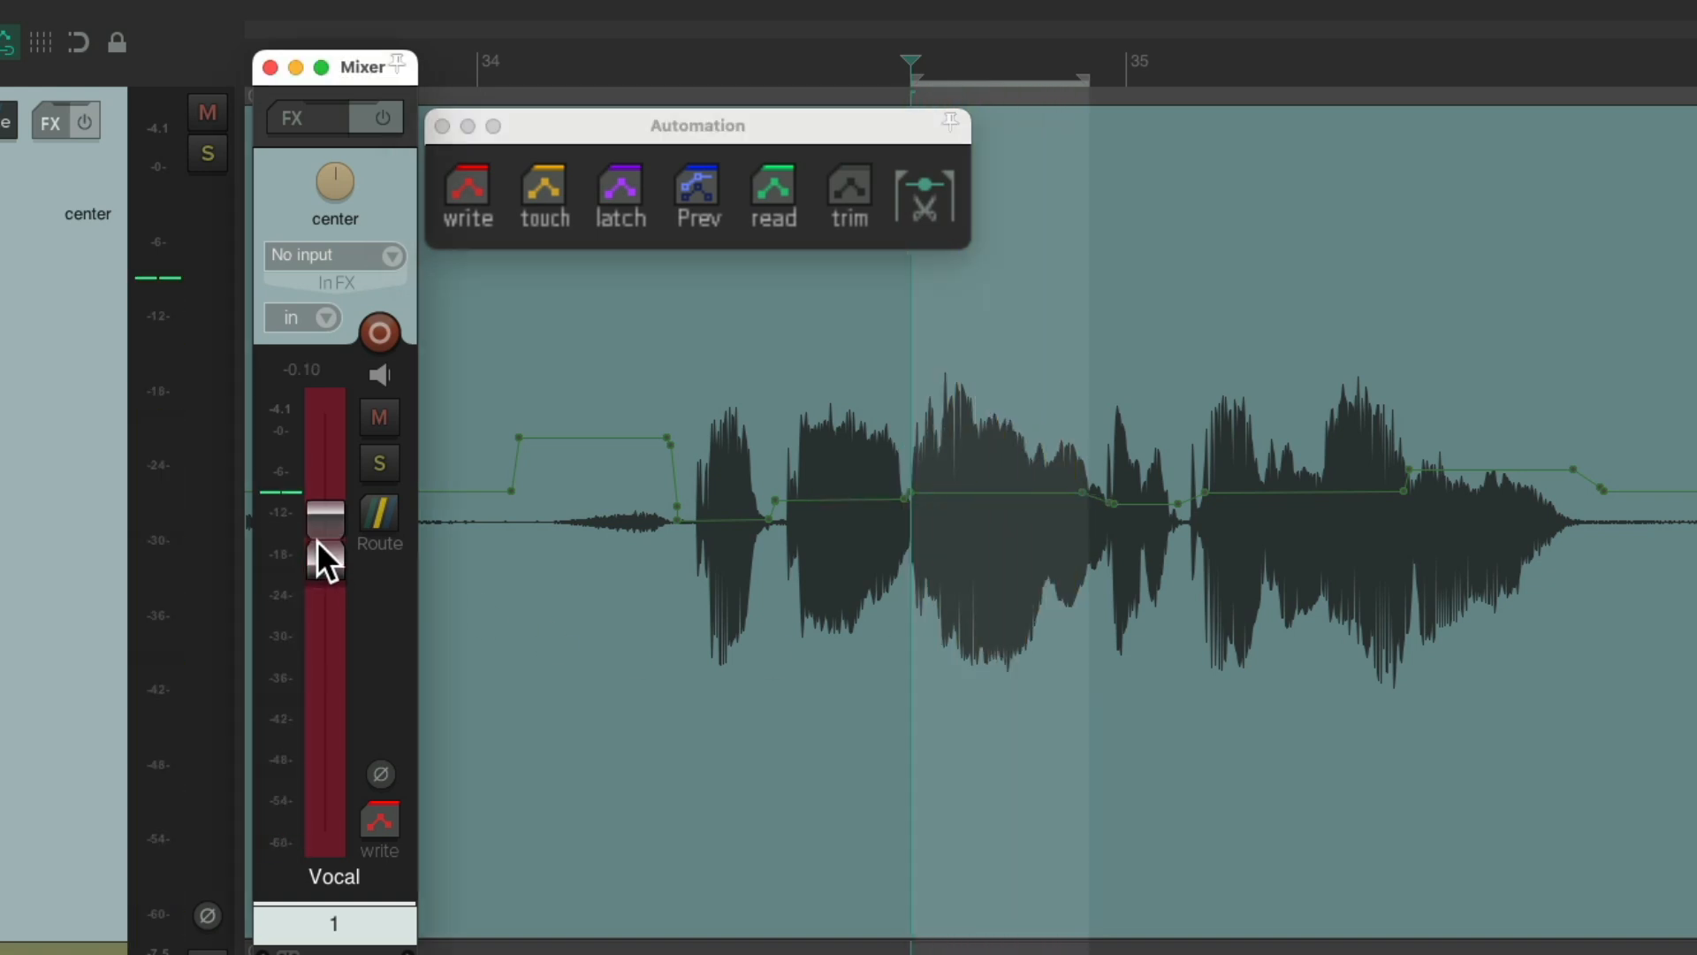
Step: Set the Vocal track to read mode, remove the time selection, and play from bar 34 to the phrase ending after bar 35
click(767, 202)
click(923, 196)
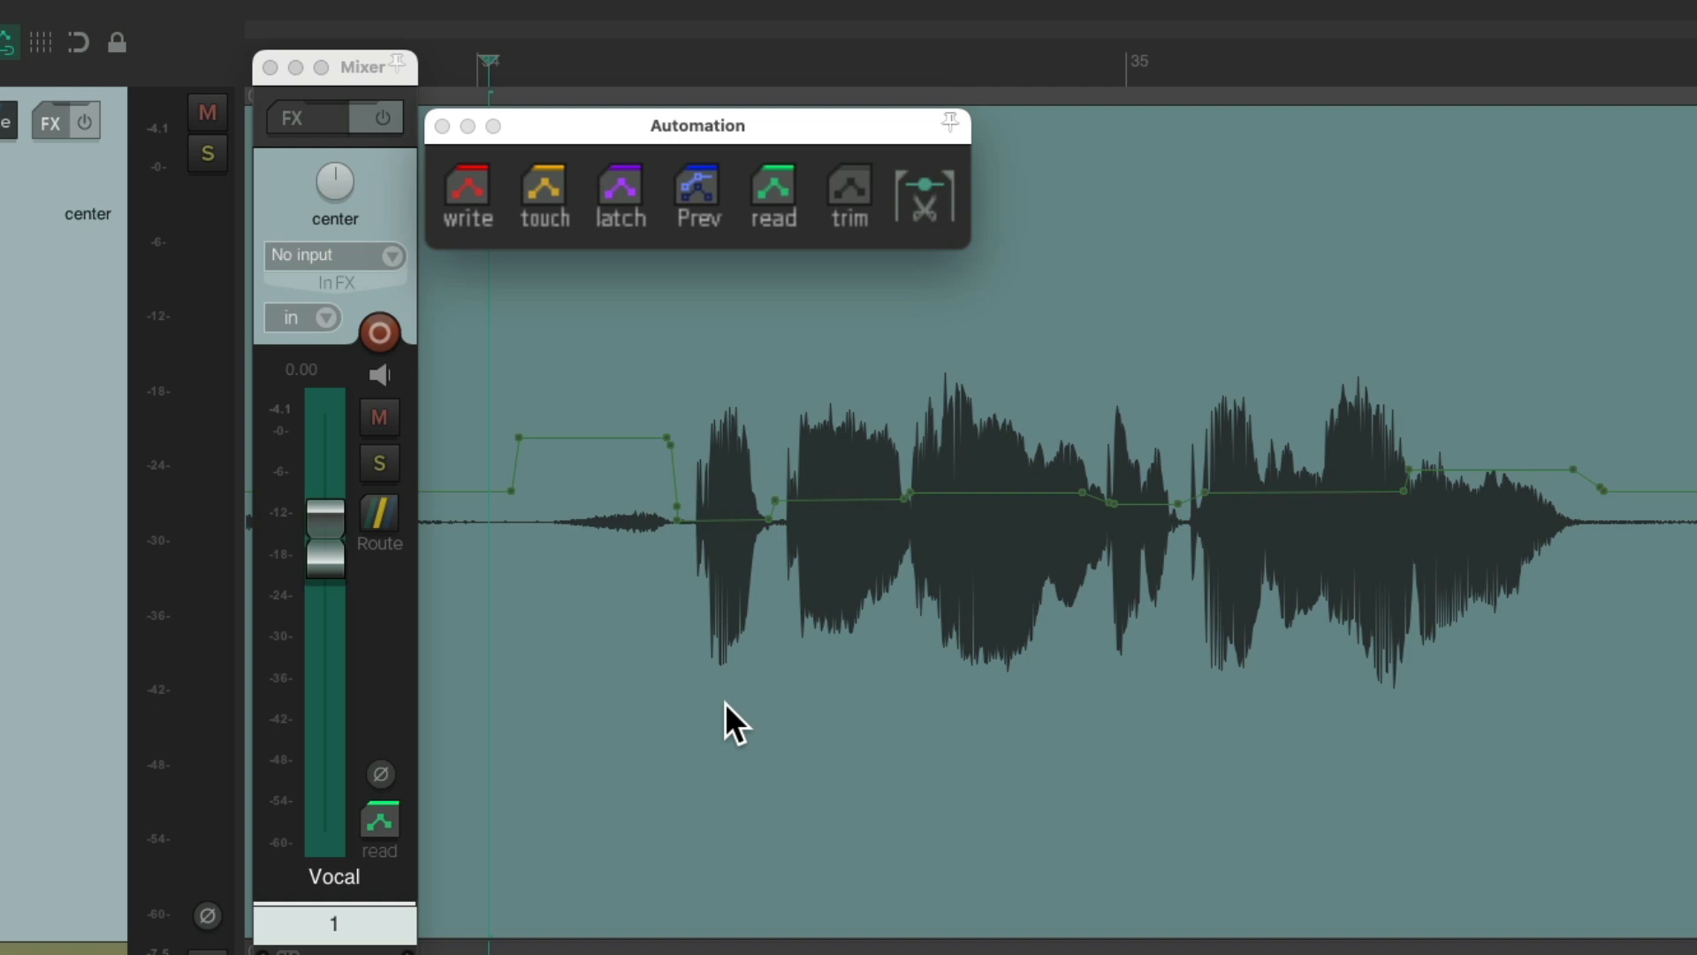
key(space)
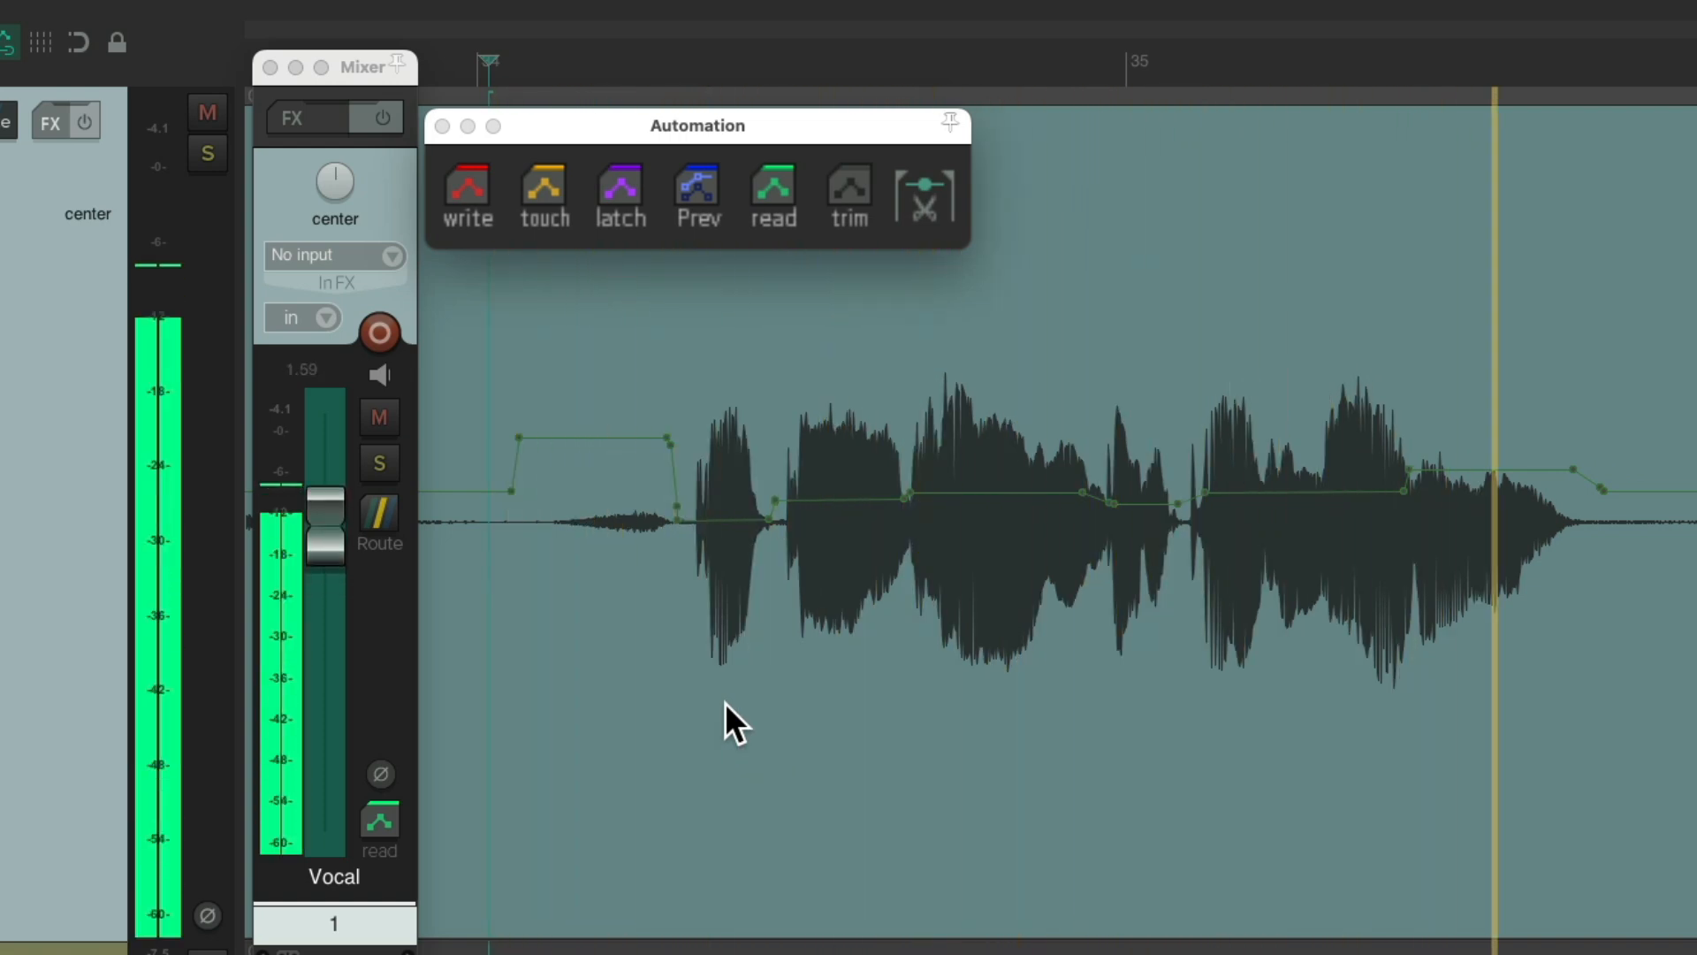
key(space)
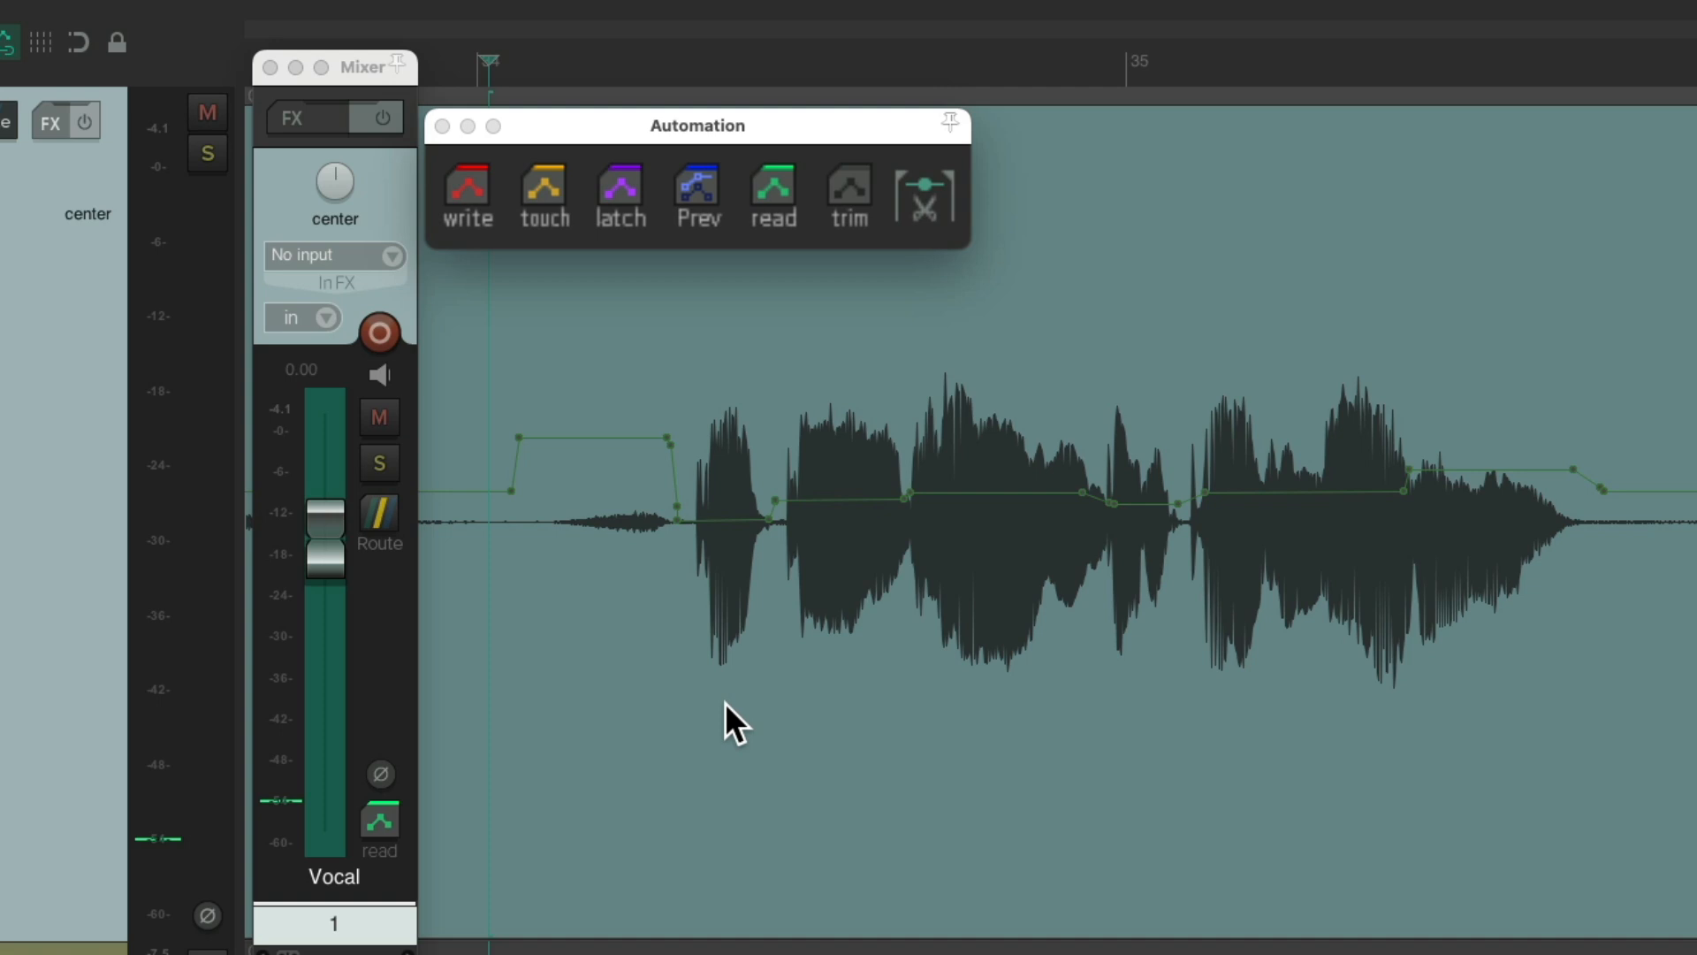